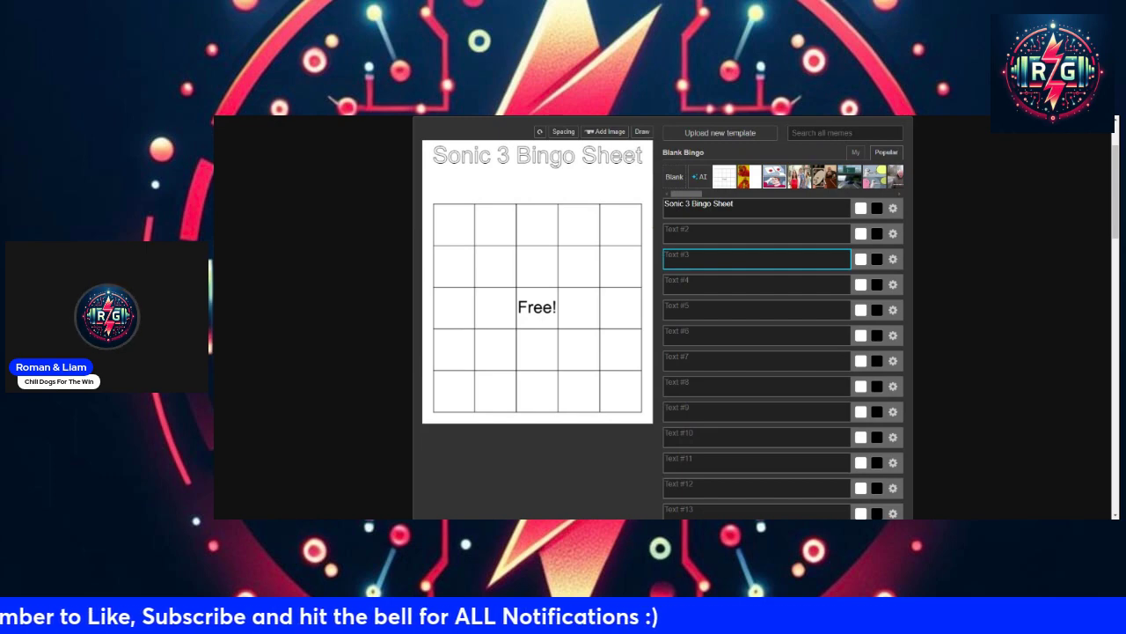
Fill the first square of the bingo grid's top row with "Maria gets shot on screen"
text(Maria)
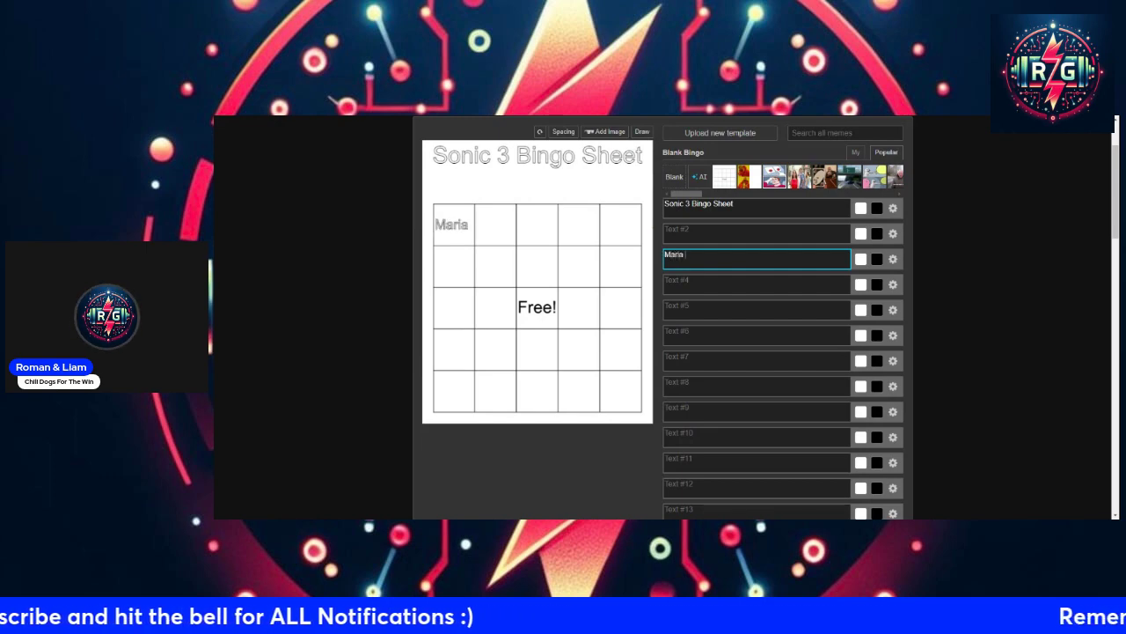
text( gets)
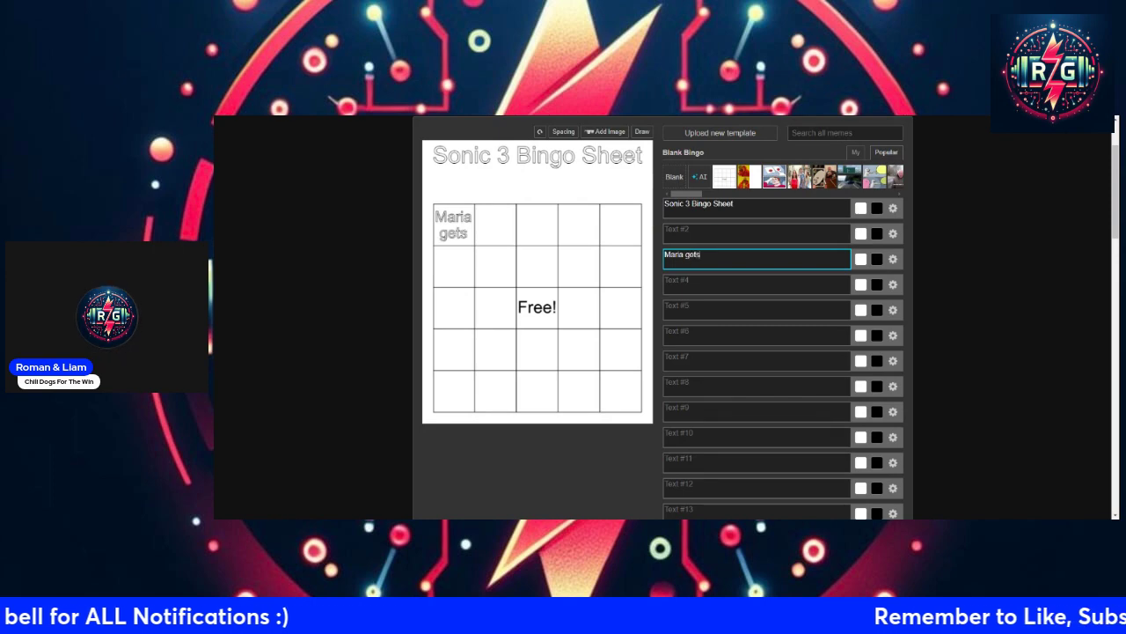
text( shot on )
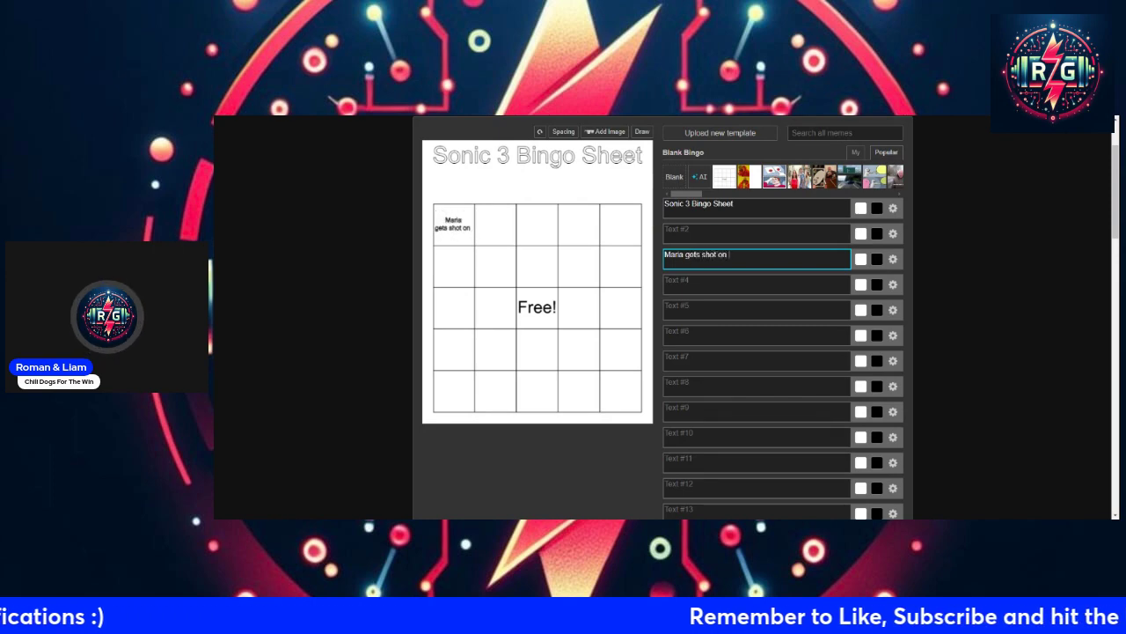
text(screen)
mouse_move(604, 269)
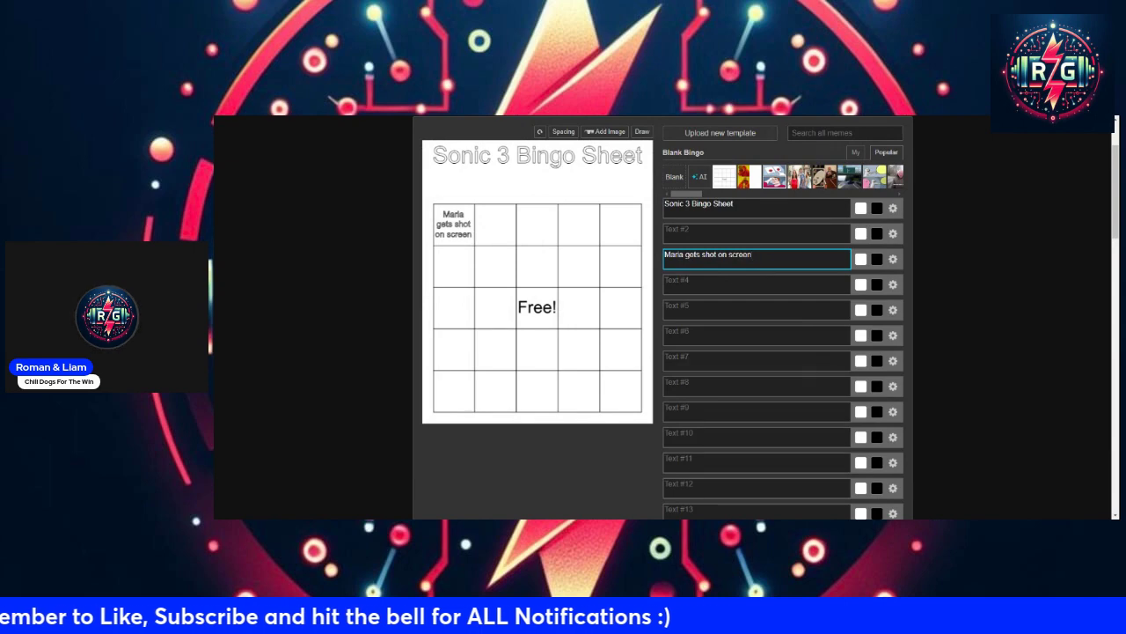
Fill the second square of the top row with "Shadow is not the main villian"
key(Tab)
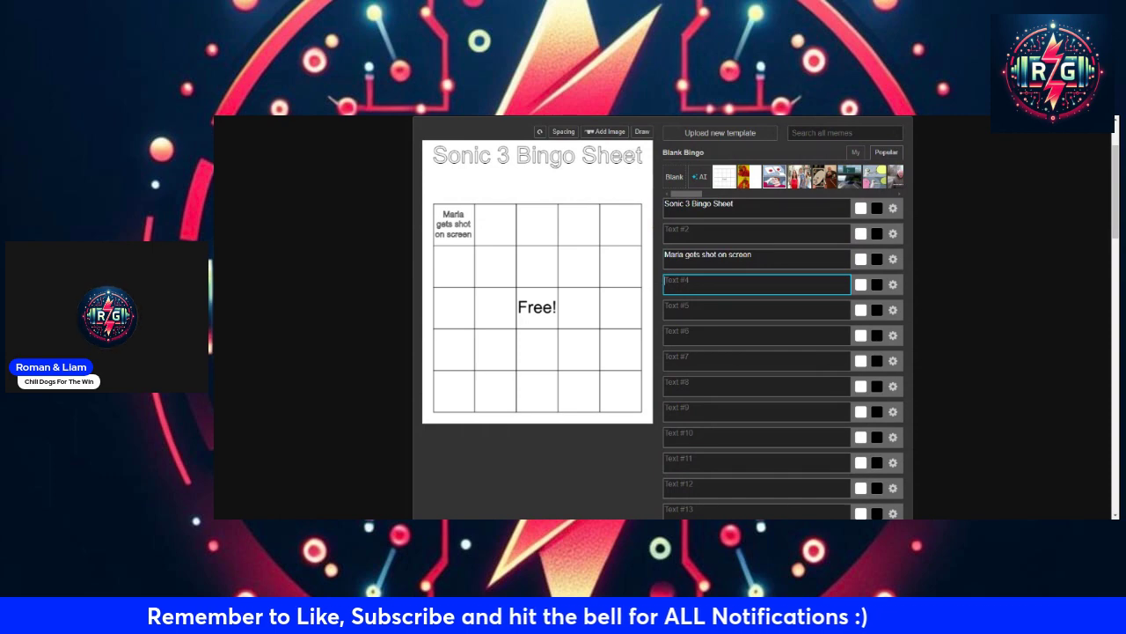
text(Sha)
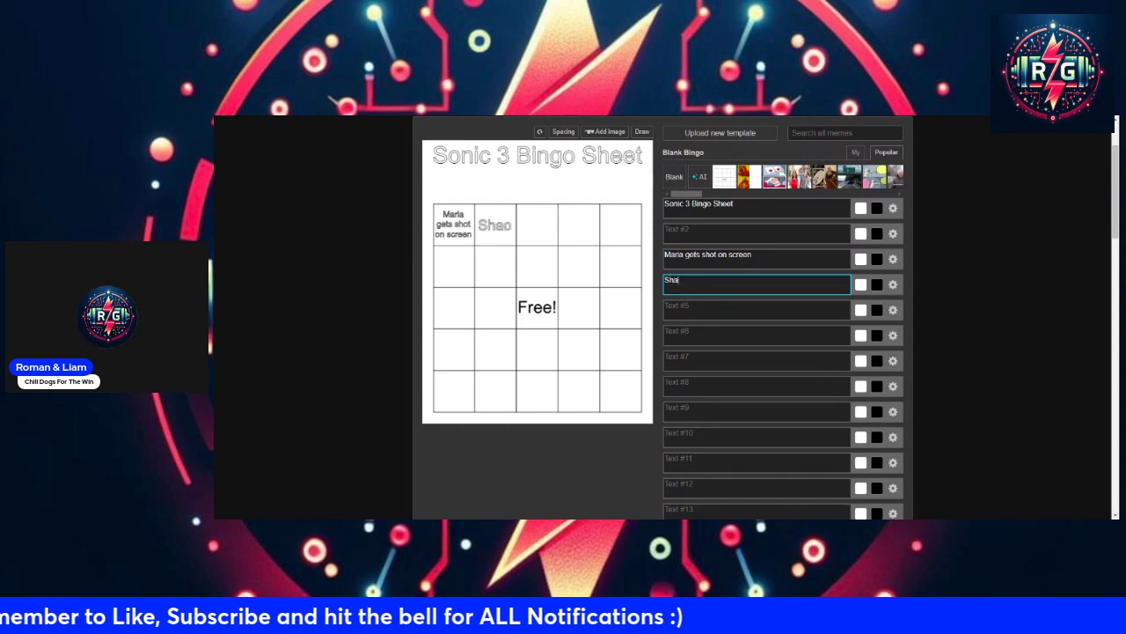
text(dow's)
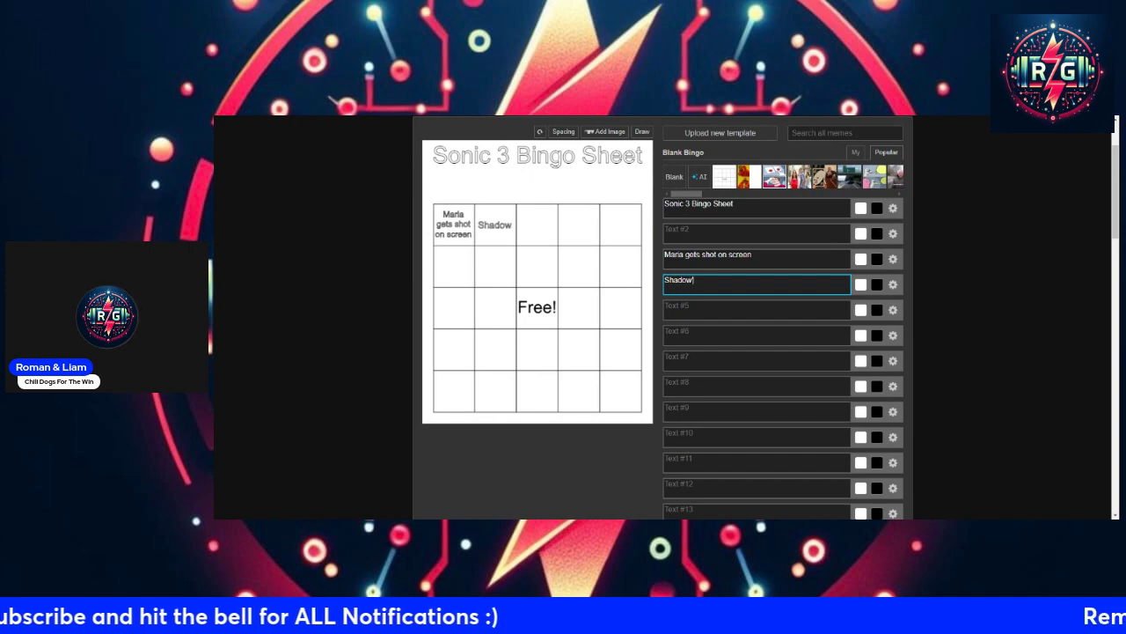
key(BackSpace)
key(BackSpace)
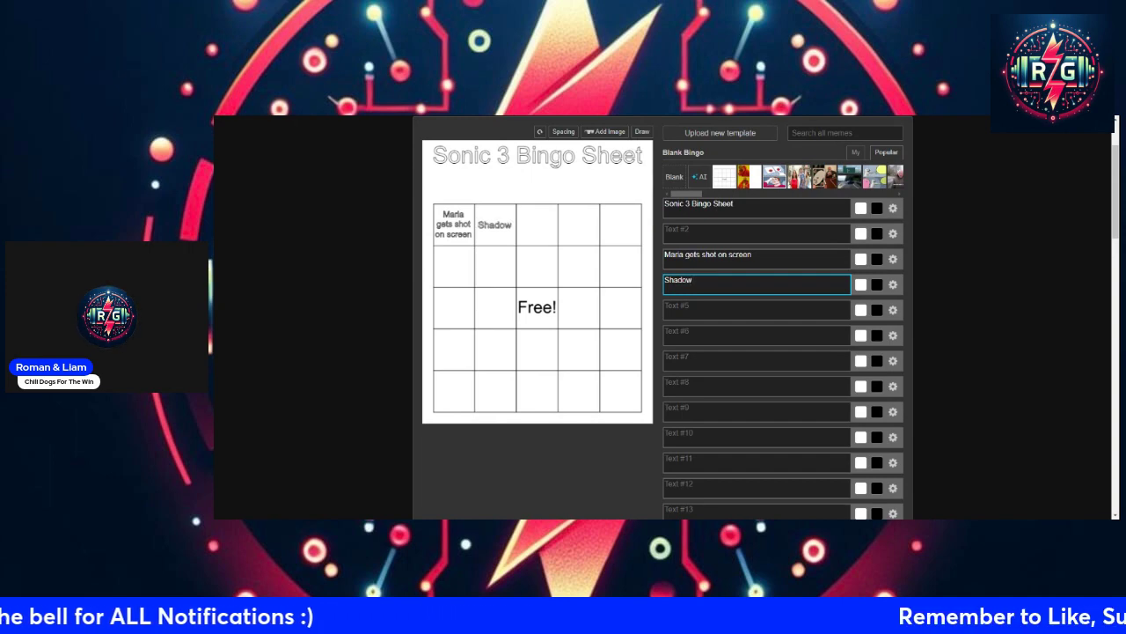
text(i)
key(BackSpace)
text(is not the)
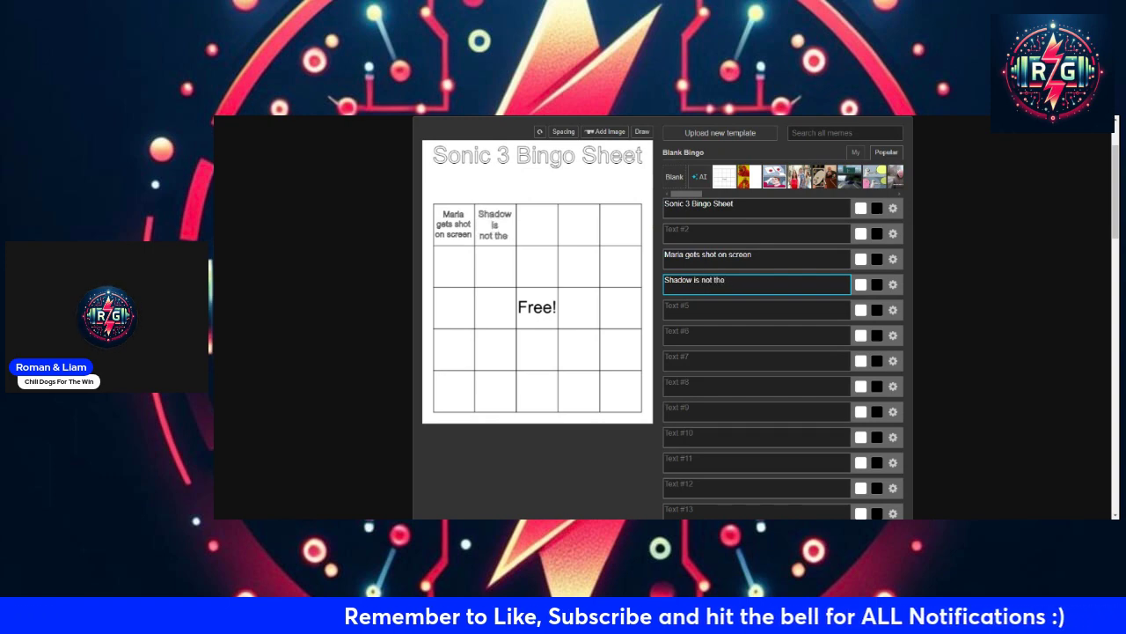
text( main vi)
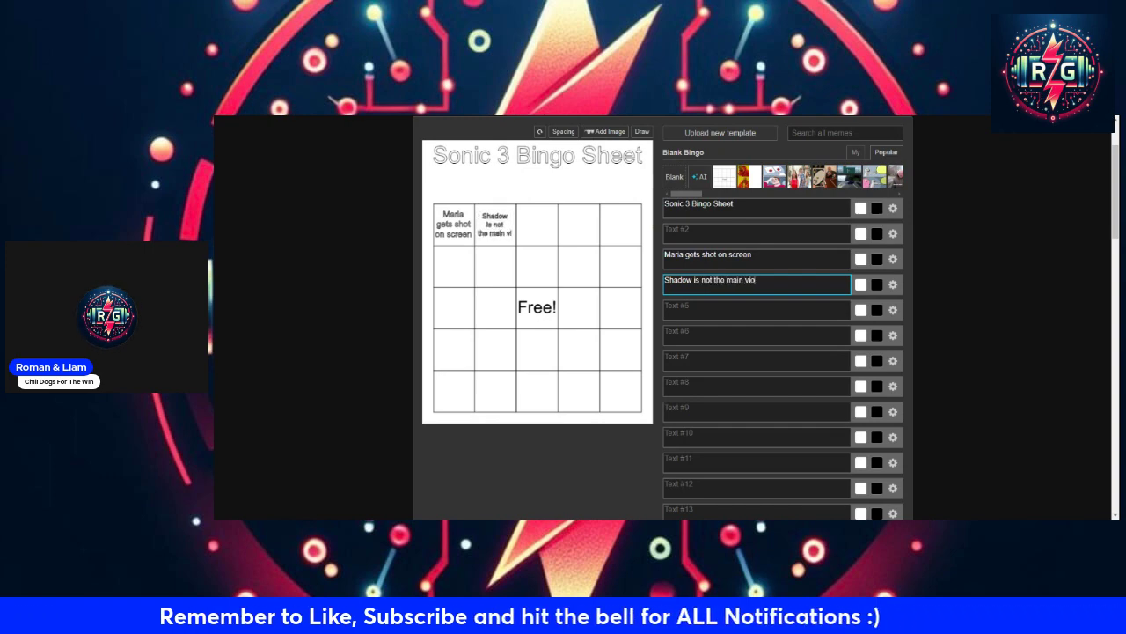
text(llian)
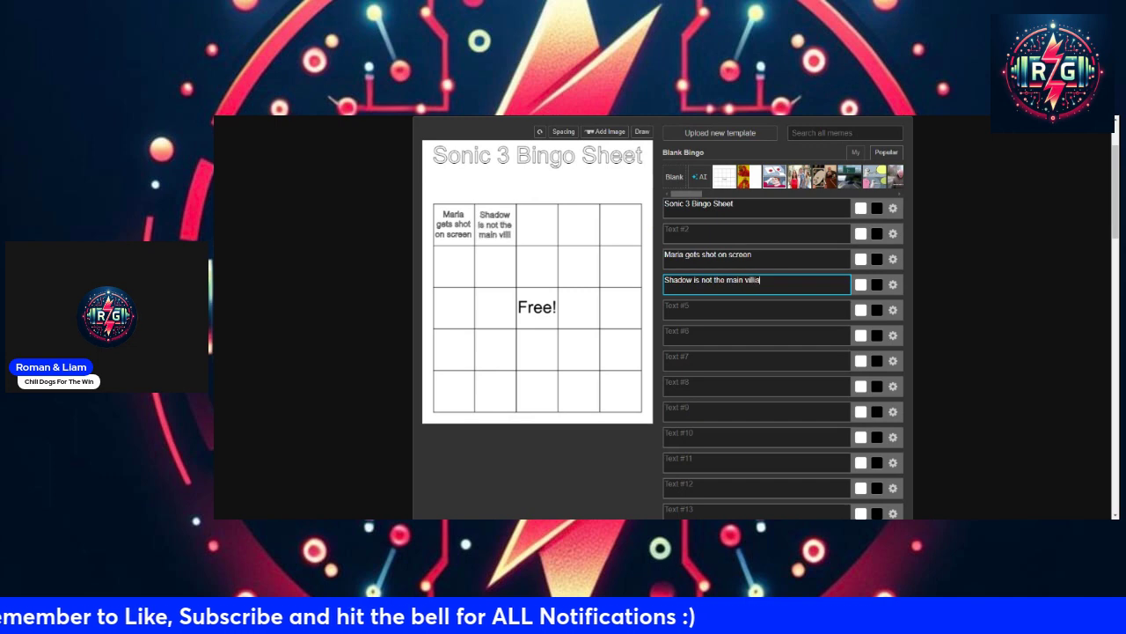
Fill the third square of the top row with "Rouge", correcting the typing mistakes
click(757, 309)
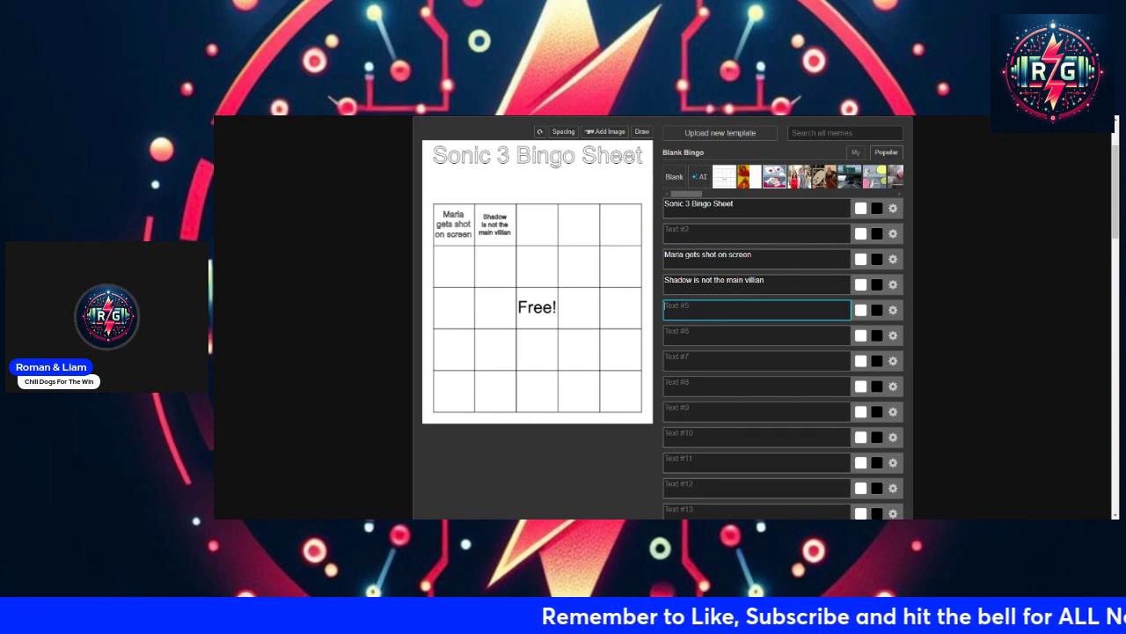
text(ROu)
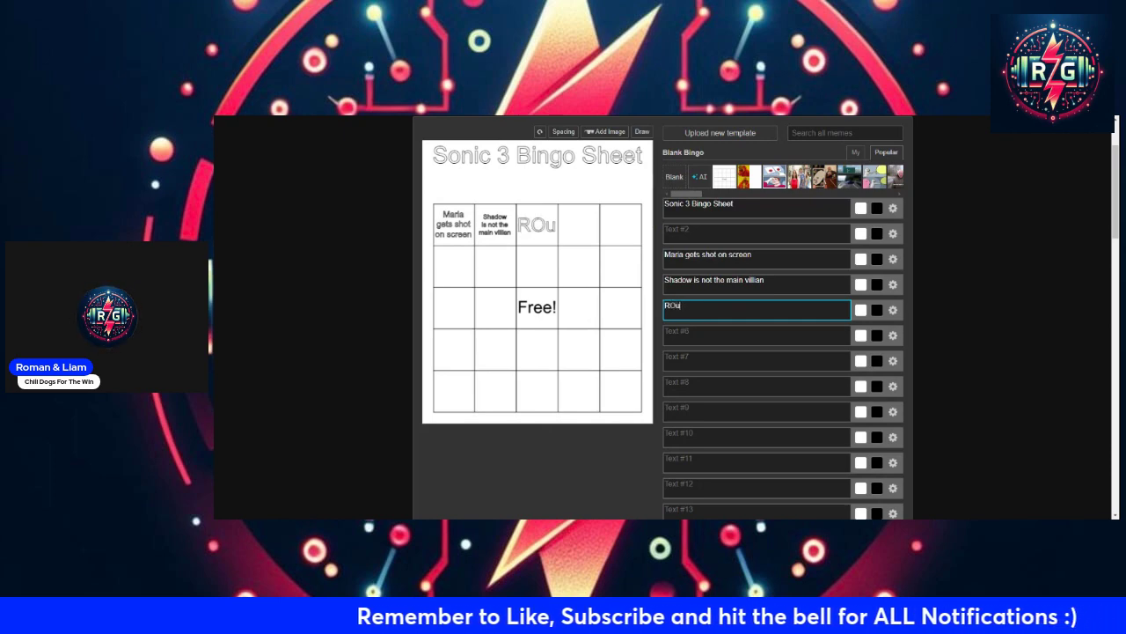
key(BackSpace)
key(BackSpace)
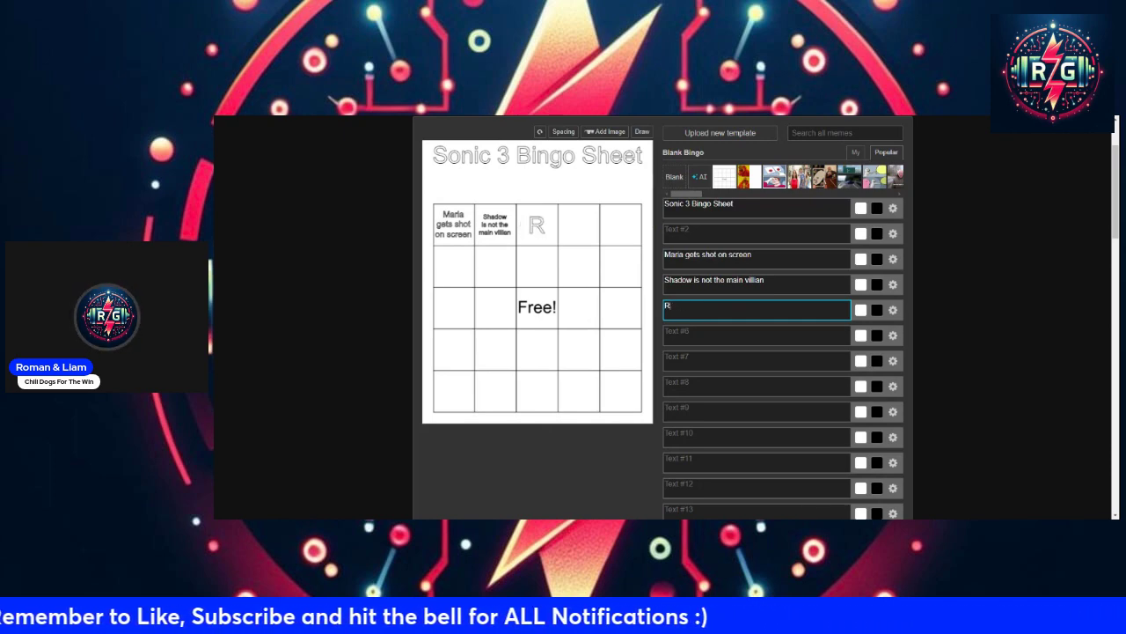
text(ouge)
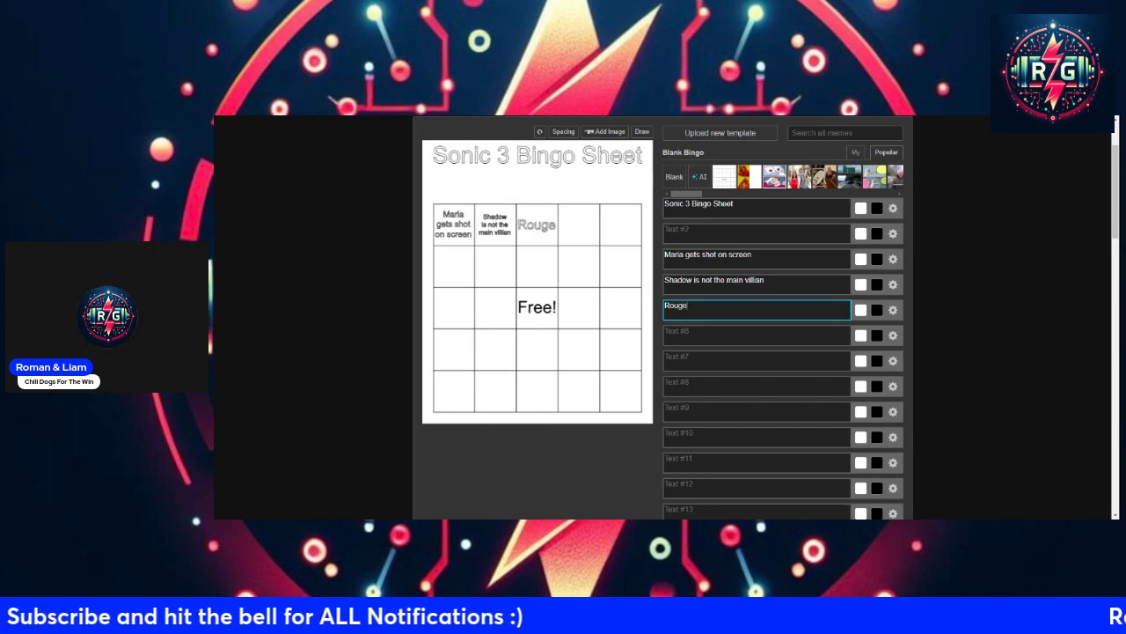
key(BackSpace)
key(BackSpace)
key(BackSpace)
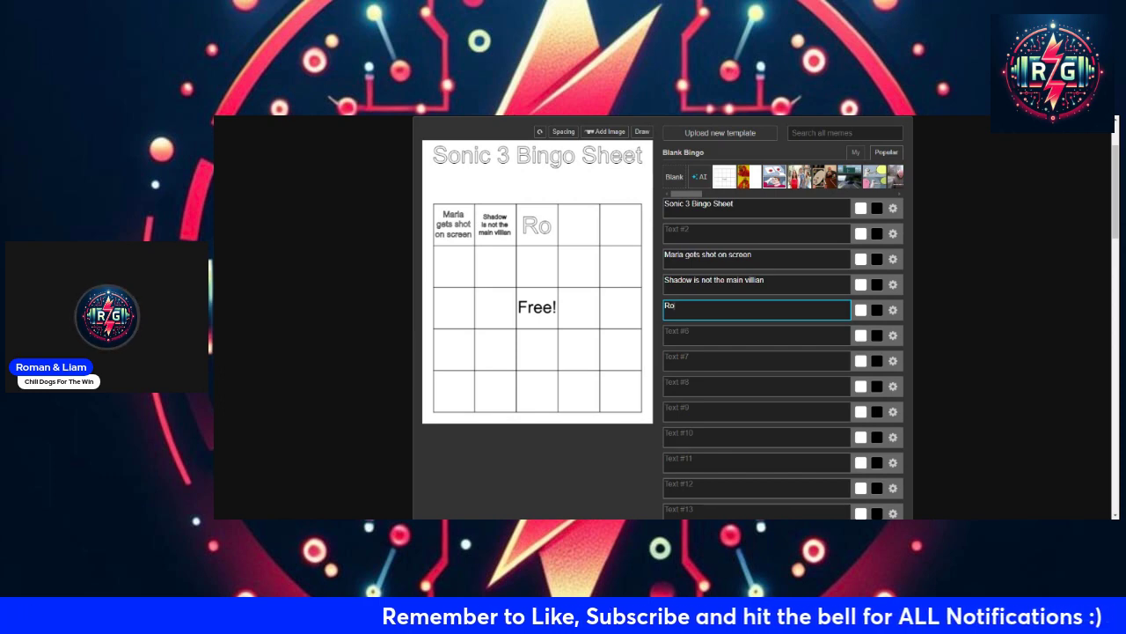
text(u)
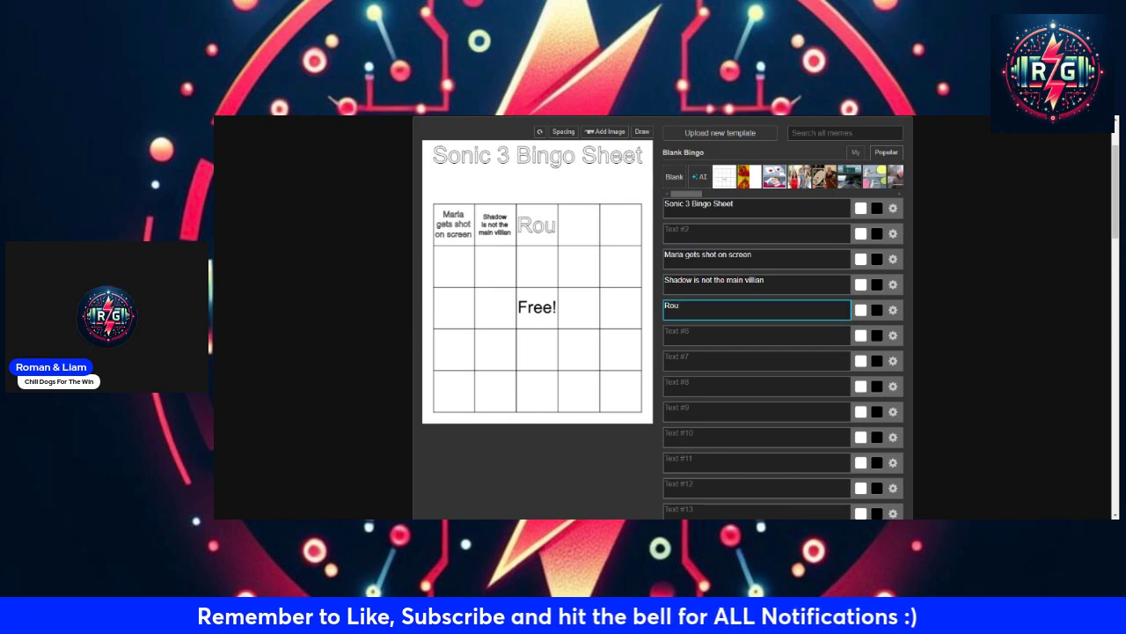
text(h)
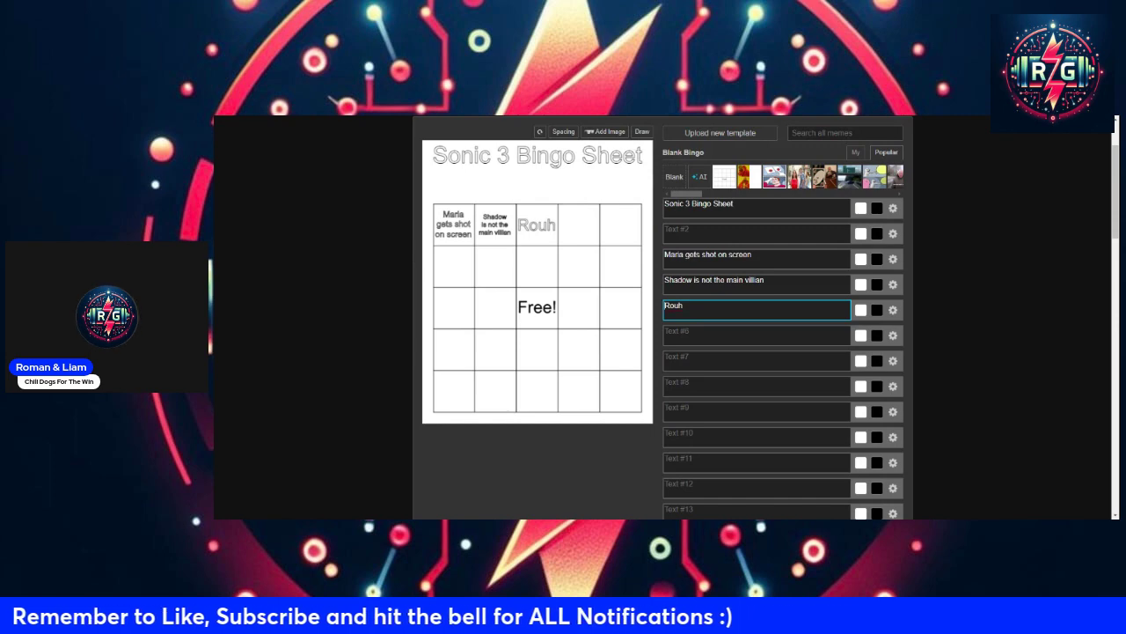
key(BackSpace)
text(ge )
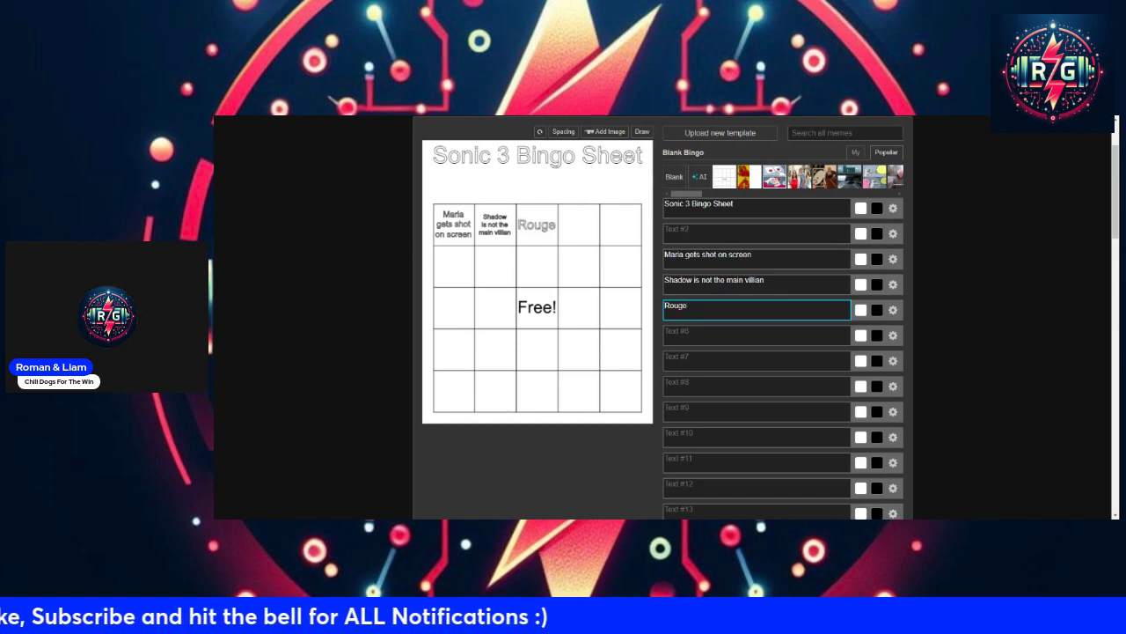
text(is in t)
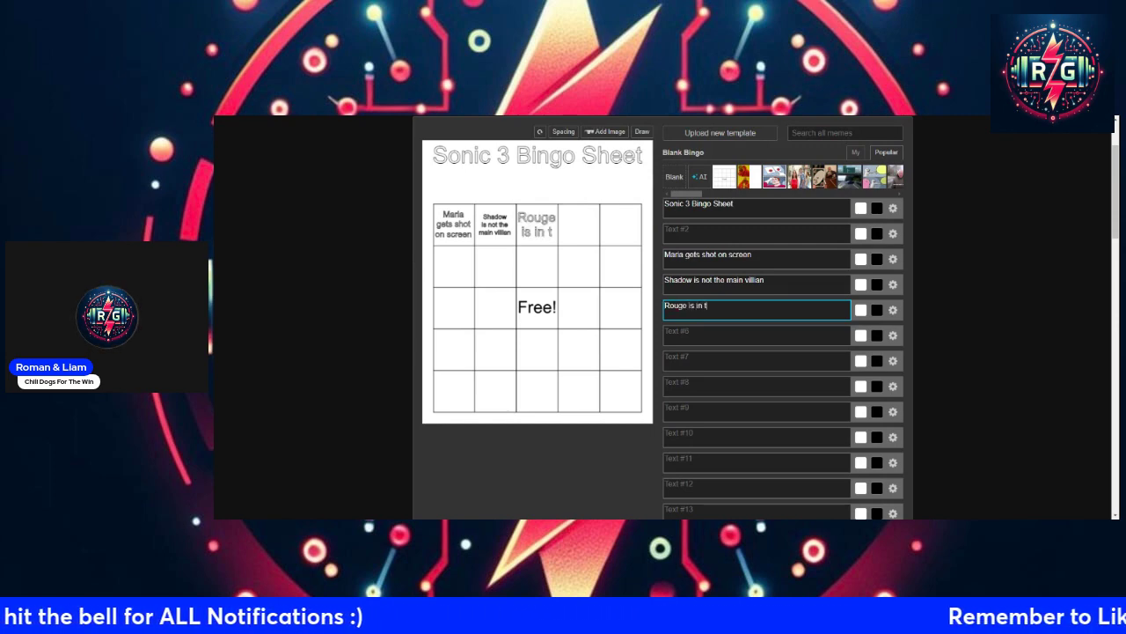
text(he)
key(BackSpace)
key(BackSpace)
key(BackSpace)
key(BackSpace)
key(BackSpace)
key(BackSpace)
key(BackSpace)
key(BackSpace)
key(BackSpace)
key(BackSpace)
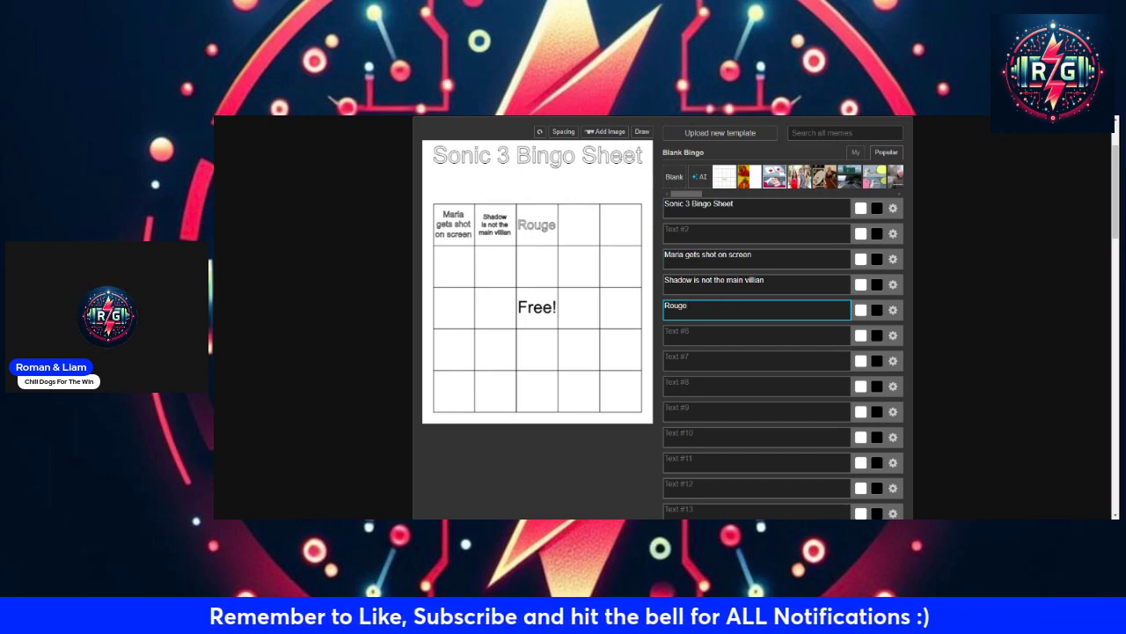
Fill the fourth square of the top row with "Amy"
click(757, 334)
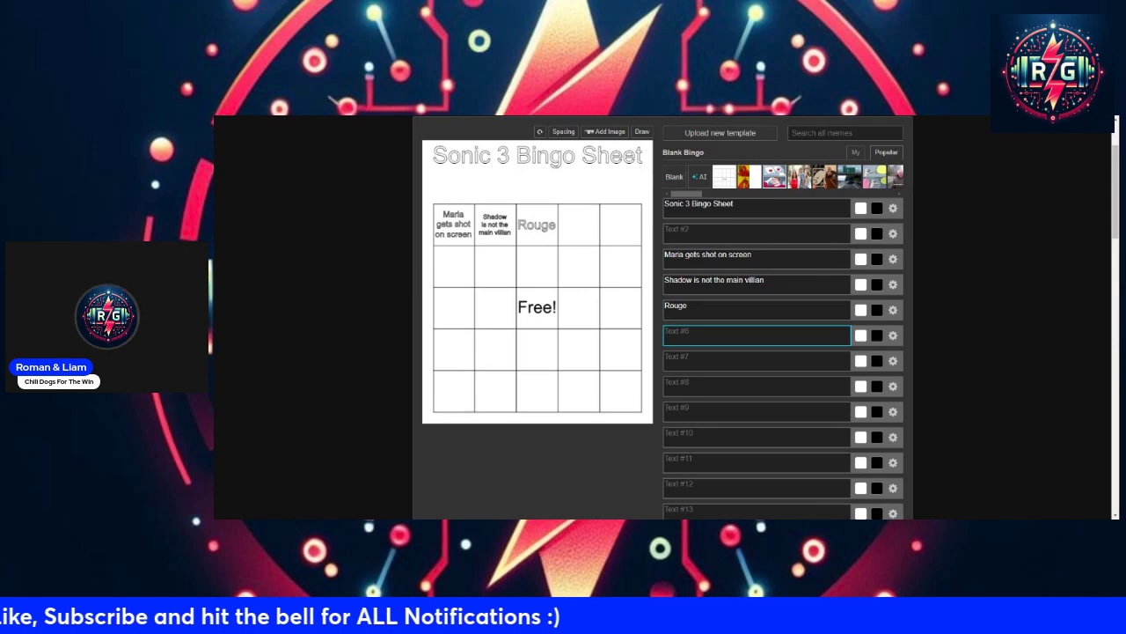
text(Am)
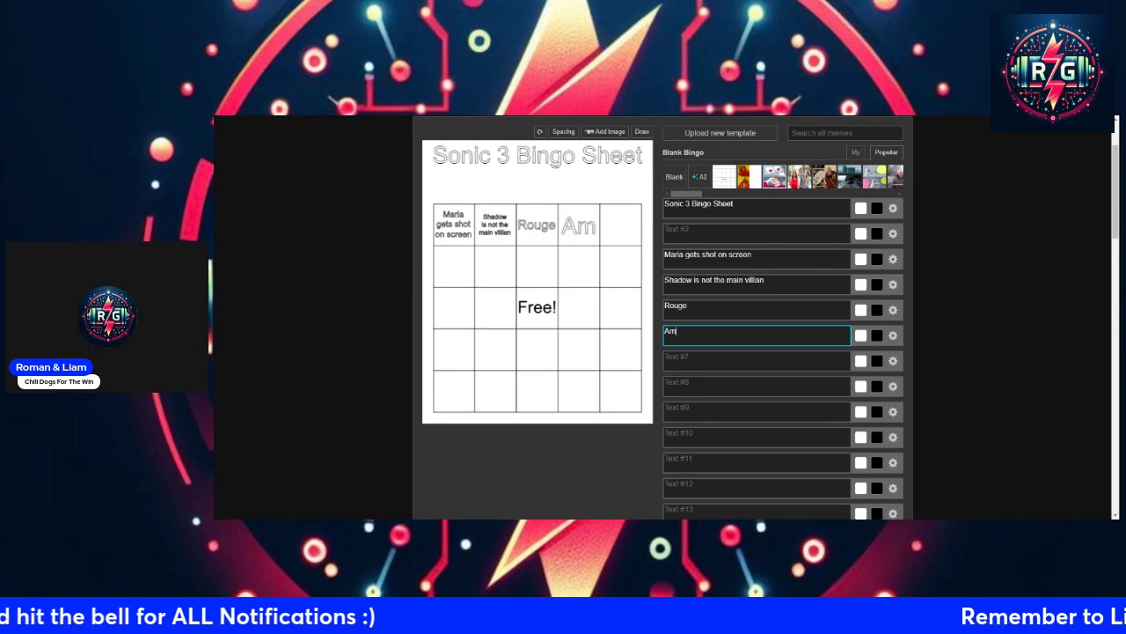
text(y)
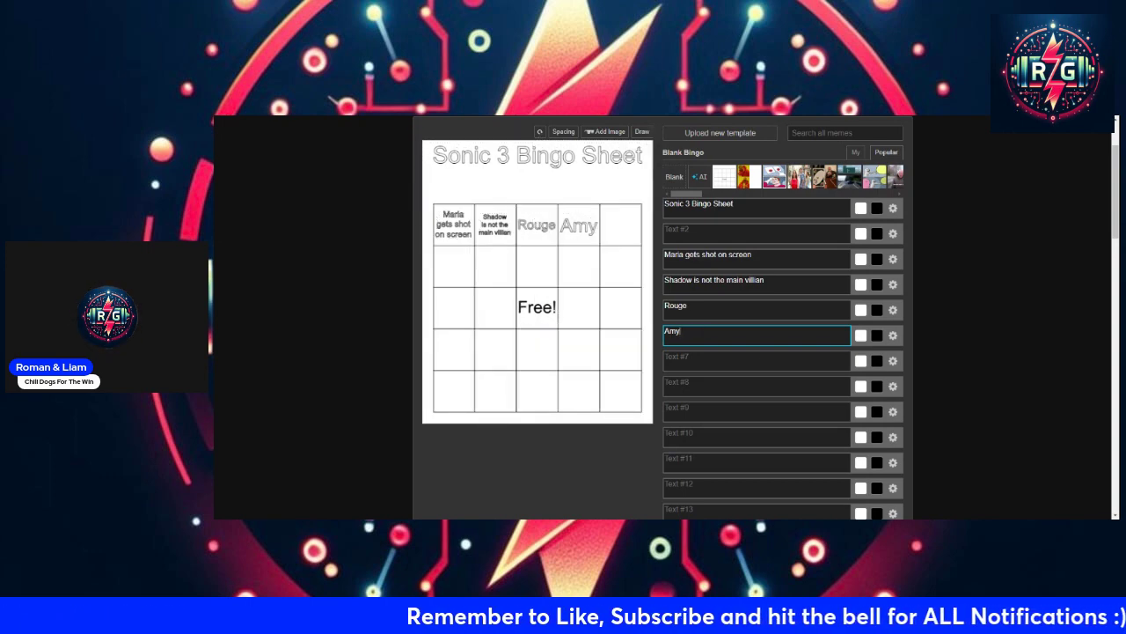
Fill the top row's last square with "Eggman returns" and the second row's first square with "Silver"
scroll(750, 386, down, 2)
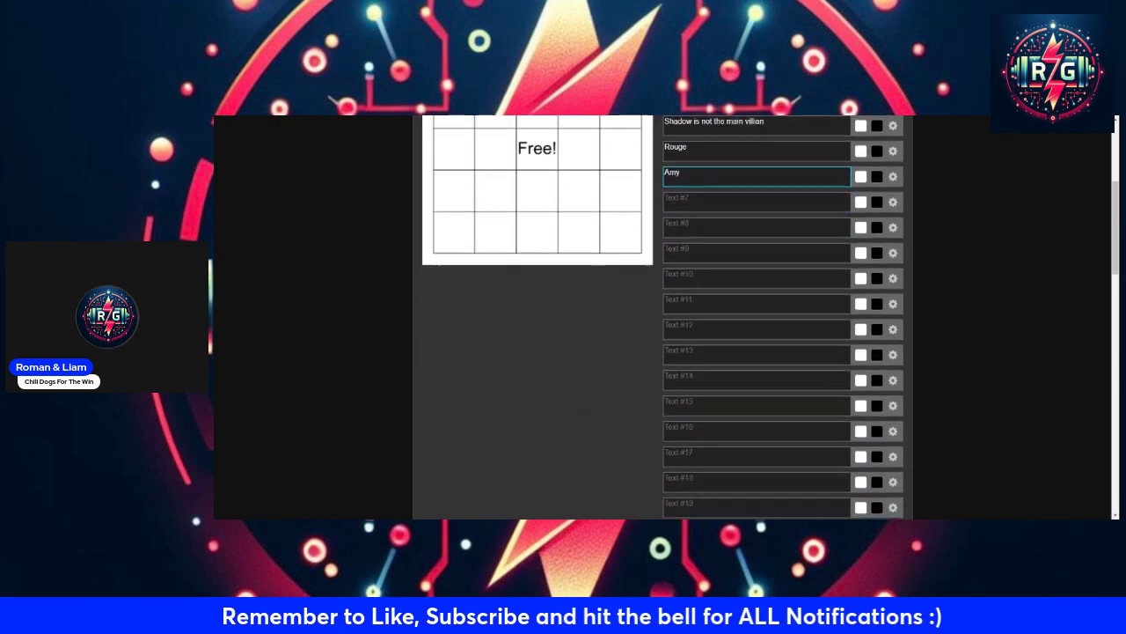
scroll(750, 386, up, 3)
click(757, 407)
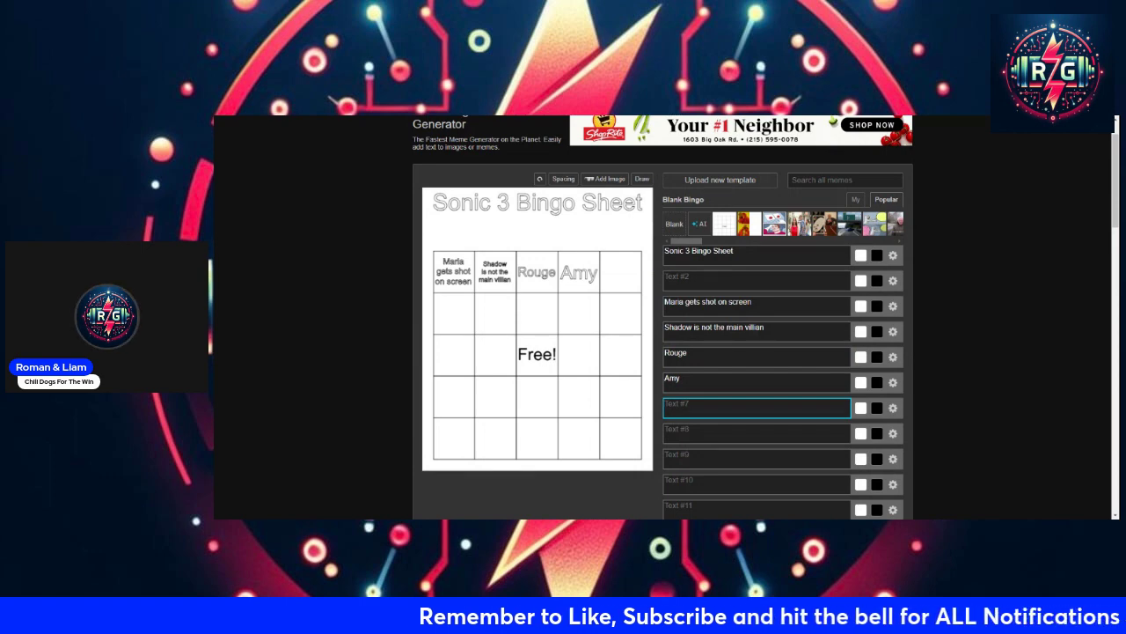
text(Egg)
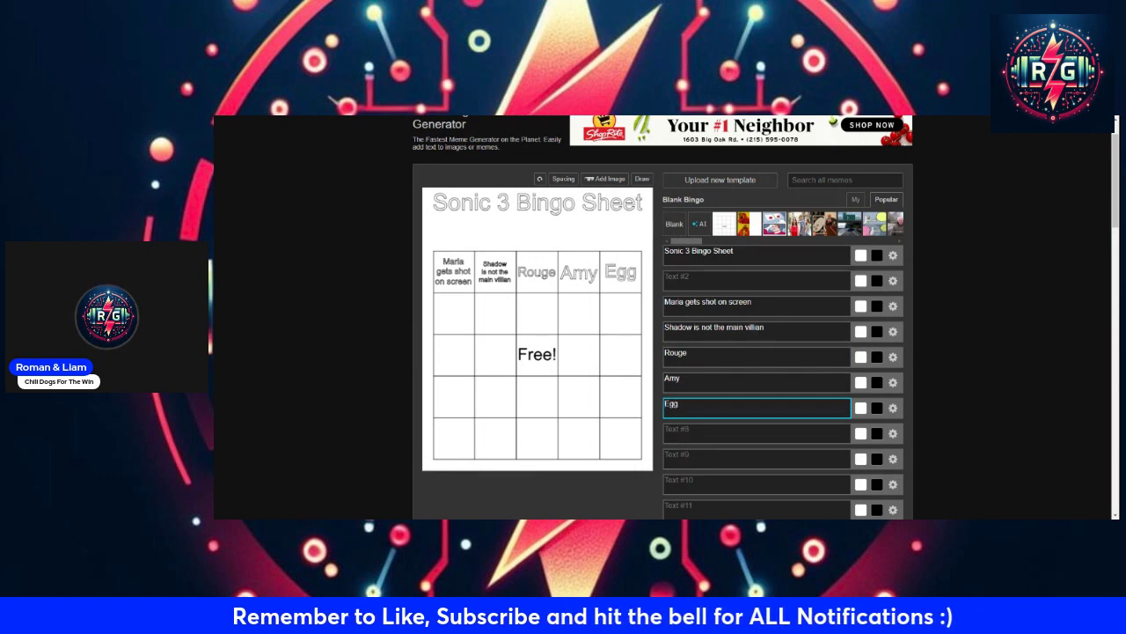
text(man)
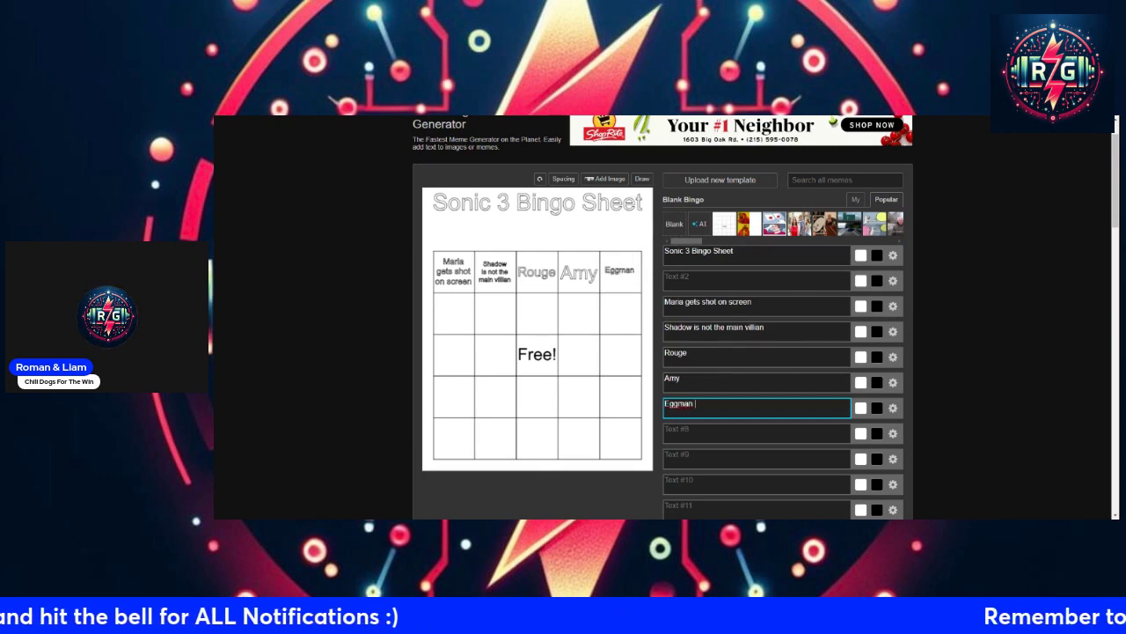
text(eturns)
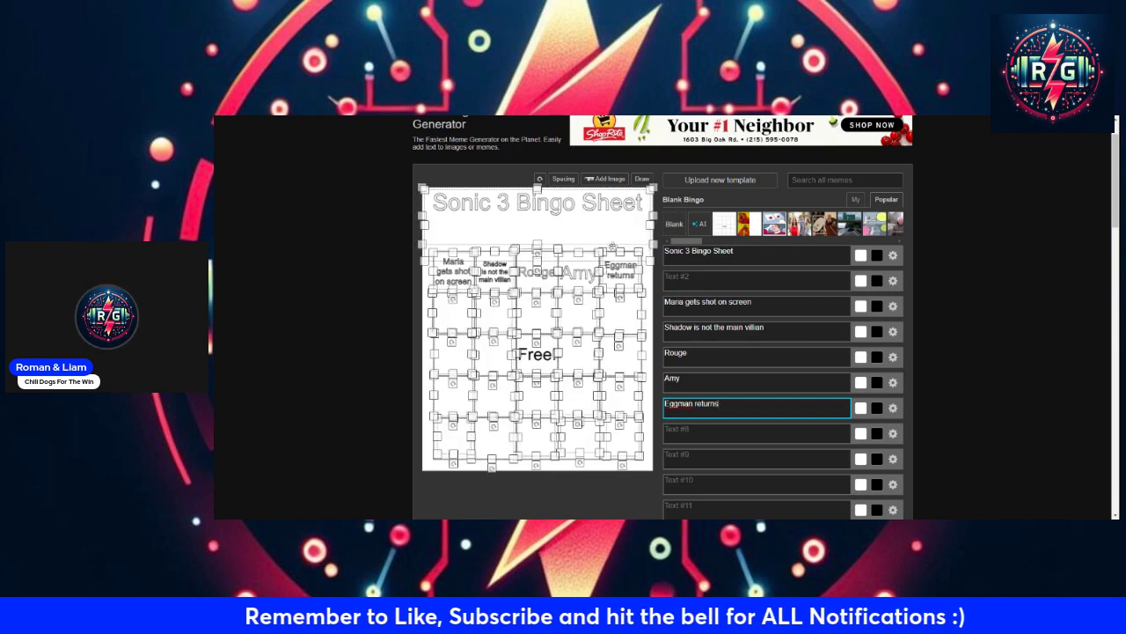
click(702, 427)
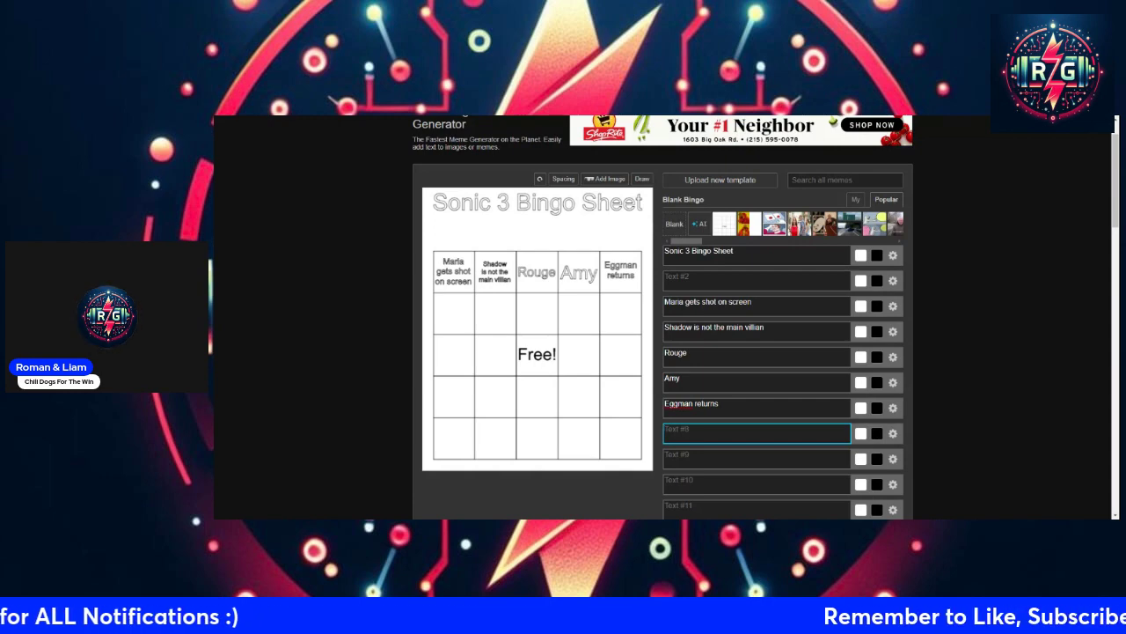
text(Silver)
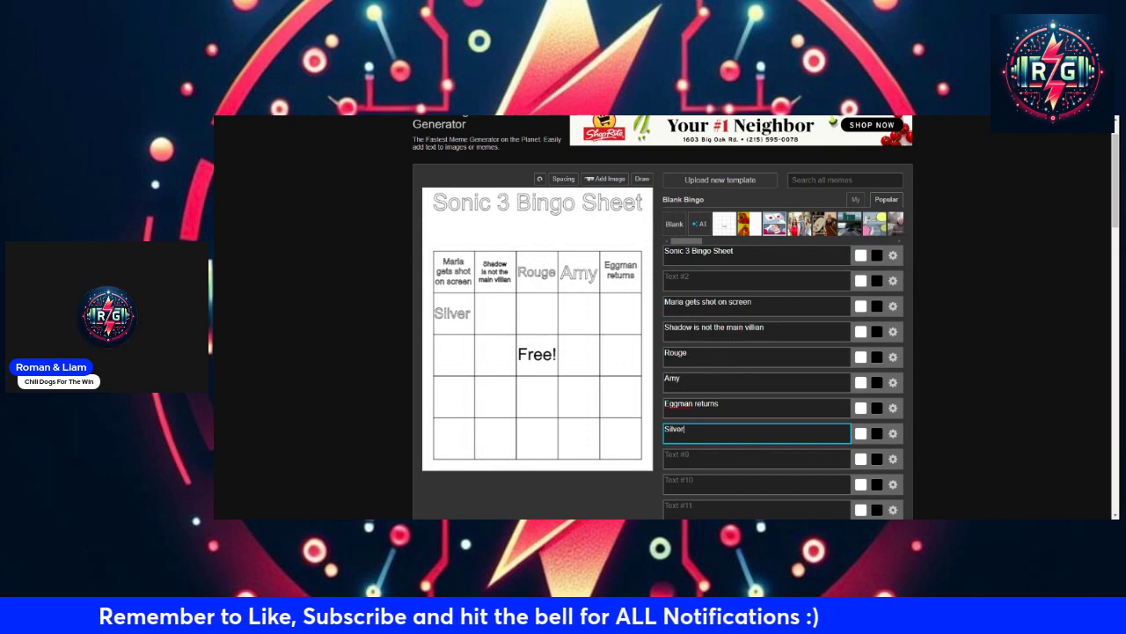
Fill the second square of the second row with "15 Minute human scene", correcting the wording along the way
click(757, 457)
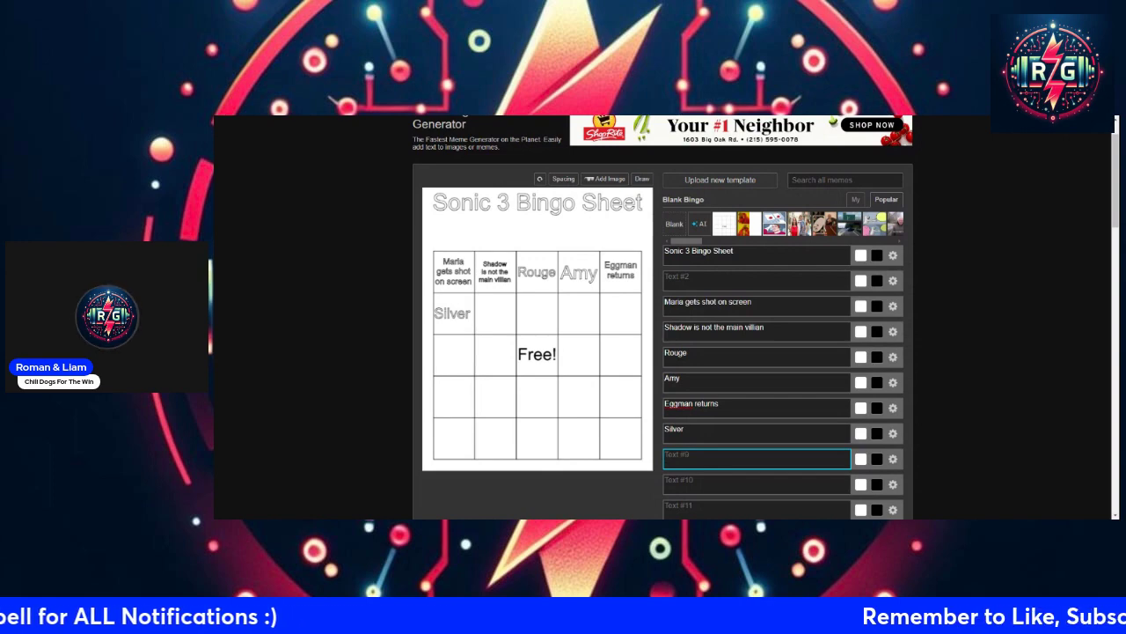
text(A)
key(BackSpace)
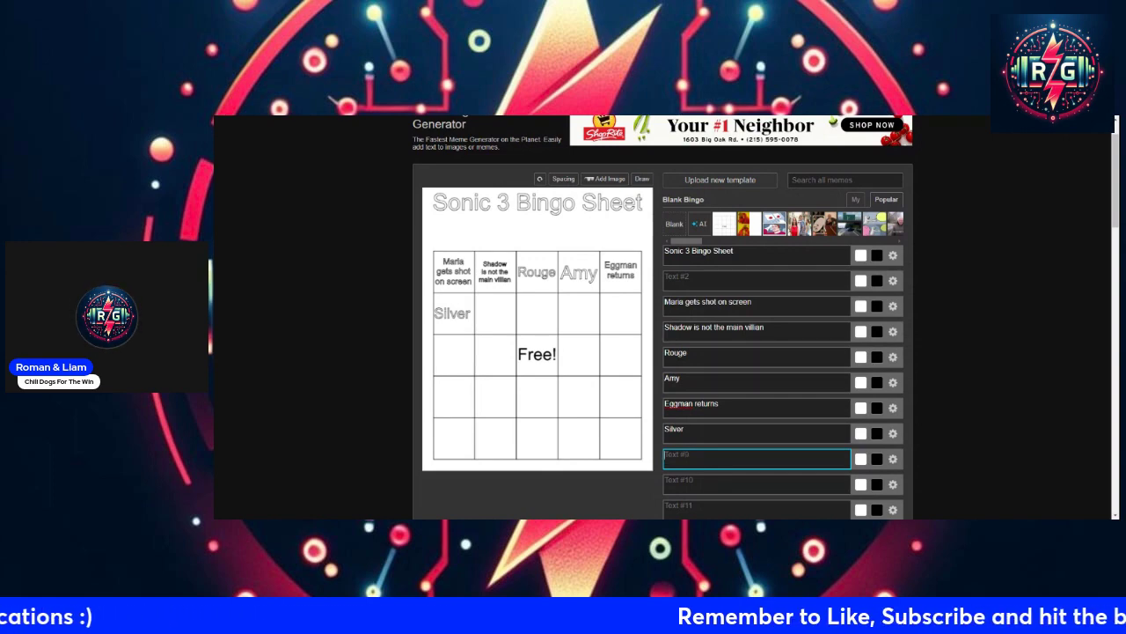
text(15 Mini)
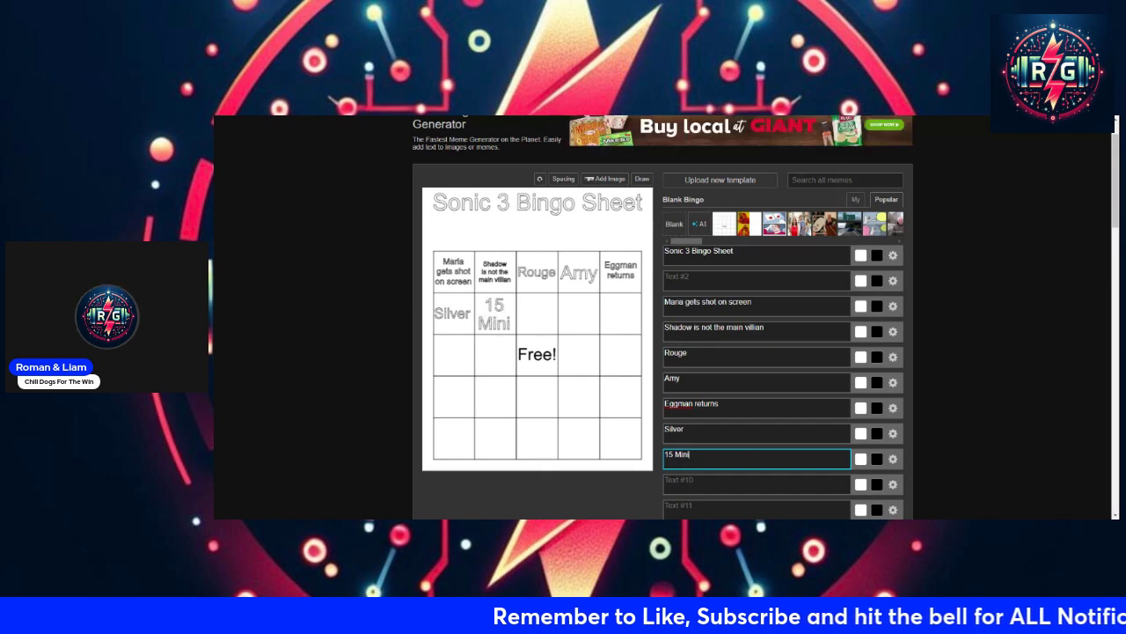
text(te)
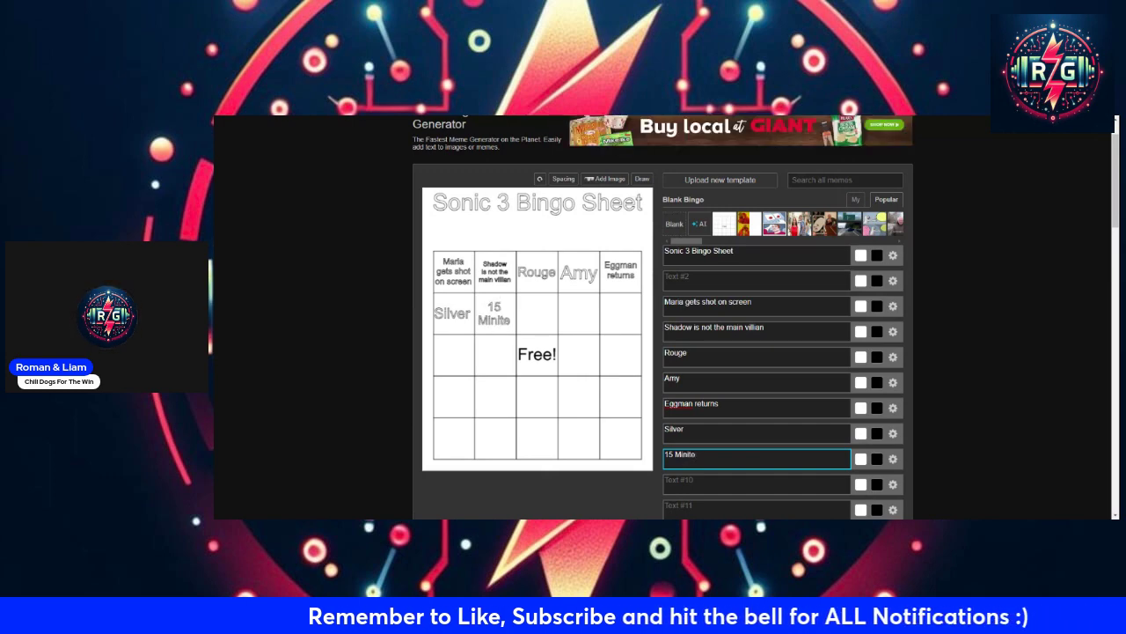
key(BackSpace)
key(BackSpace)
text(ute scen)
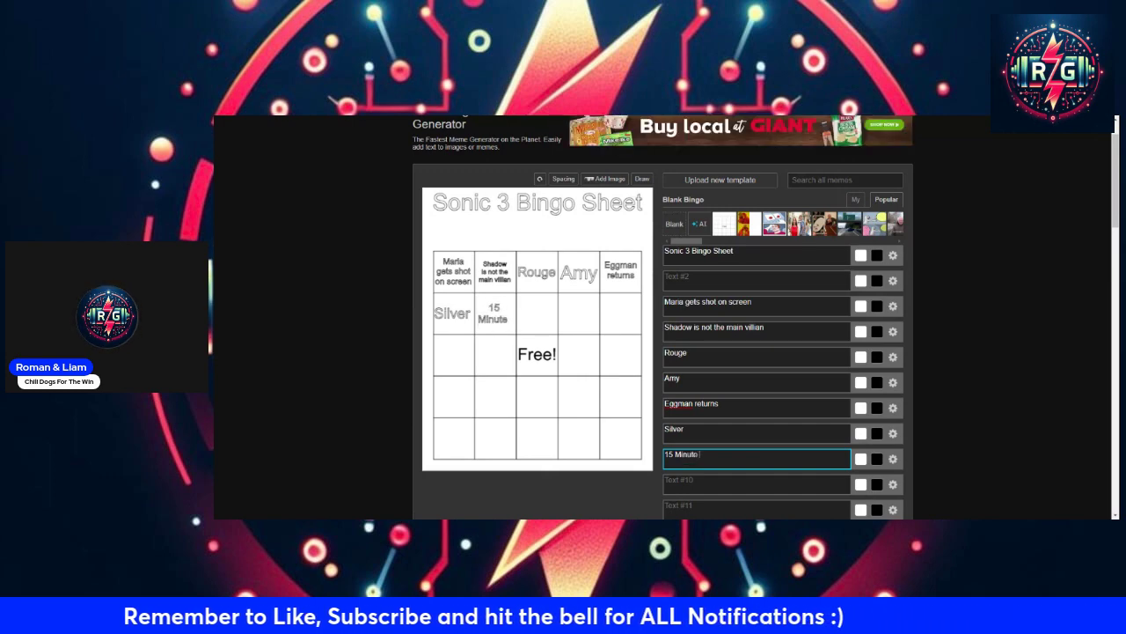
key(BackSpace)
key(BackSpace)
key(BackSpace)
key(BackSpace)
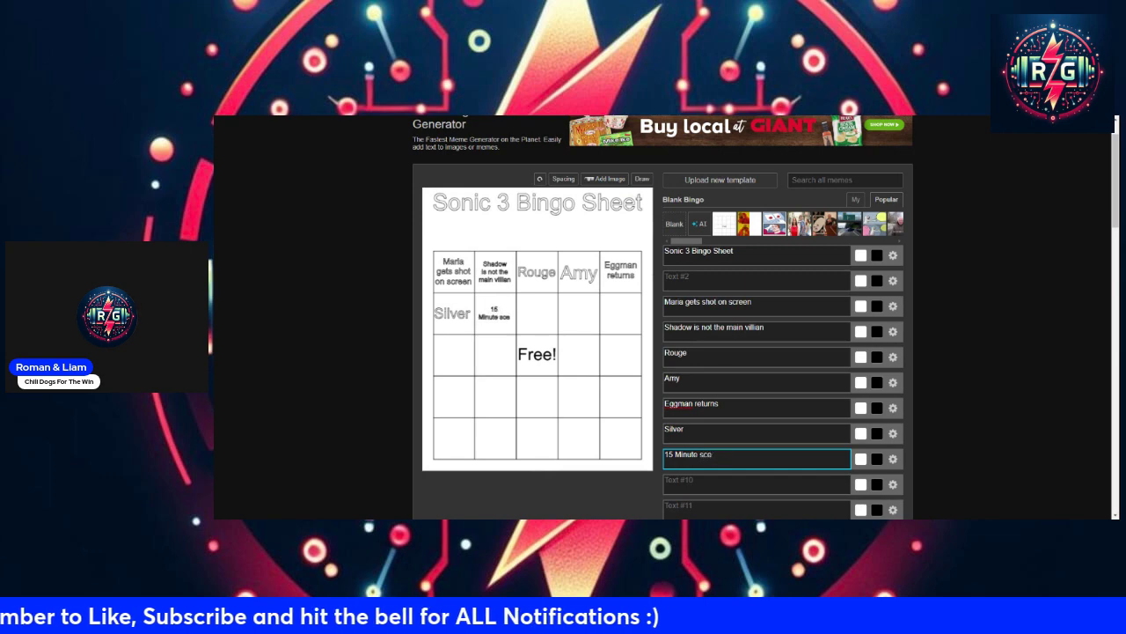
text(human scene)
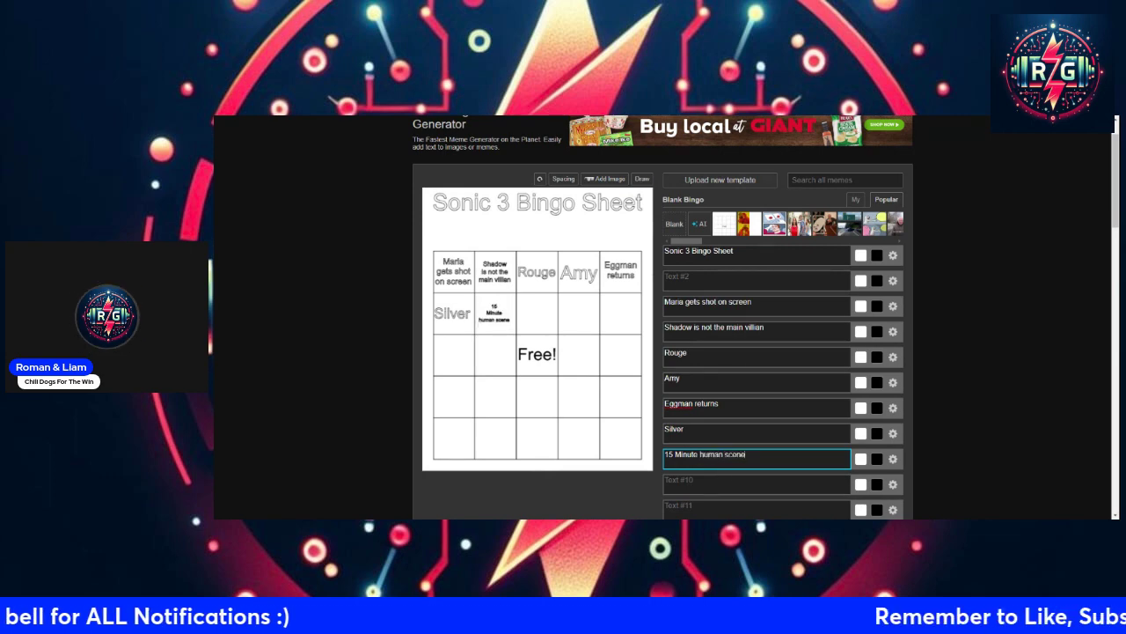
Fill the third square of the second row with "More Morbians"
scroll(615, 473, down, 2)
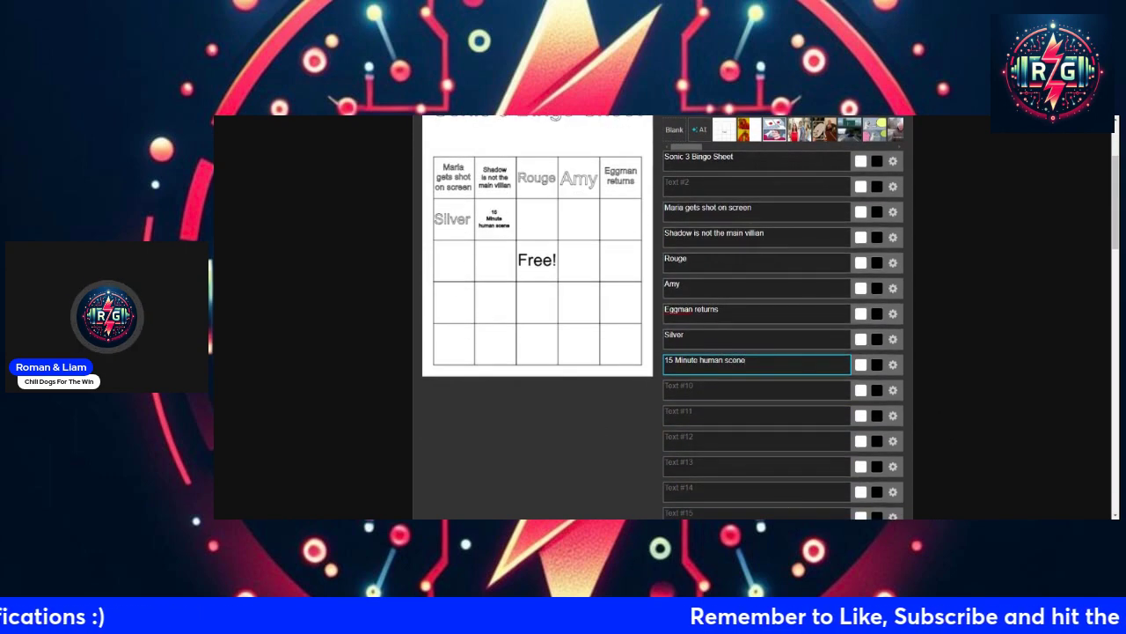
click(757, 390)
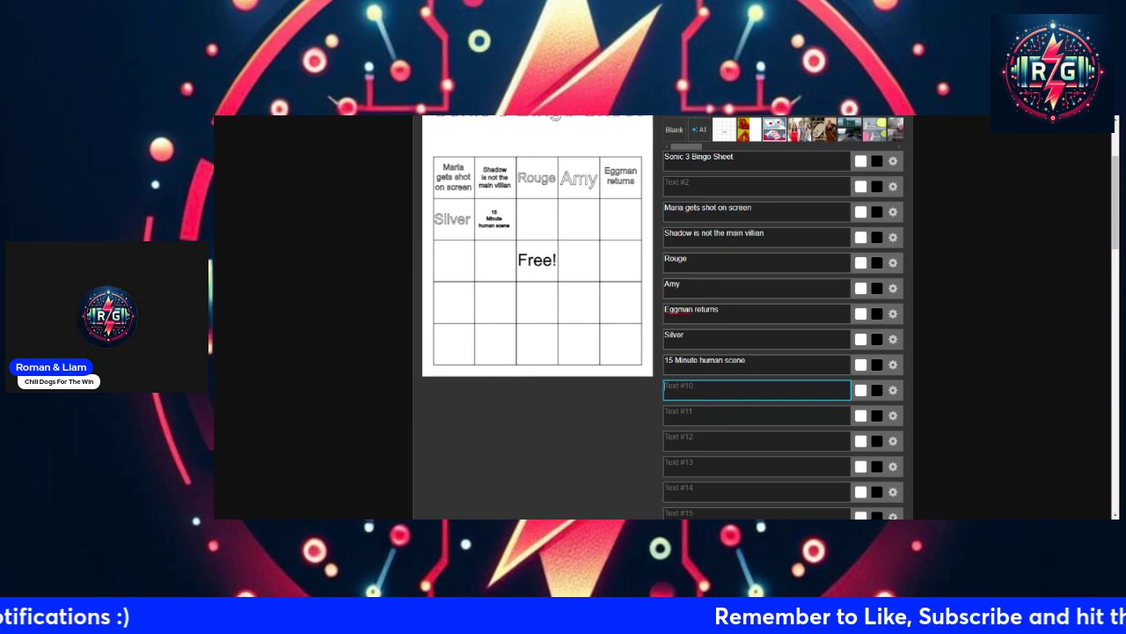
text(Mor)
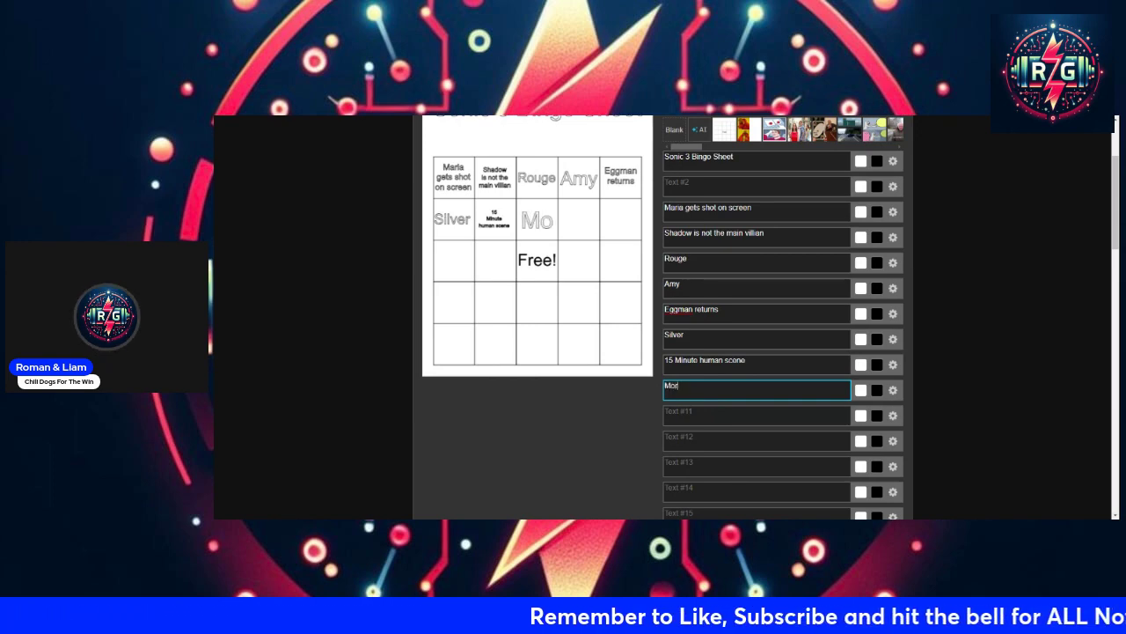
text(e Morbians)
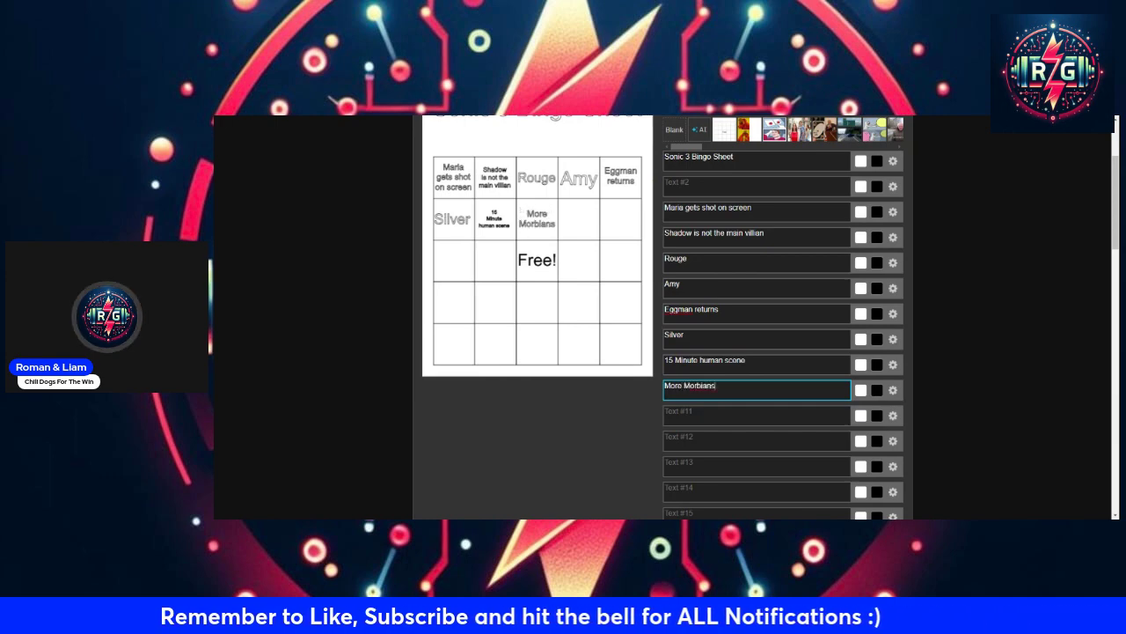
Fill the fourth square of the second row with "Metal Sonic"
click(757, 416)
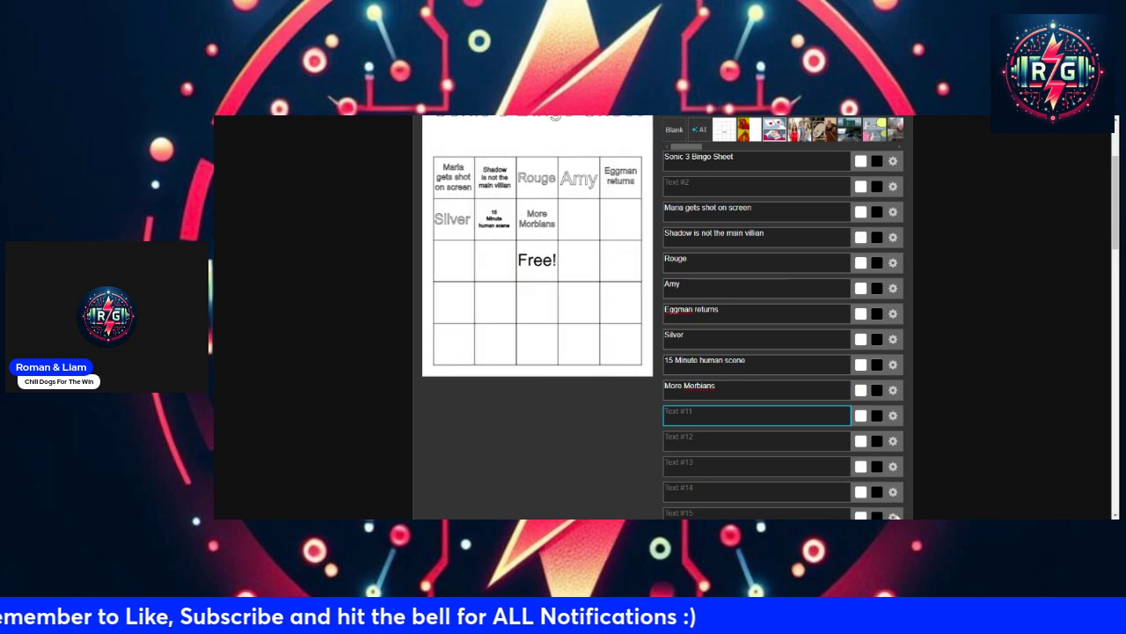
scroll(669, 317, down, 2)
scroll(668, 317, up, 1)
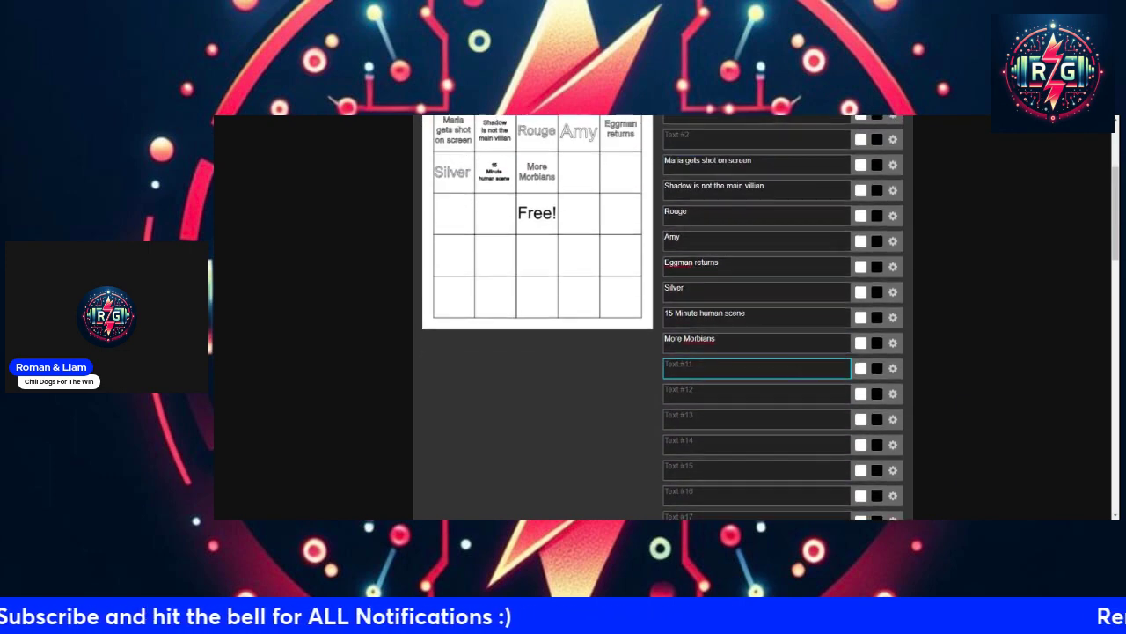
mouse_move(593, 174)
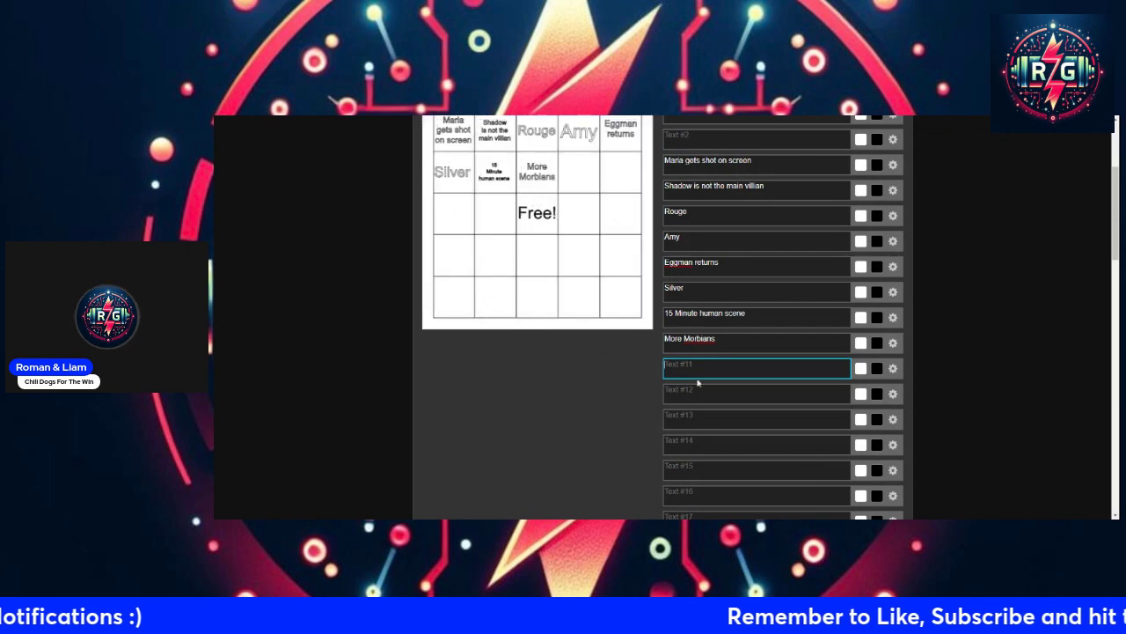
text(Metal )
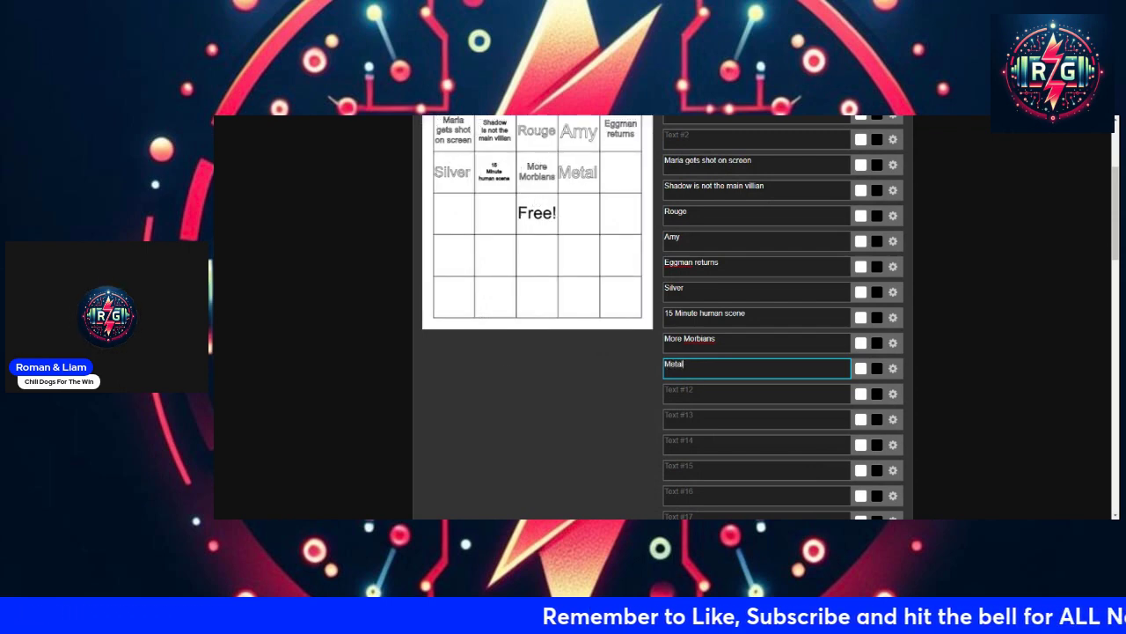
text(Sonic)
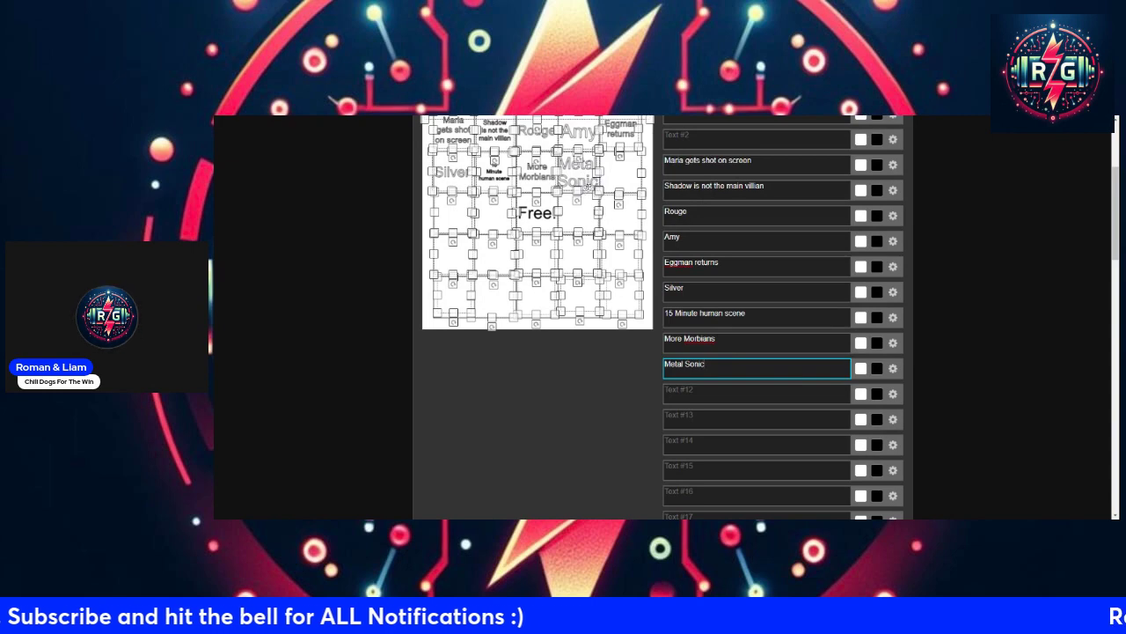
Fill the second row's last square with "Biolizard" and the third row's first square with "Black Doom"
click(757, 393)
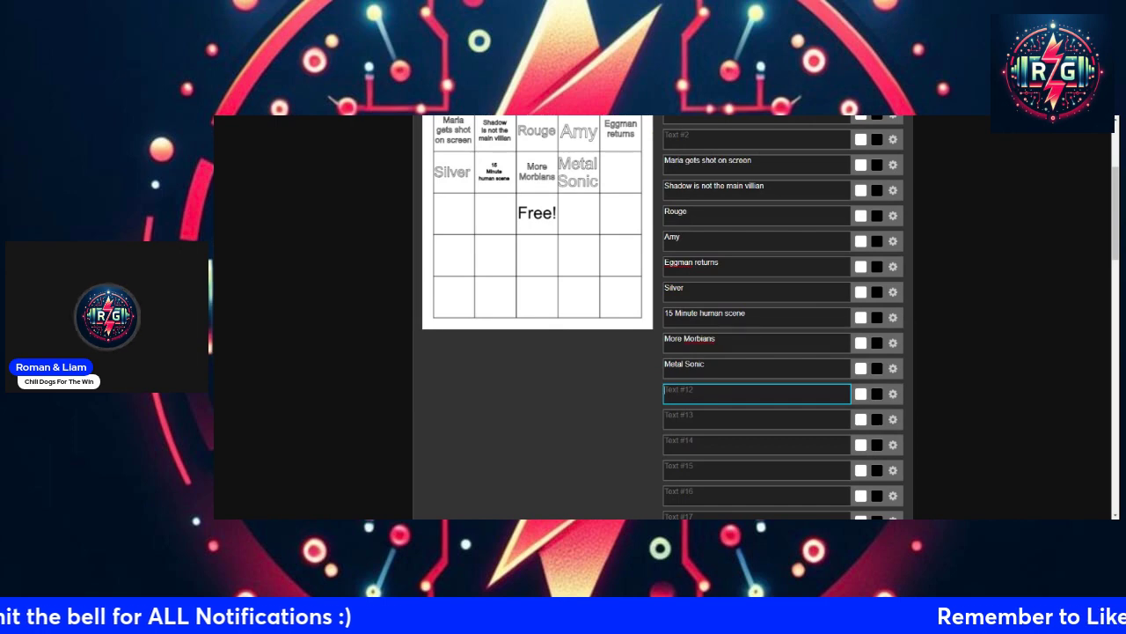
text(Bil)
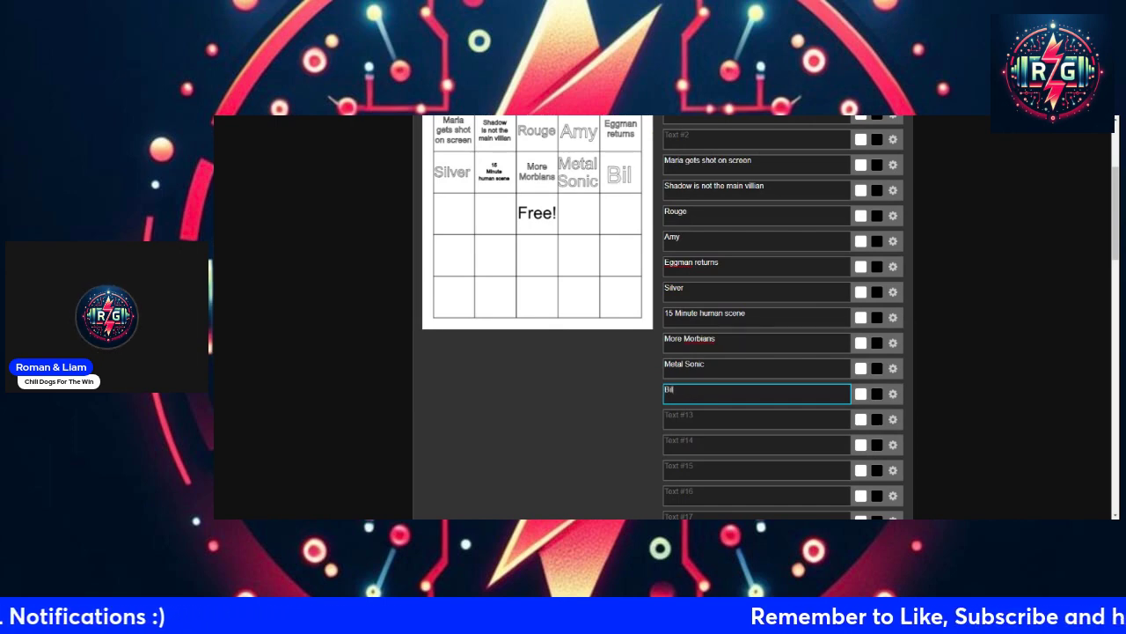
text(li)
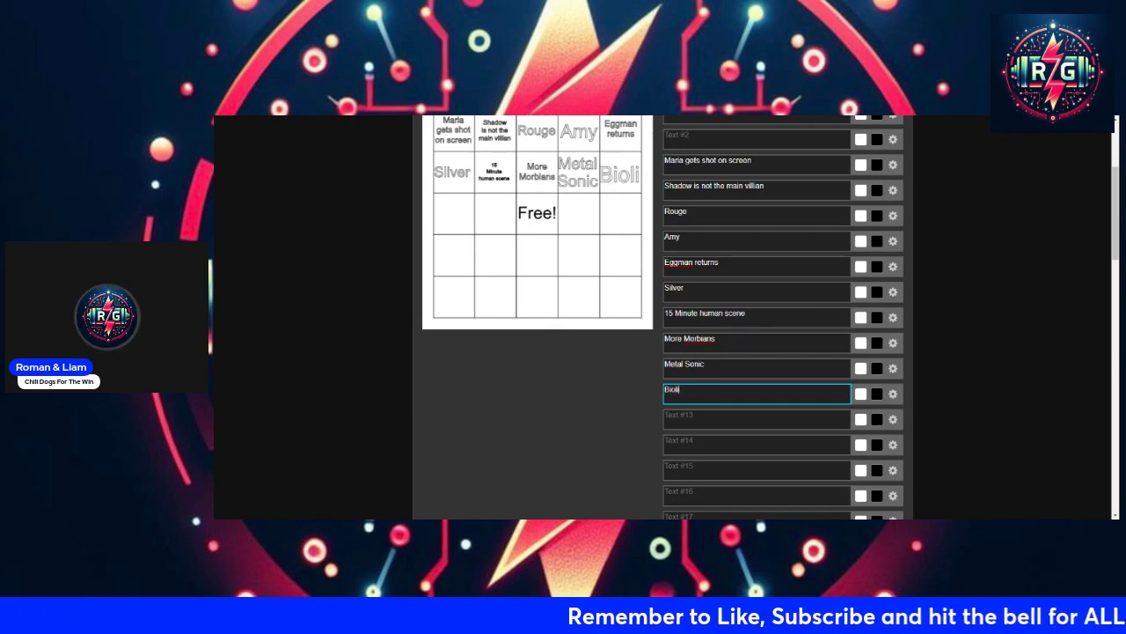
text(zard)
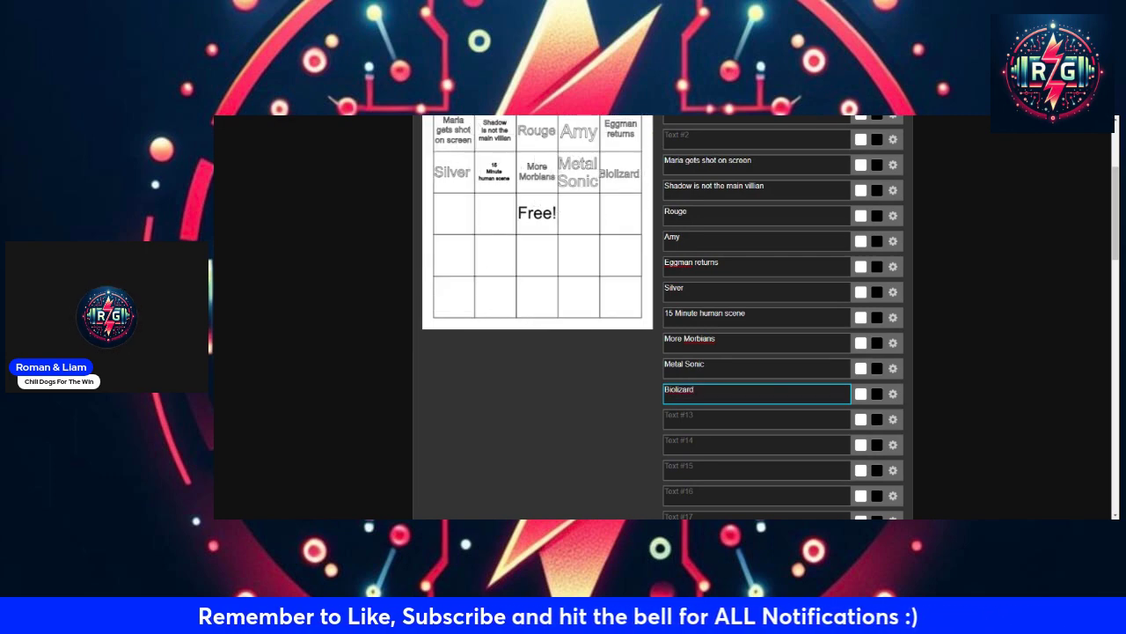
click(757, 419)
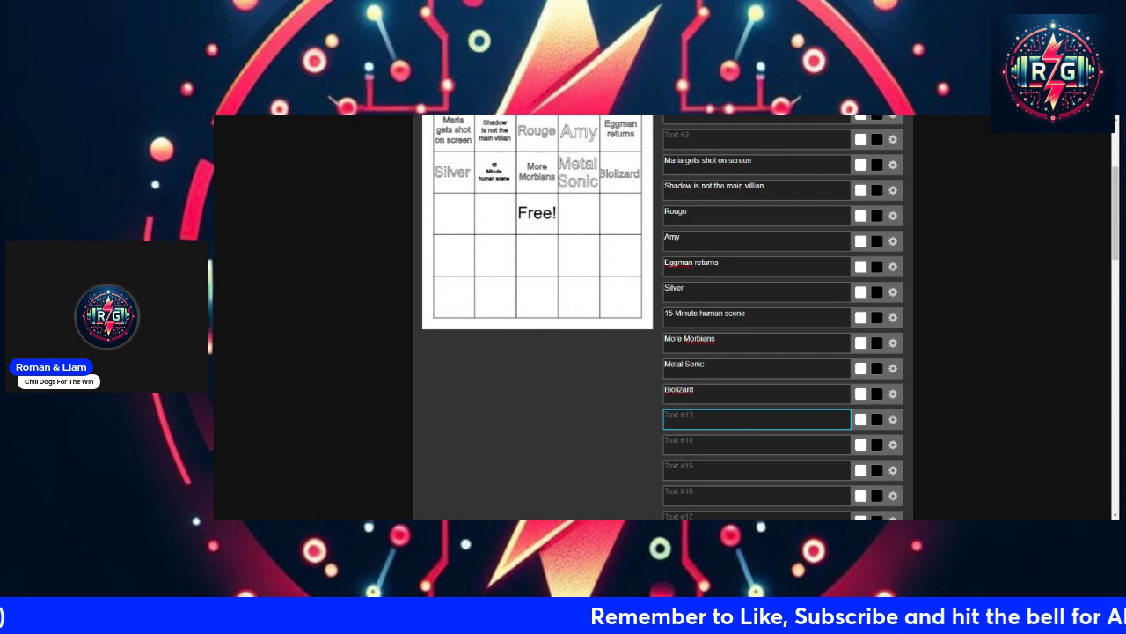
text(Black Doom)
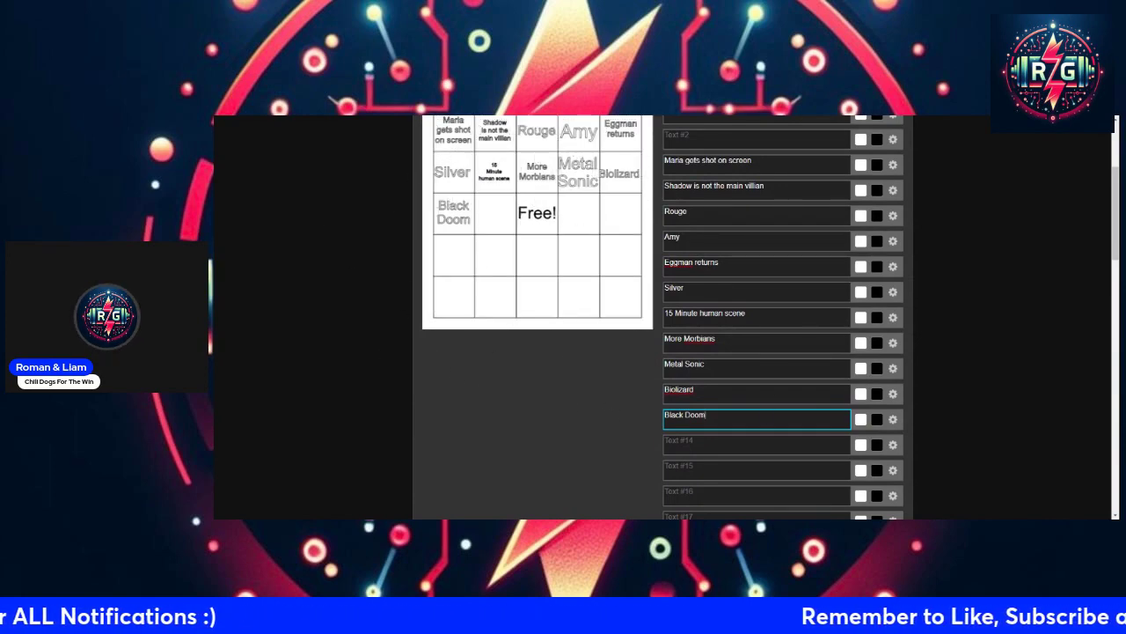
Fill the third row's second square with "Shadow saves Sonic on motorcycle"
click(757, 444)
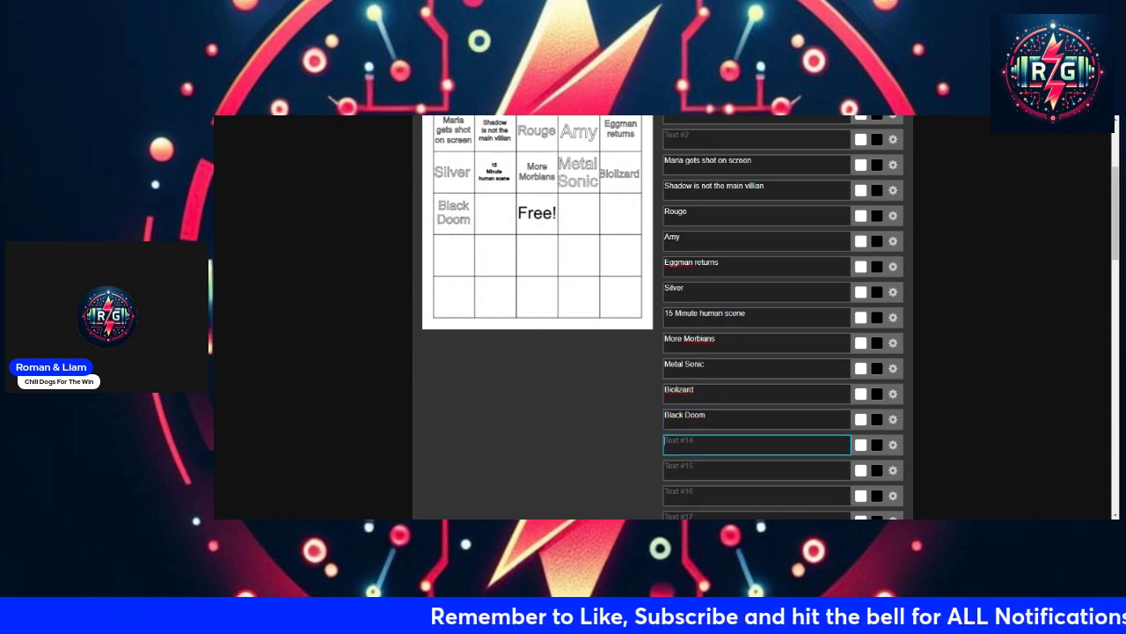
text(Sha)
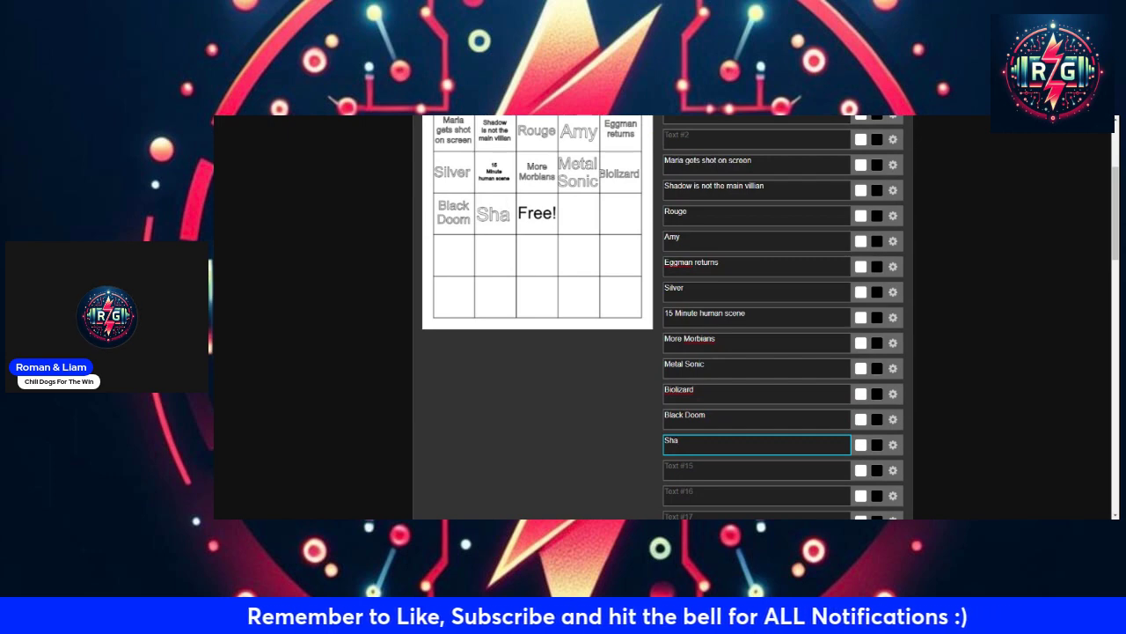
text(dow)
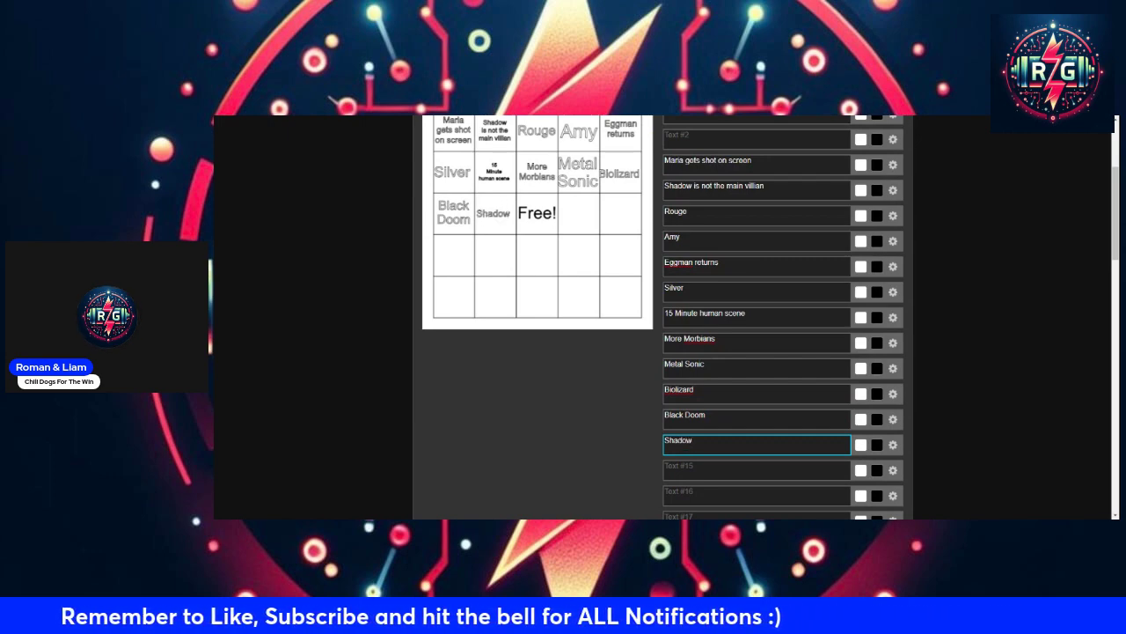
text( s)
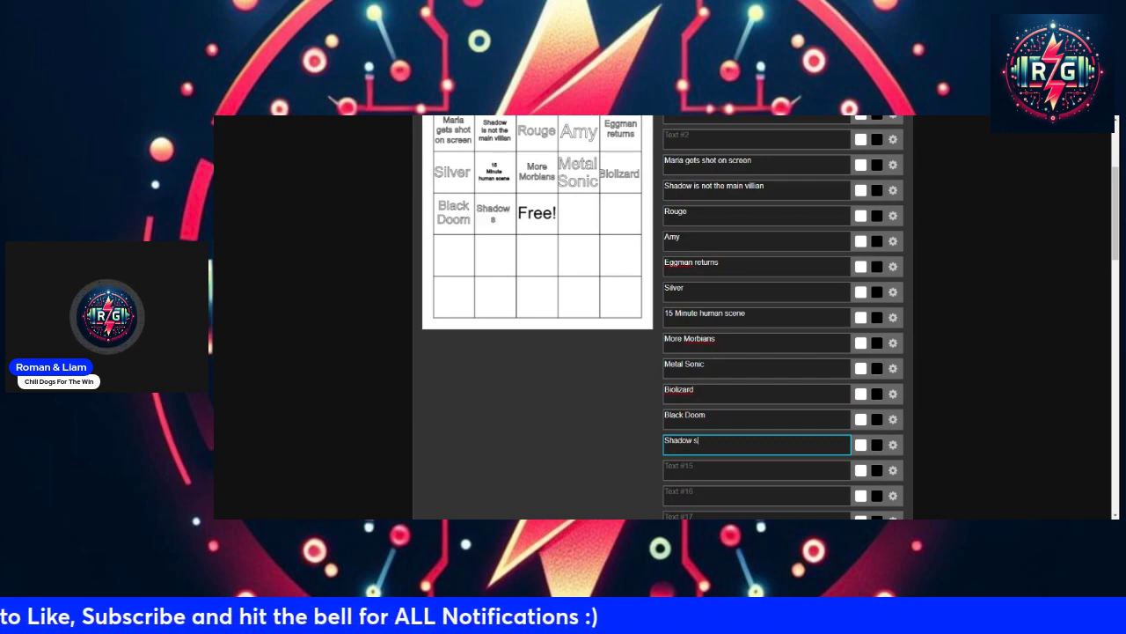
text(aves s)
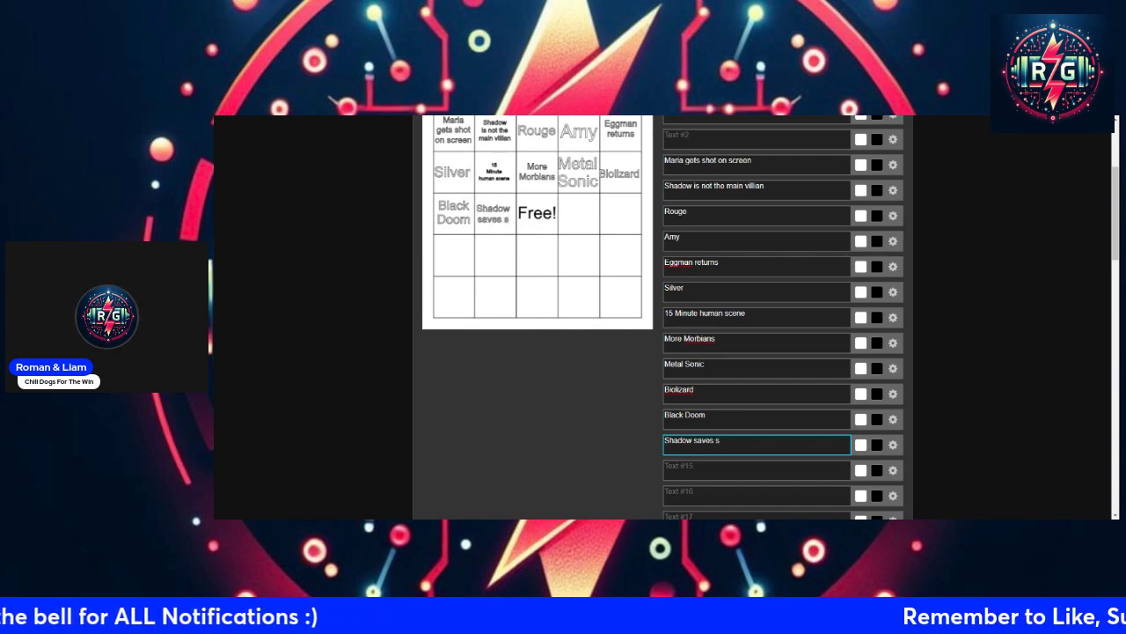
key(BackSpace)
text(Soni)
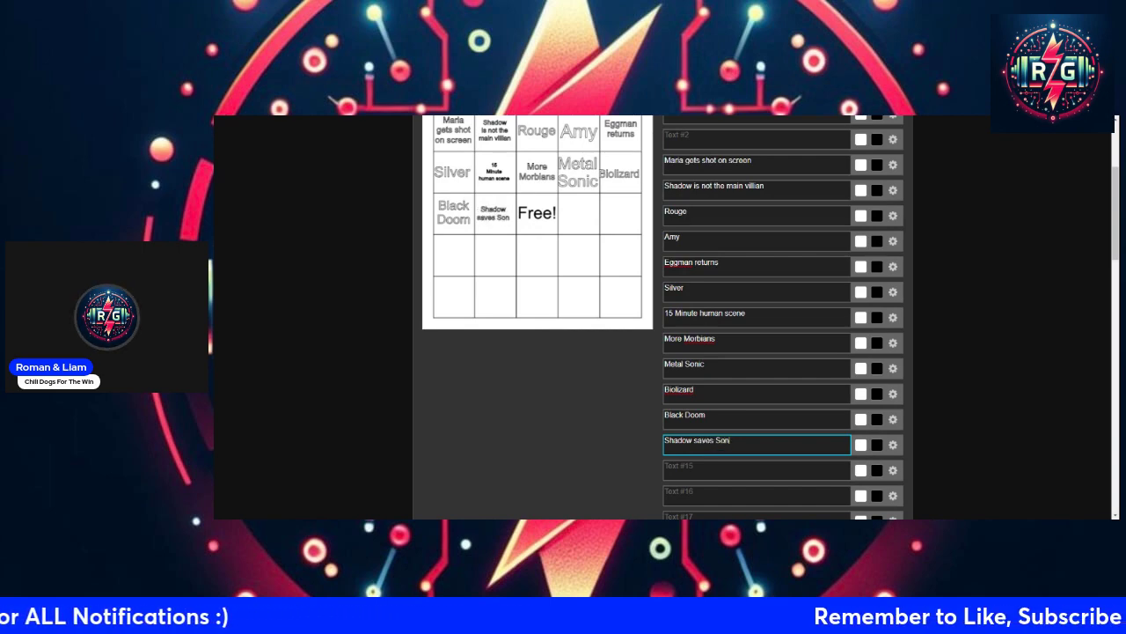
text(c on mo)
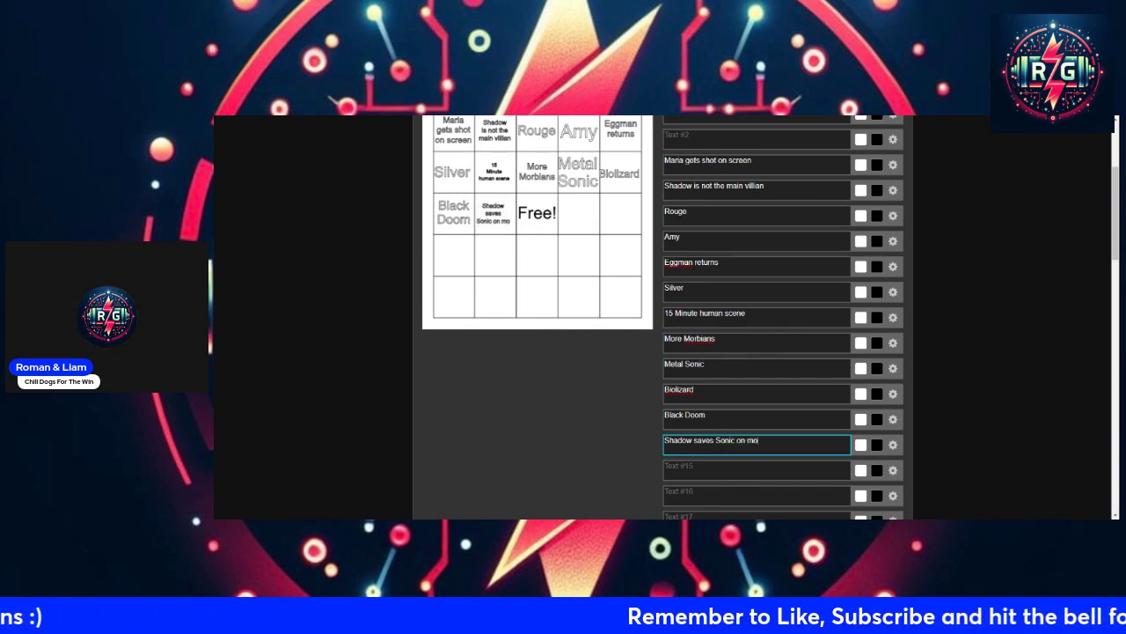
text(torcycle)
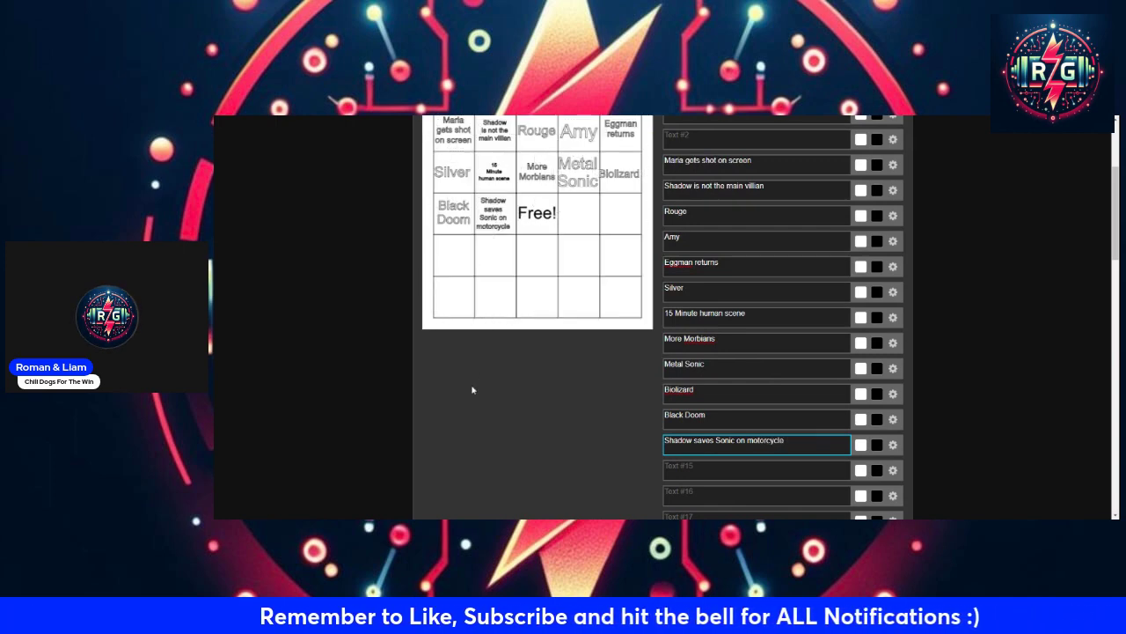
Fill the third row's square after the free space with "Chaos Emeralds are lost"
scroll(664, 317, up, 1)
scroll(783, 317, down, 1)
click(757, 469)
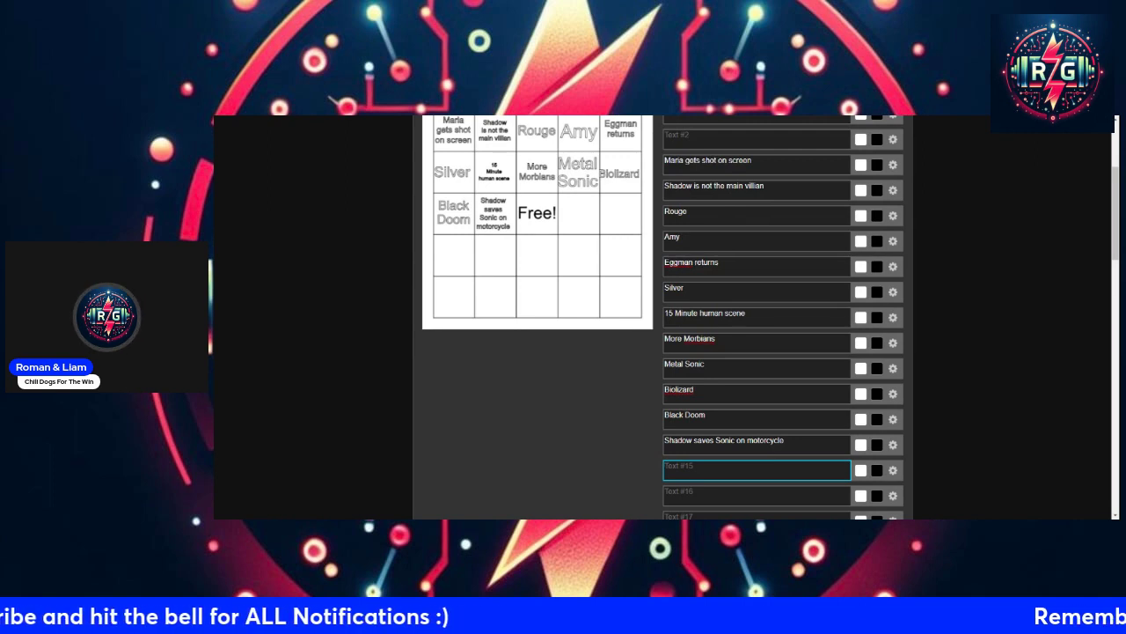
text(Chaos)
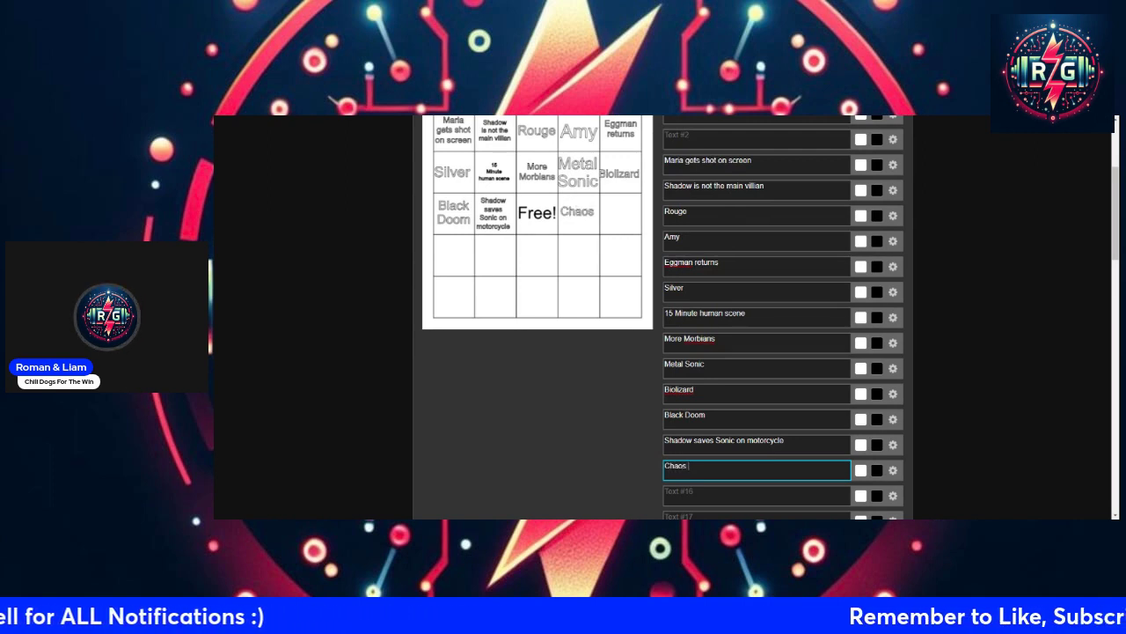
text( Emerald)
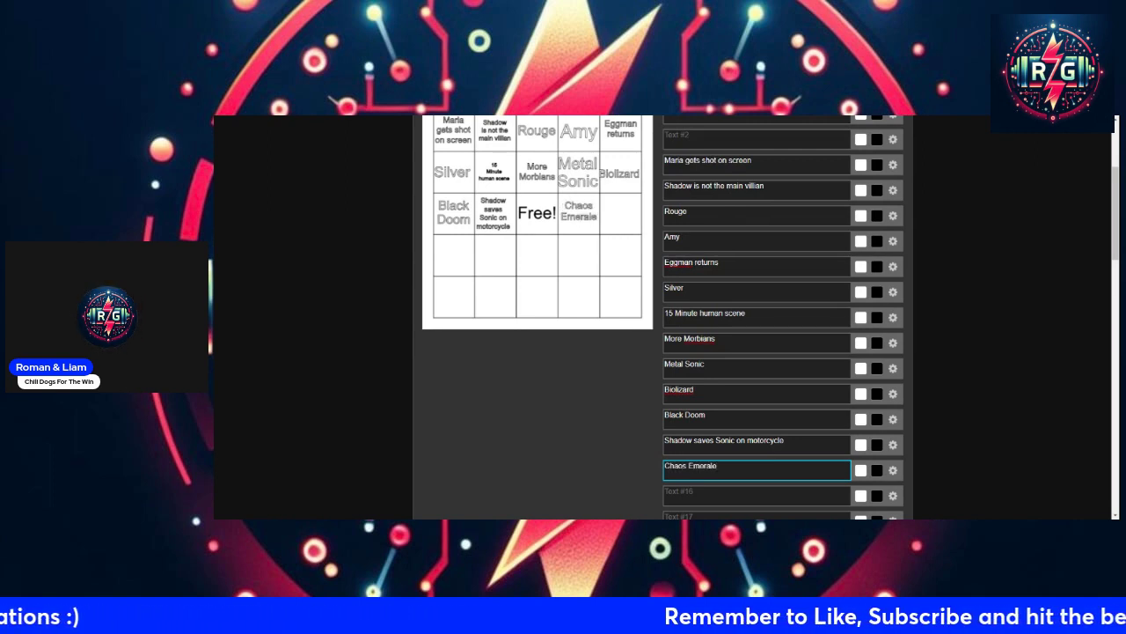
text(s)
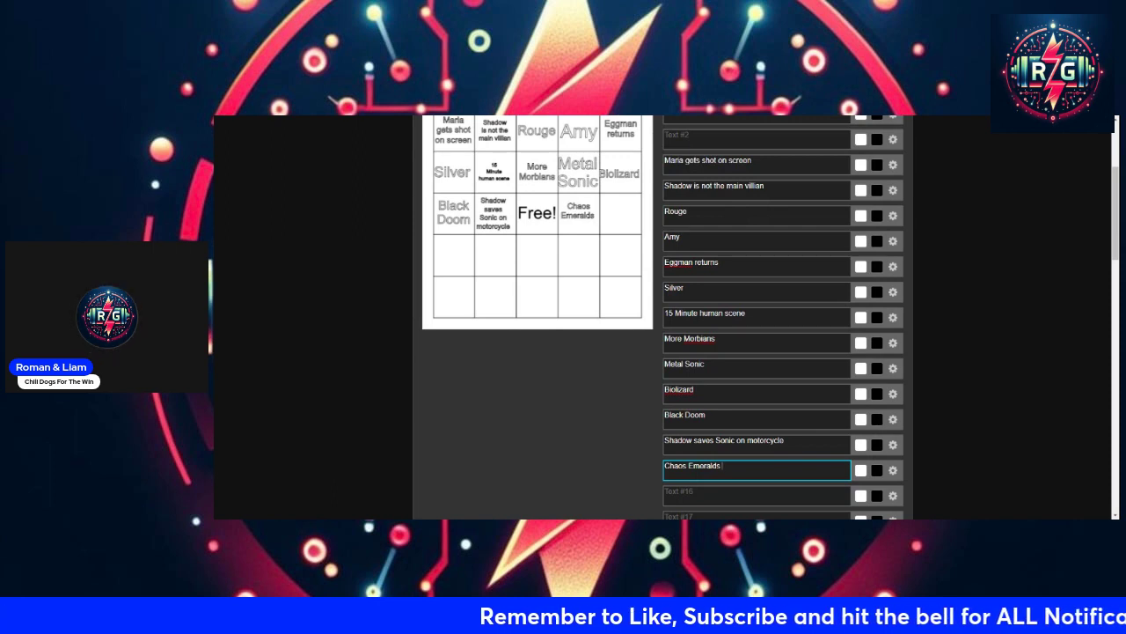
text( are lost)
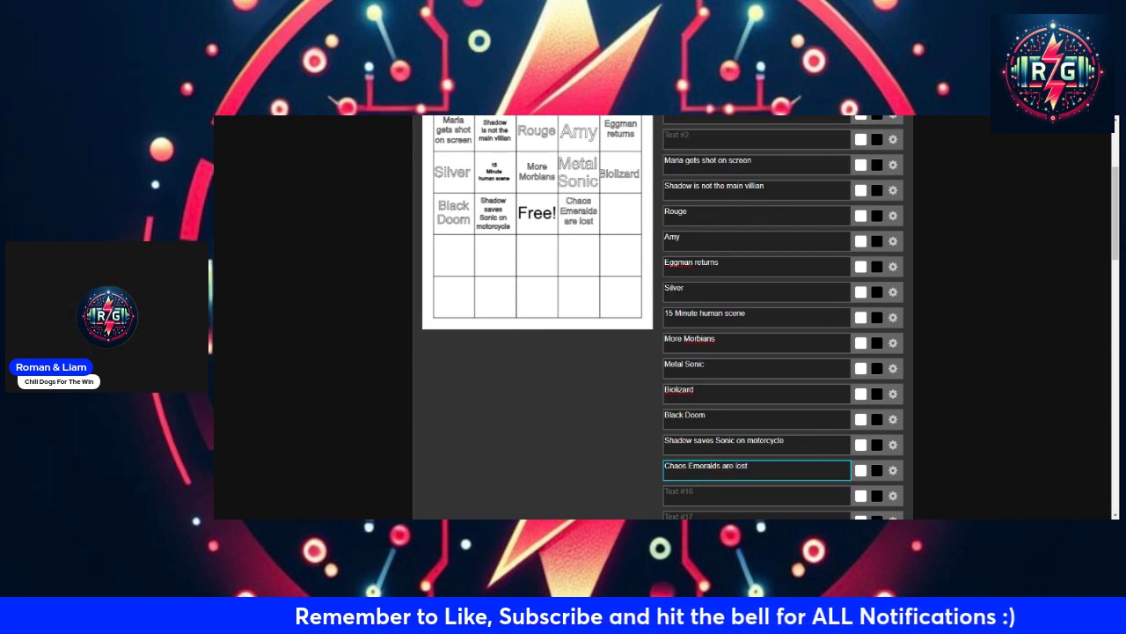
Fill the third row's last square with "Sonic and Shadow Race"
click(757, 495)
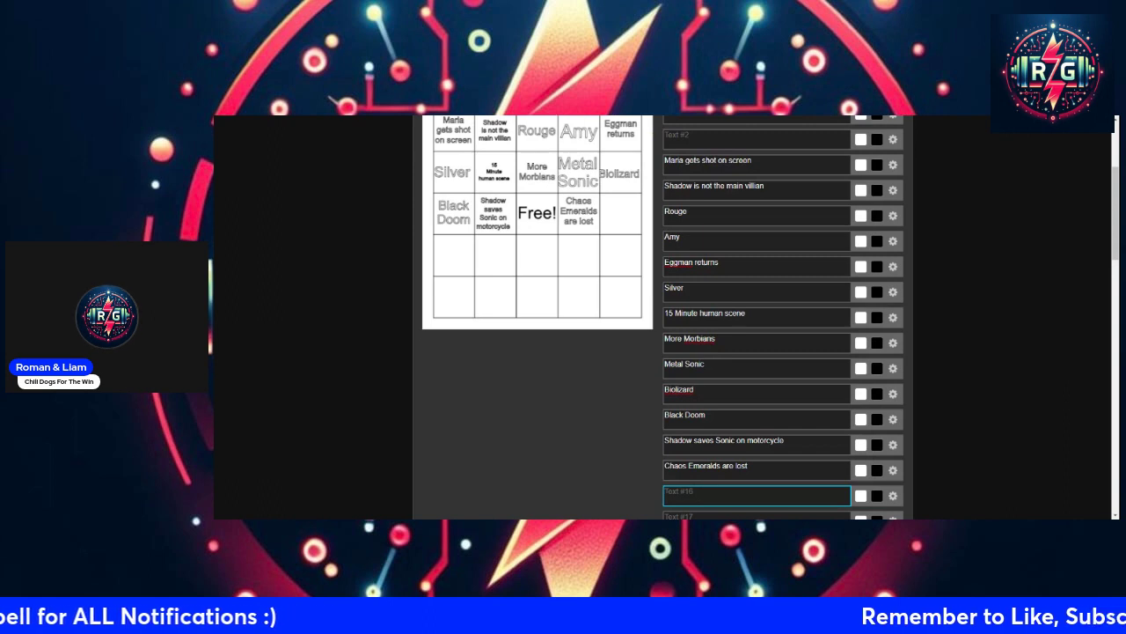
text(So)
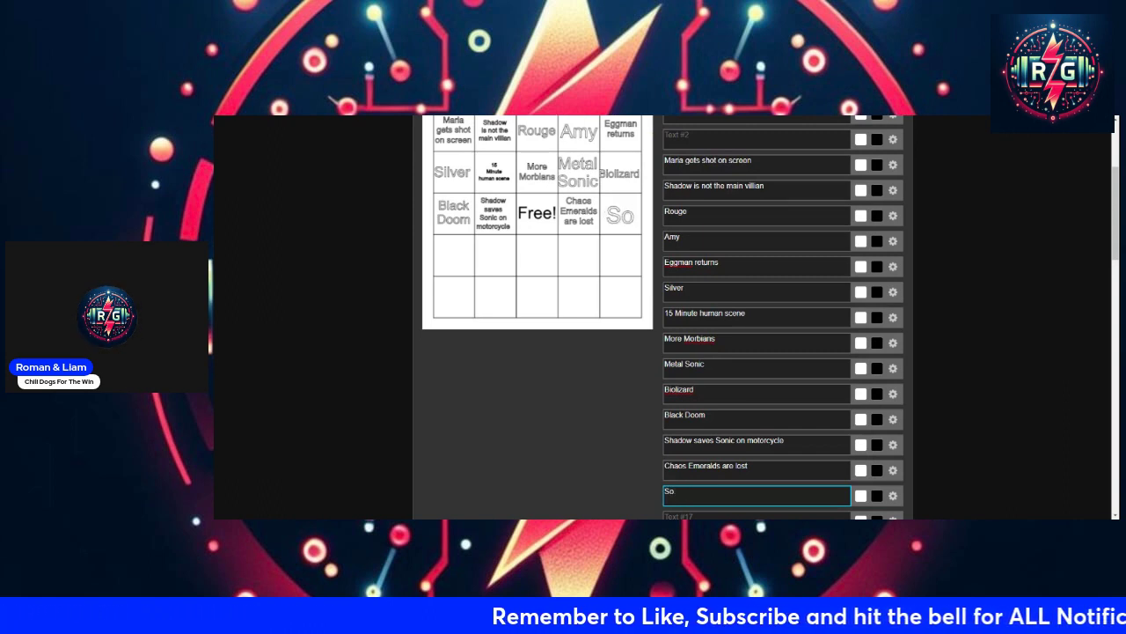
text(nic nd Sha)
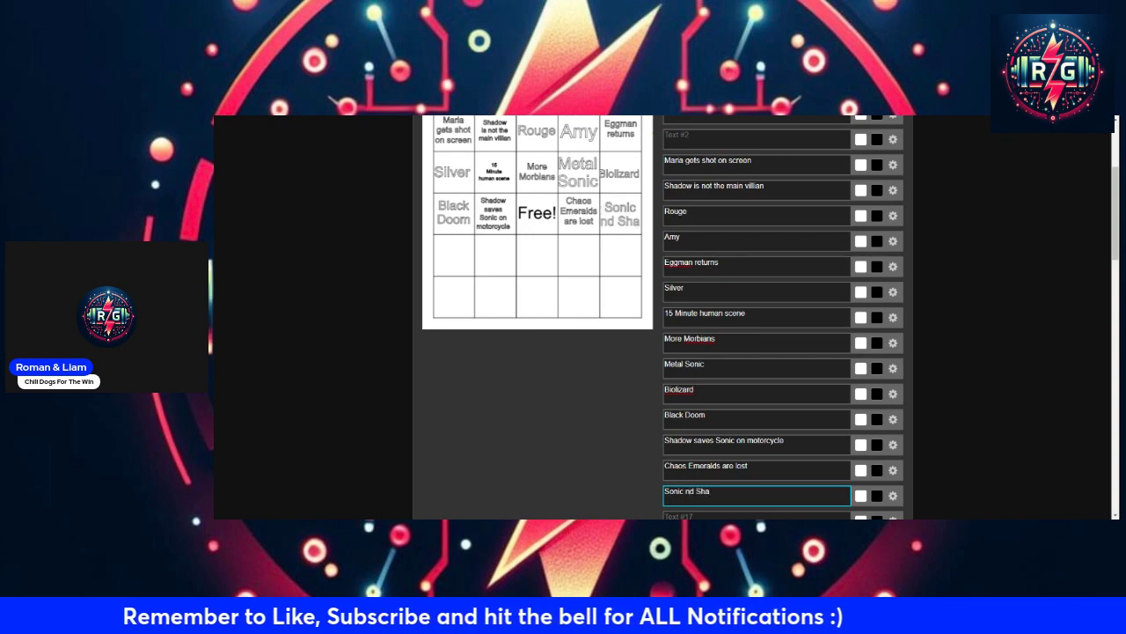
text(dow Race)
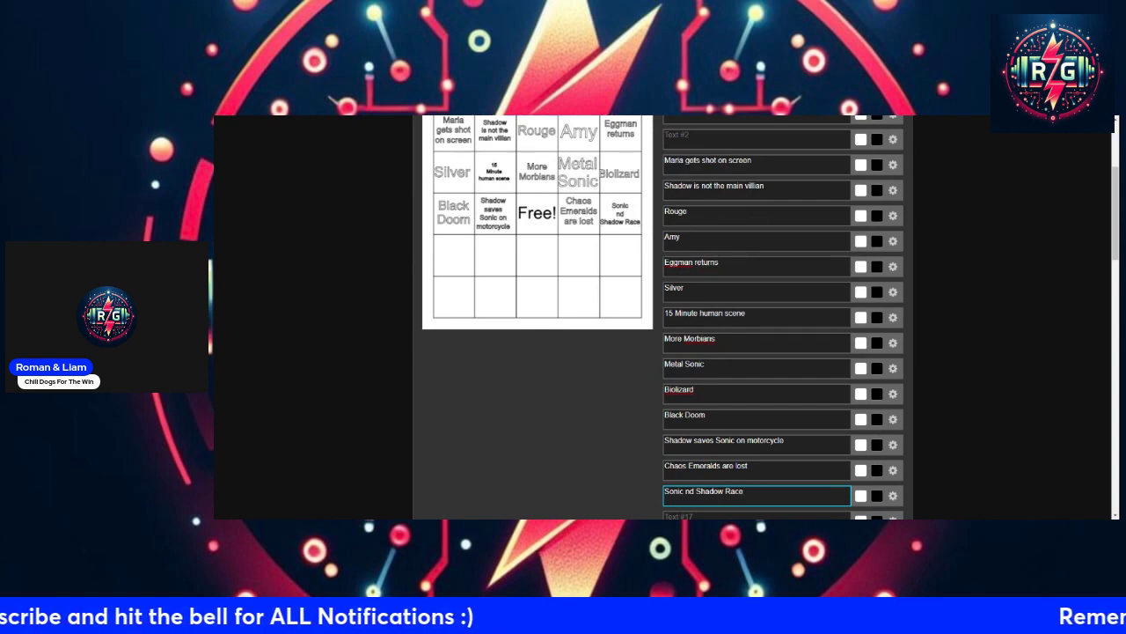
click(685, 491)
text(a)
Fill the fourth row's first square with "2000s reference"
scroll(694, 478, down, 1)
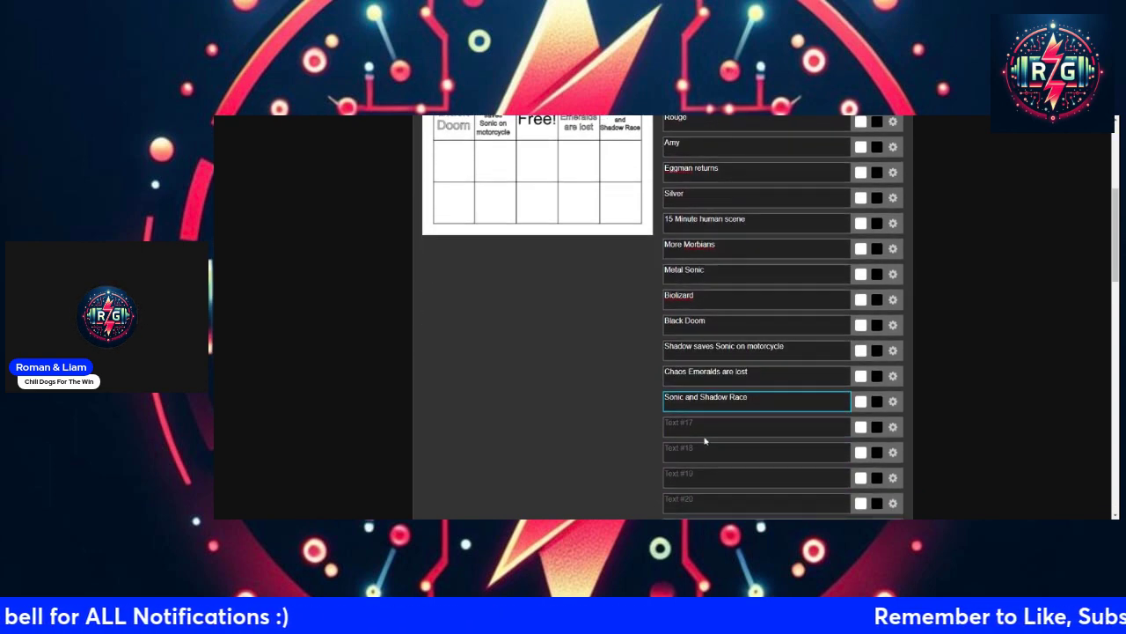
click(704, 428)
scroll(757, 316, up, 1)
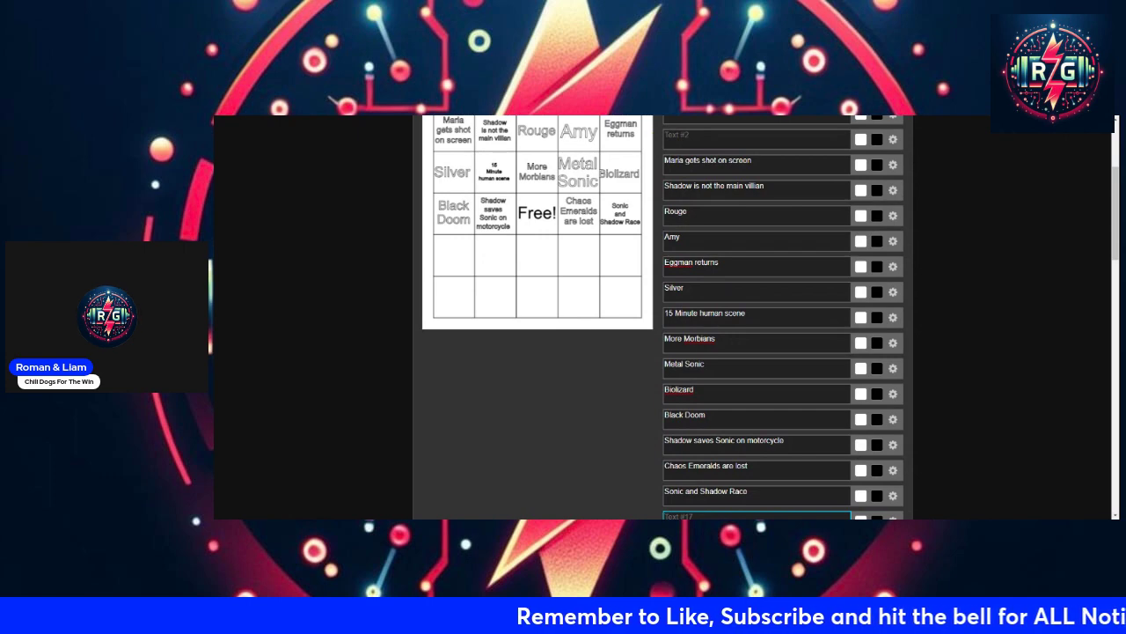
scroll(663, 317, down, 3)
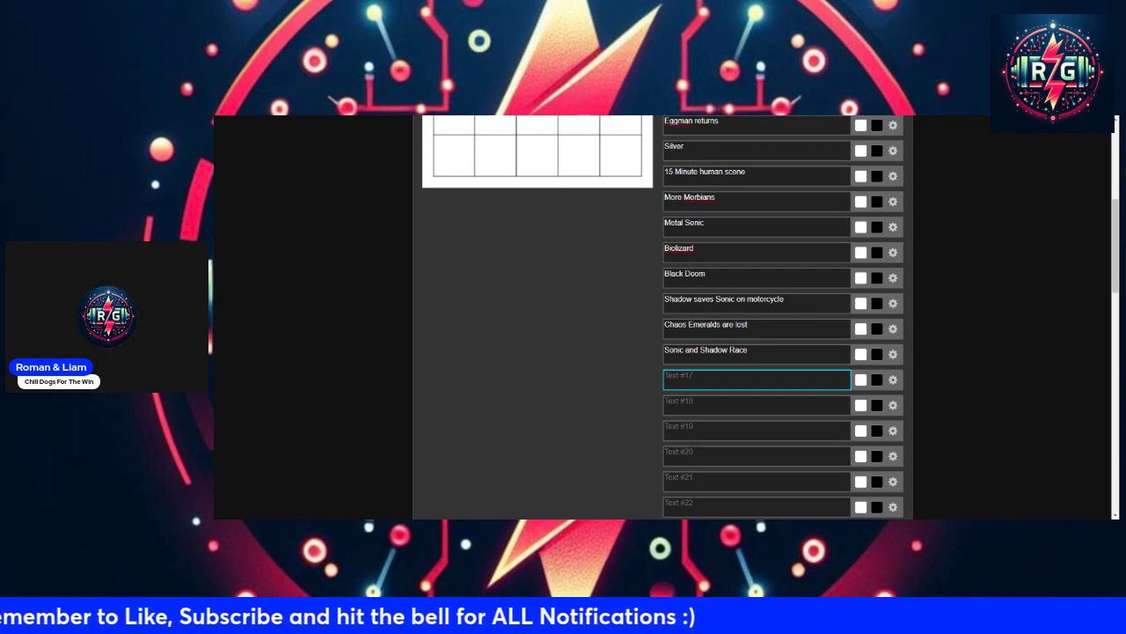
text(200s)
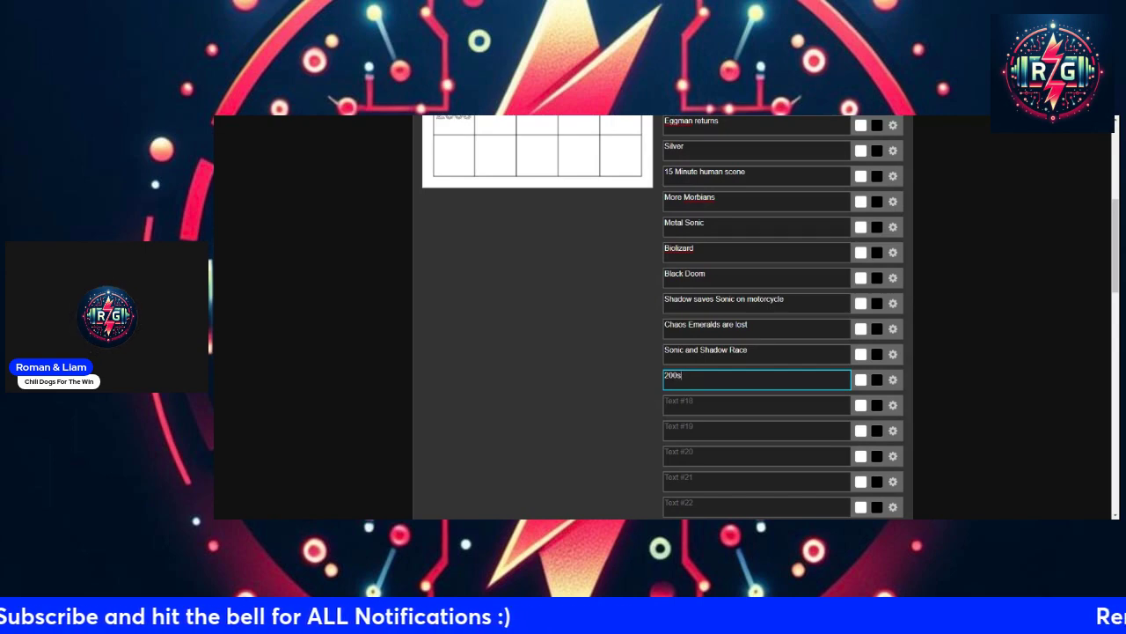
key(BackSpace)
text(0s refe)
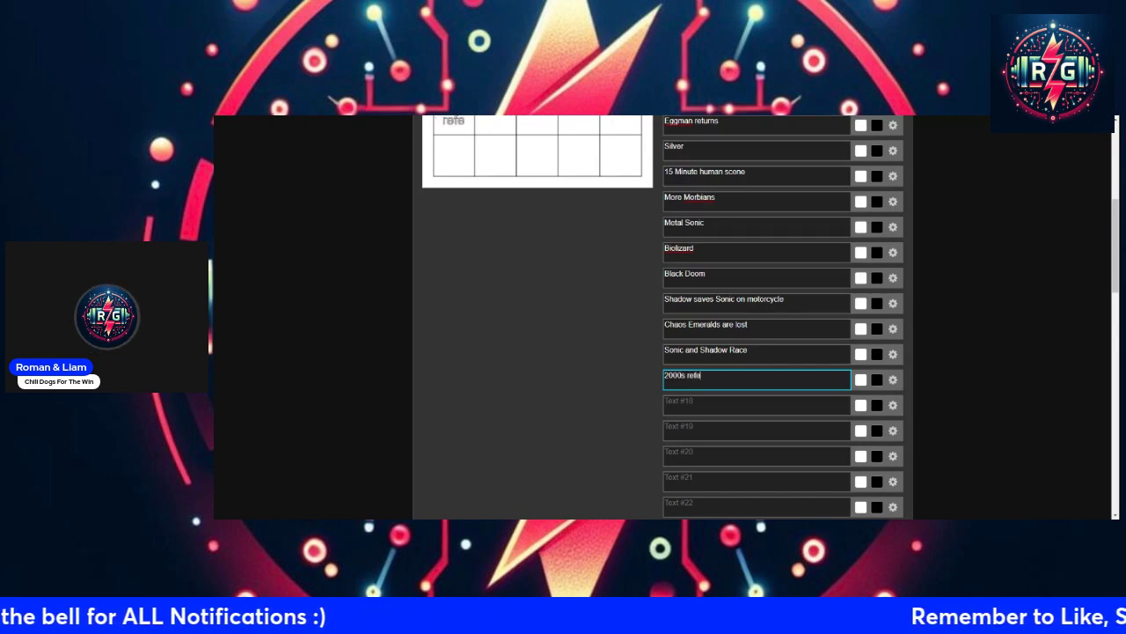
key(BackSpace)
text(rence)
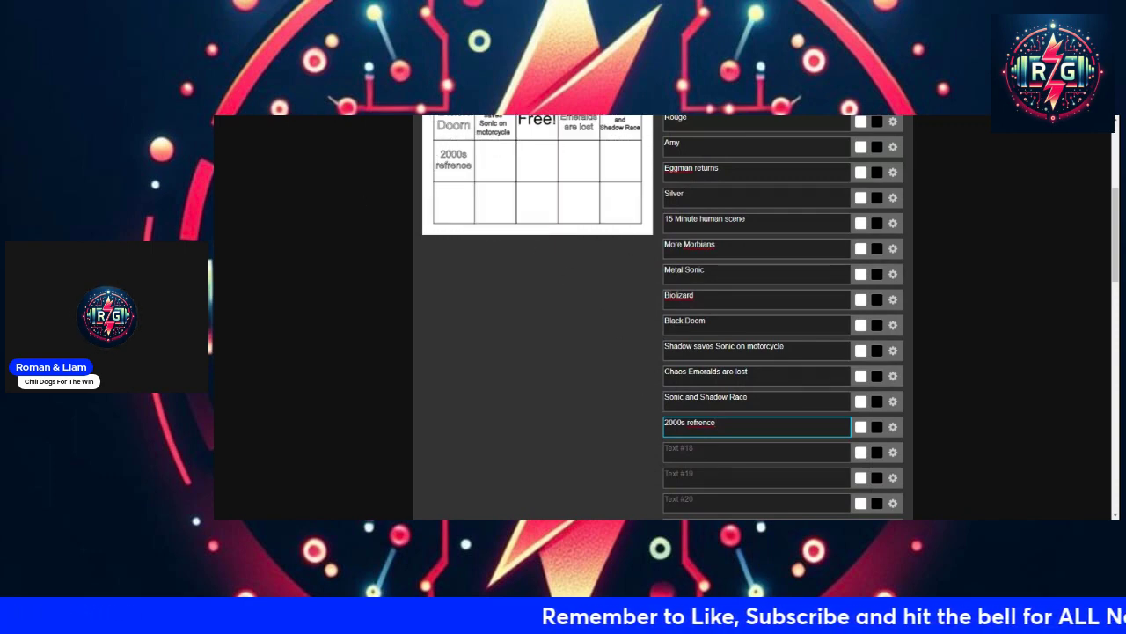
double_click(704, 426)
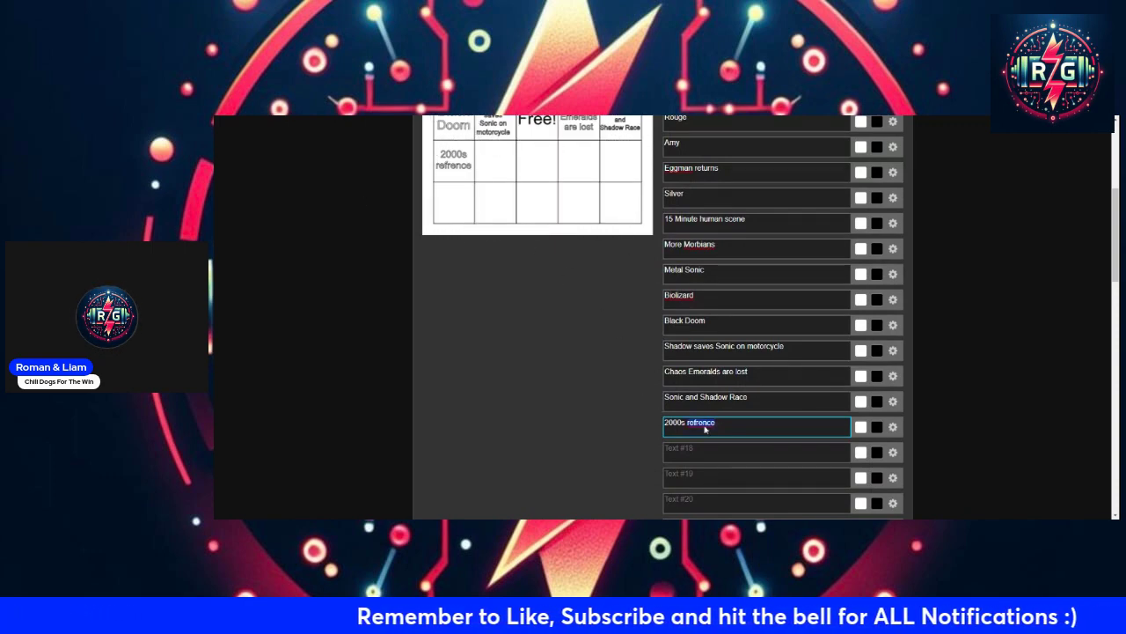
text(reference)
Fill the fourth row's second square with "Live and Learn is in the movie"
key(Tab)
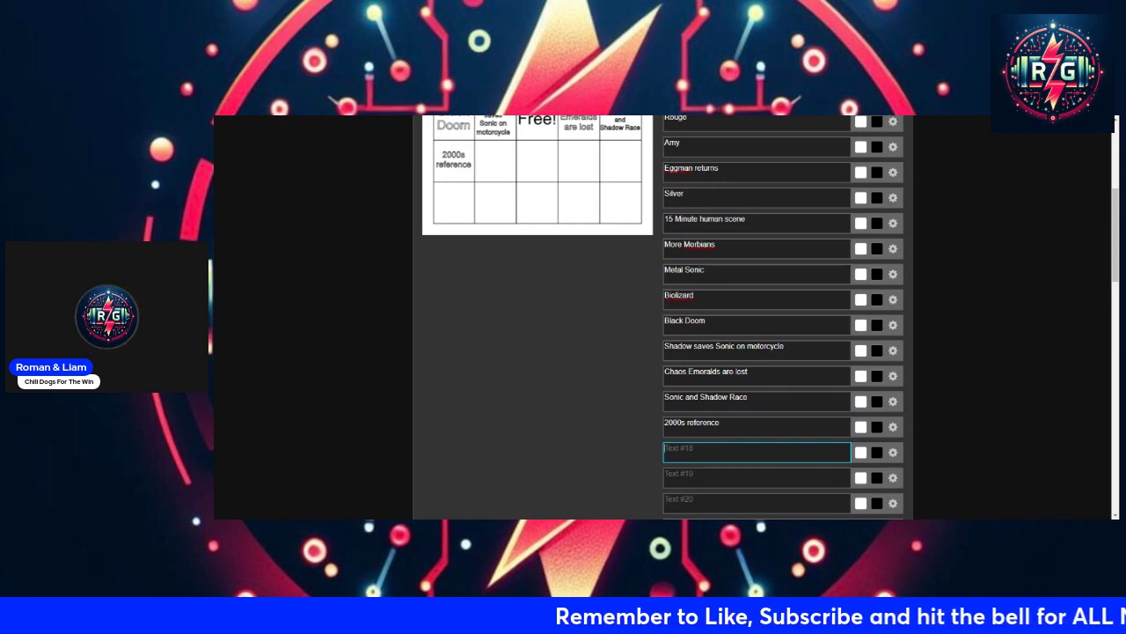
text(Li)
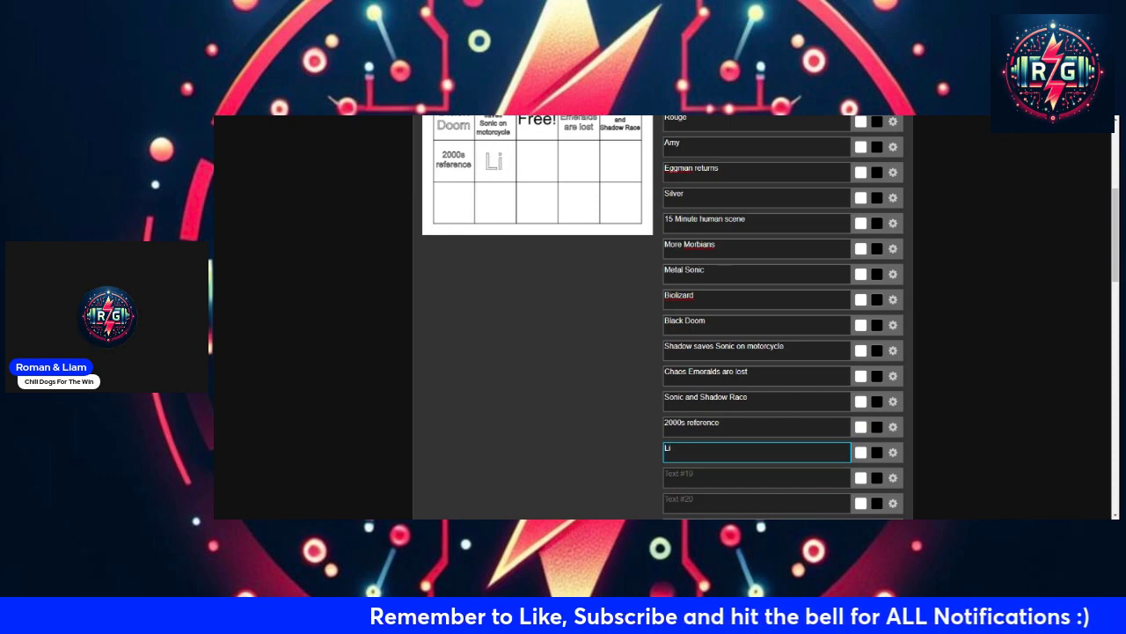
text(ve and)
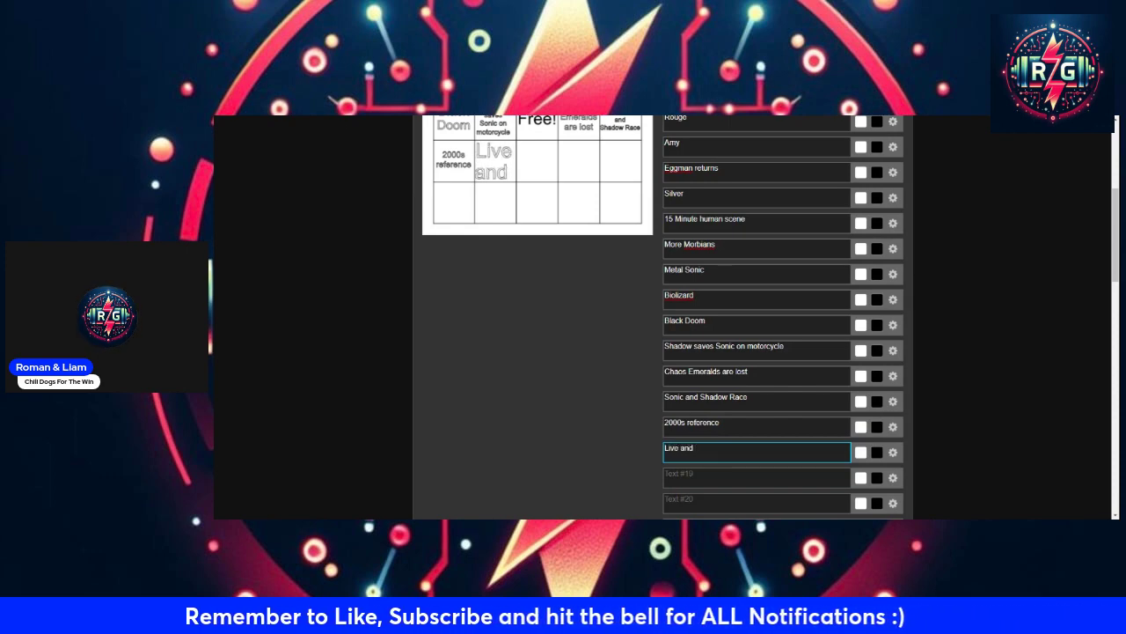
text( Ler)
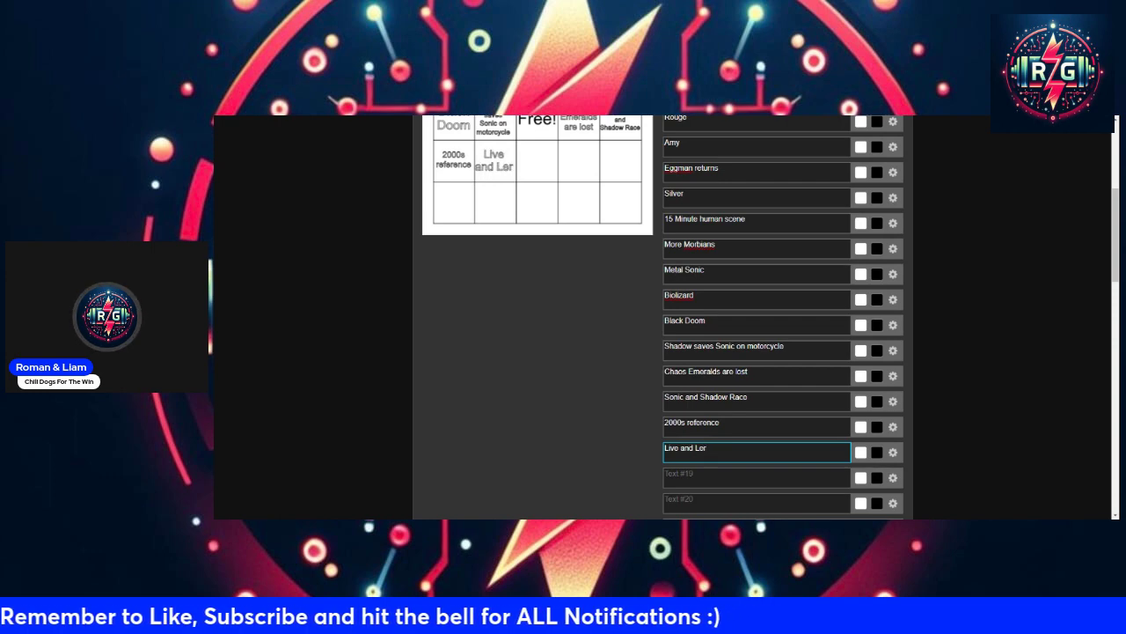
key(BackSpace)
text(arn)
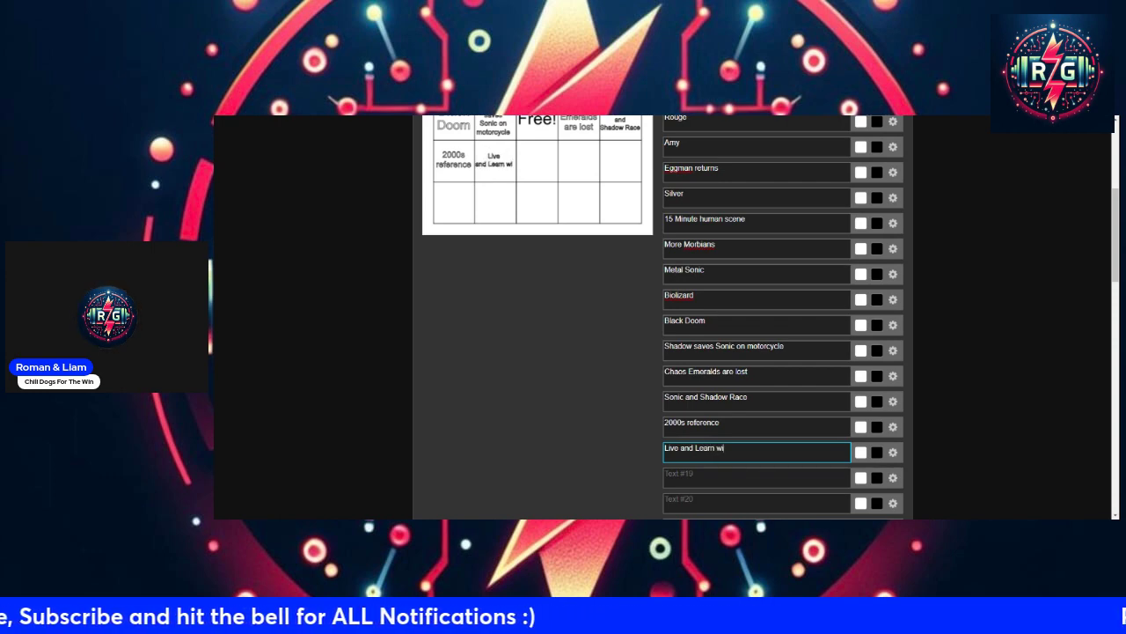
text( is in the)
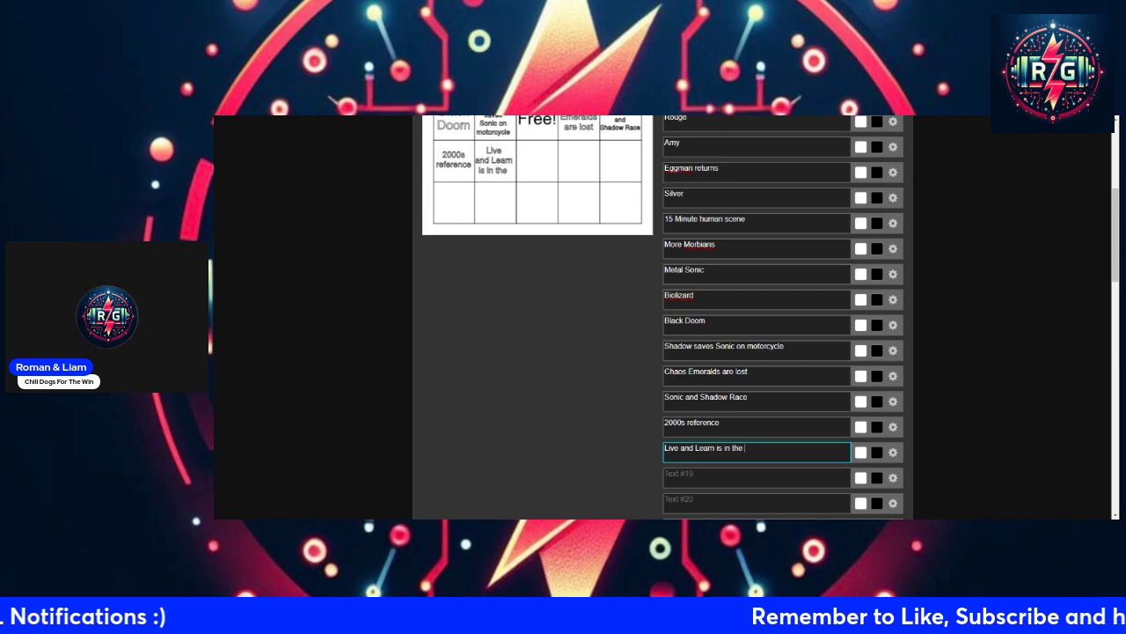
text( movie)
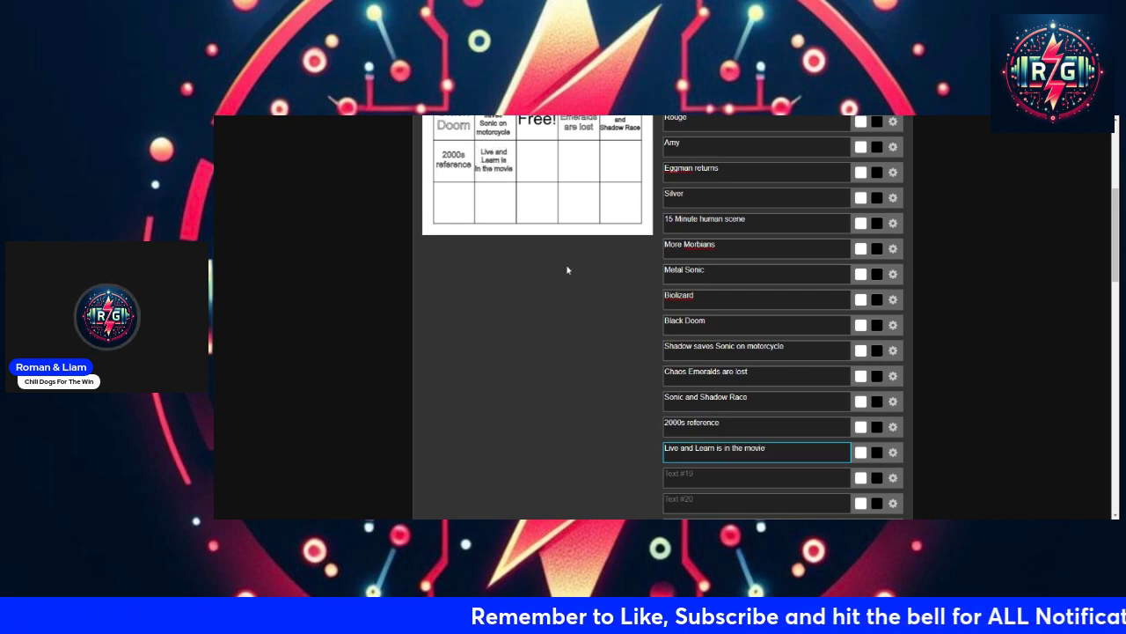
scroll(567, 270, up, 2)
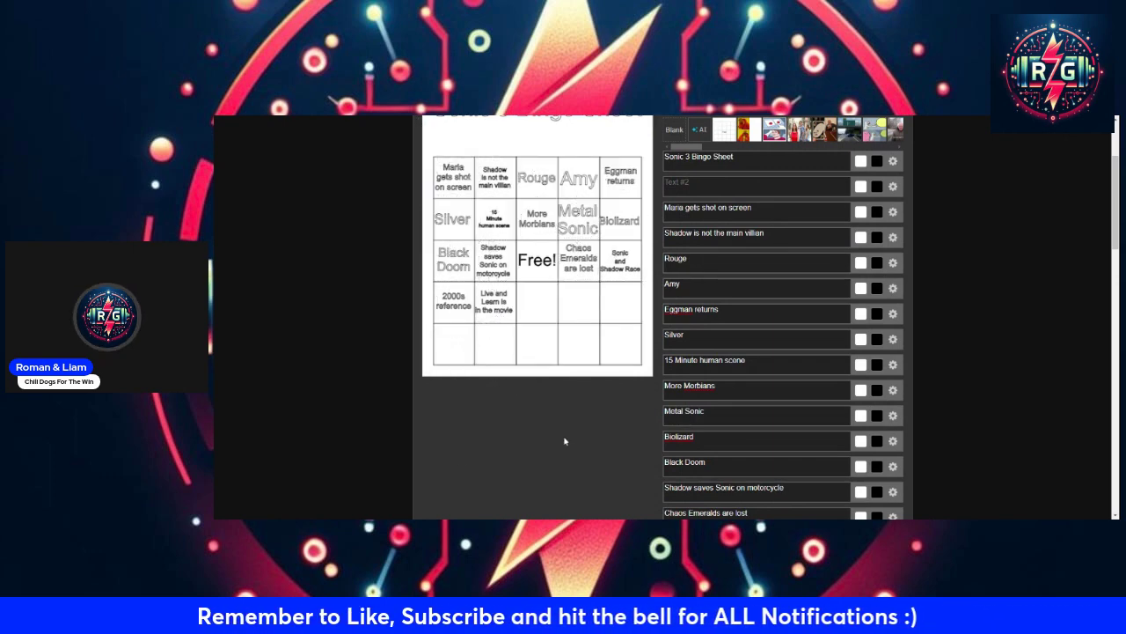
scroll(568, 415, down, 2)
key(Tab)
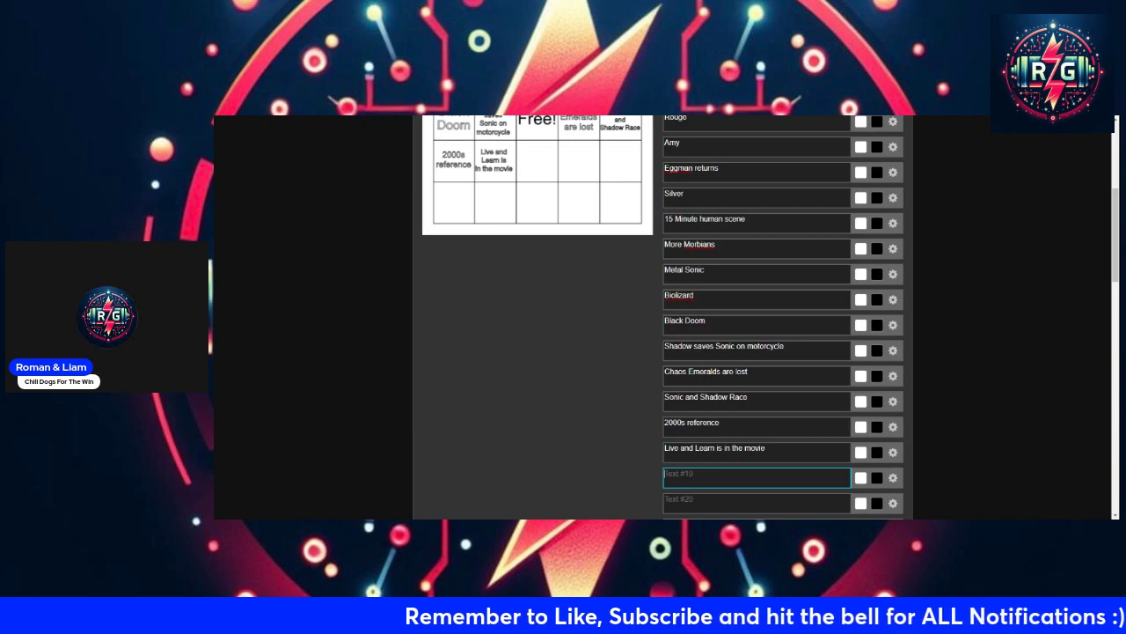
Change the text of the fourth row's first square to "Sonic 2006s reference"
click(757, 426)
key(BackSpace)
text(6)
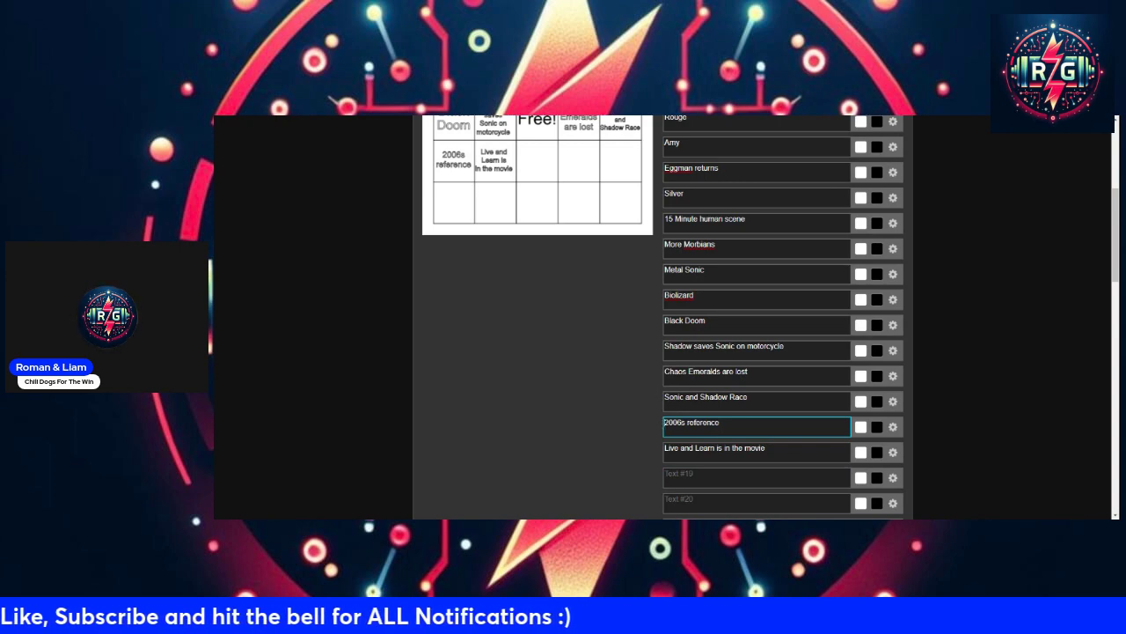
text(Sonic)
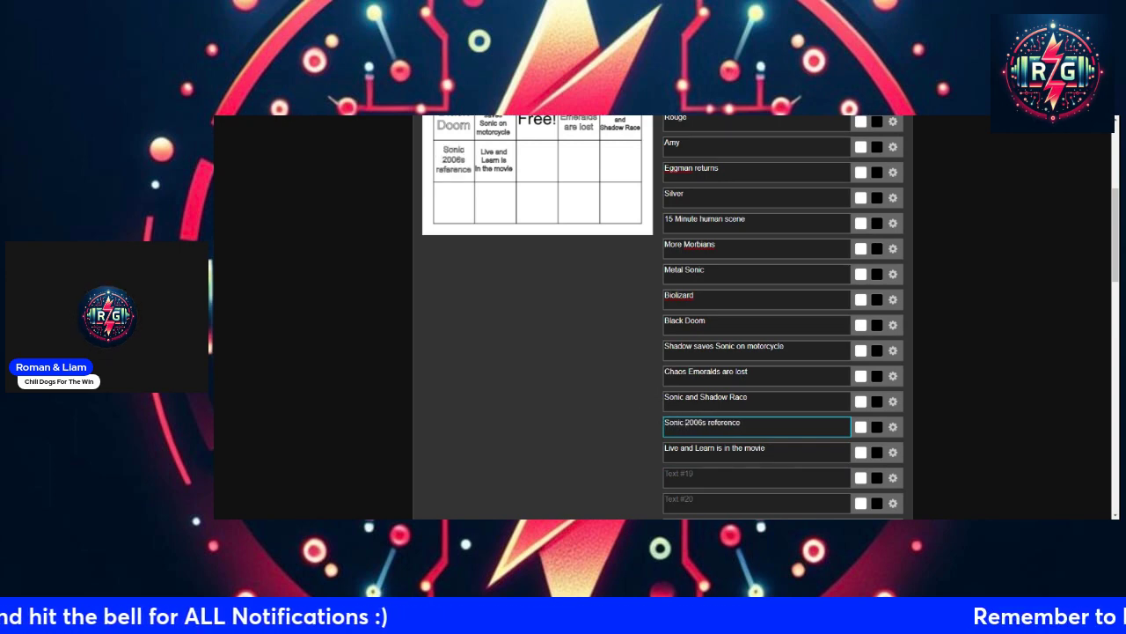
Fill the fourth row's middle square with "Eggman Announcement", correcting the spelling of the second word
click(710, 471)
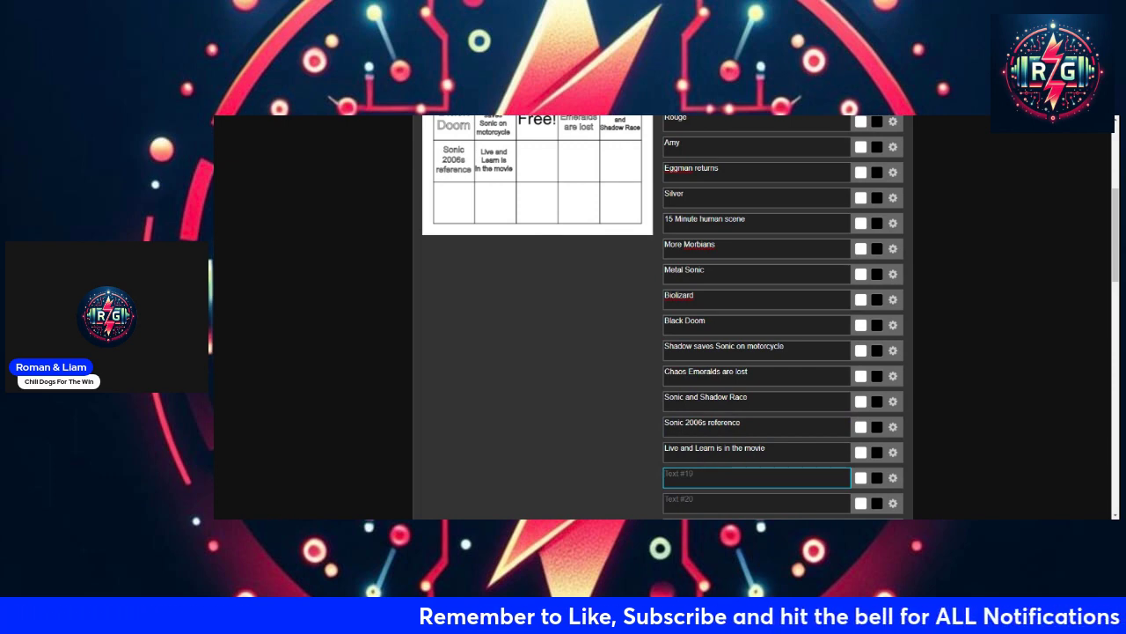
text(Egg)
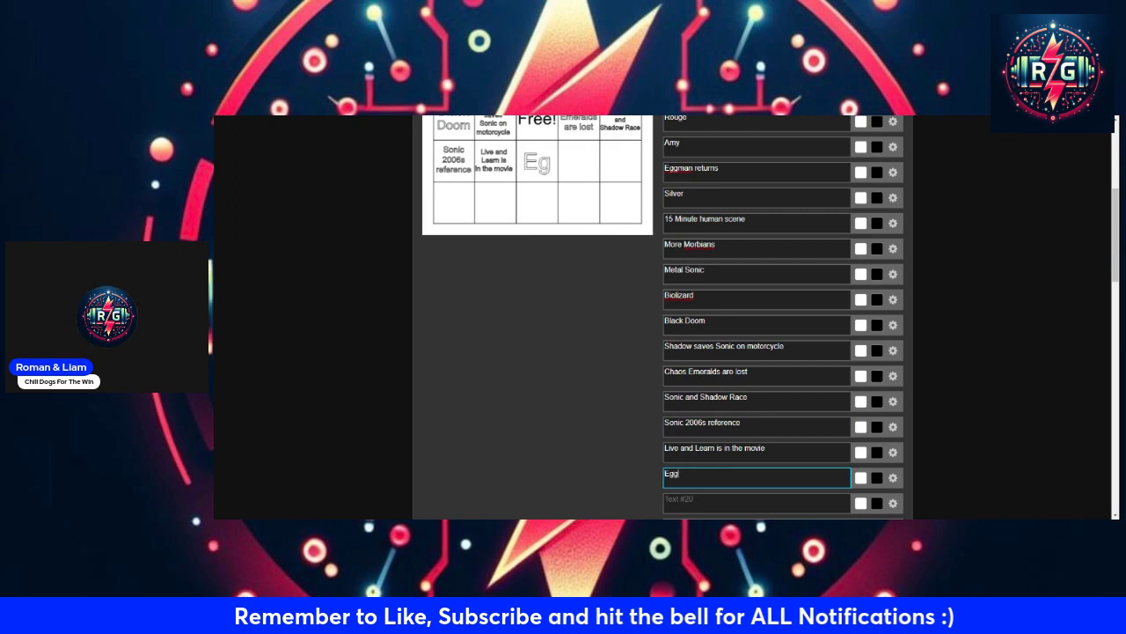
text(man Ann)
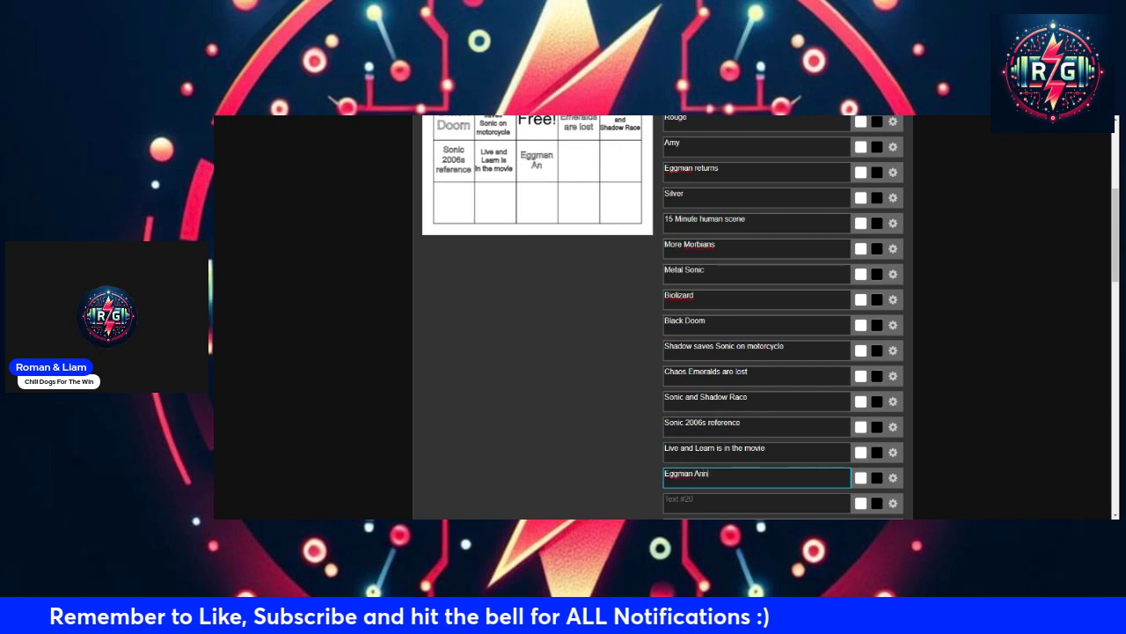
text(coument)
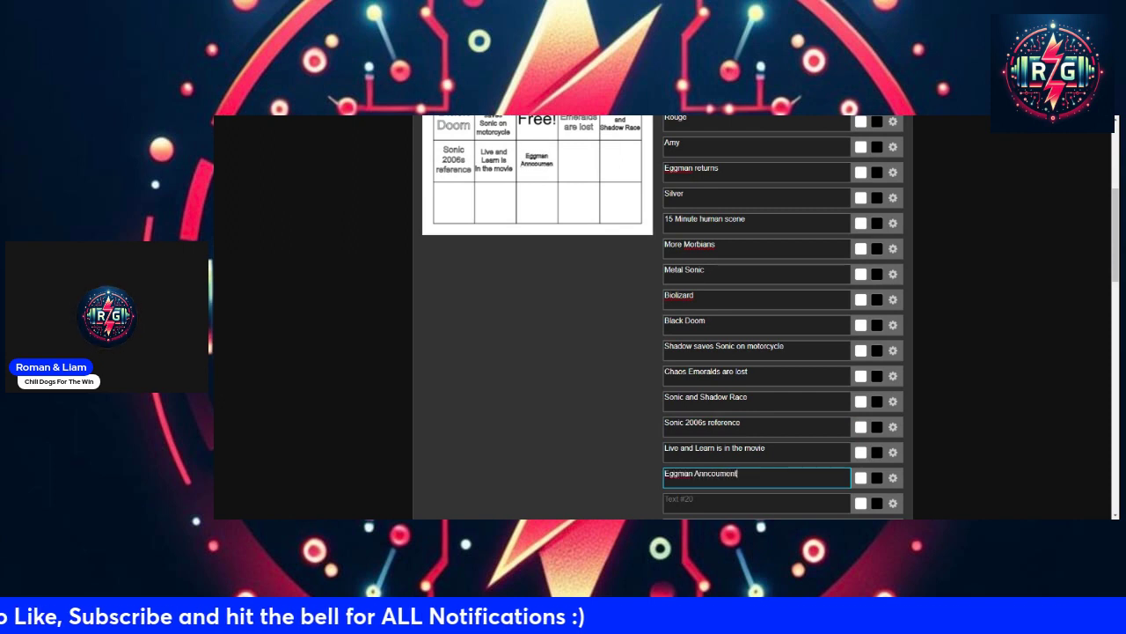
key(ctrl+shift+Left)
text(Annc)
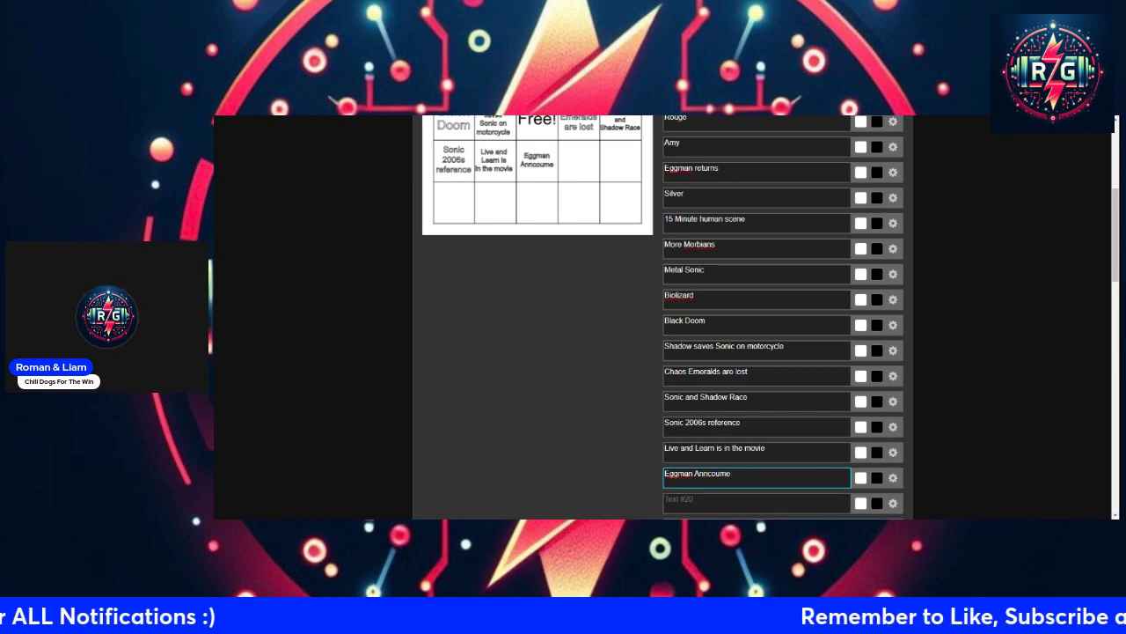
key(BackSpace)
key(BackSpace)
text(oucanment)
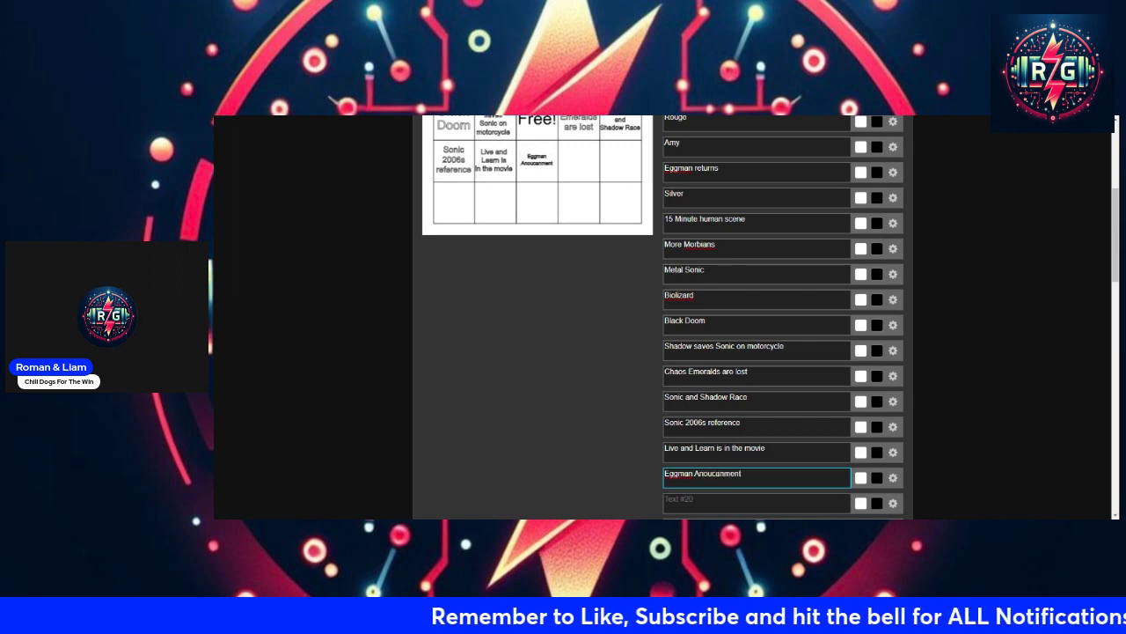
key(ctrl+shift+Left)
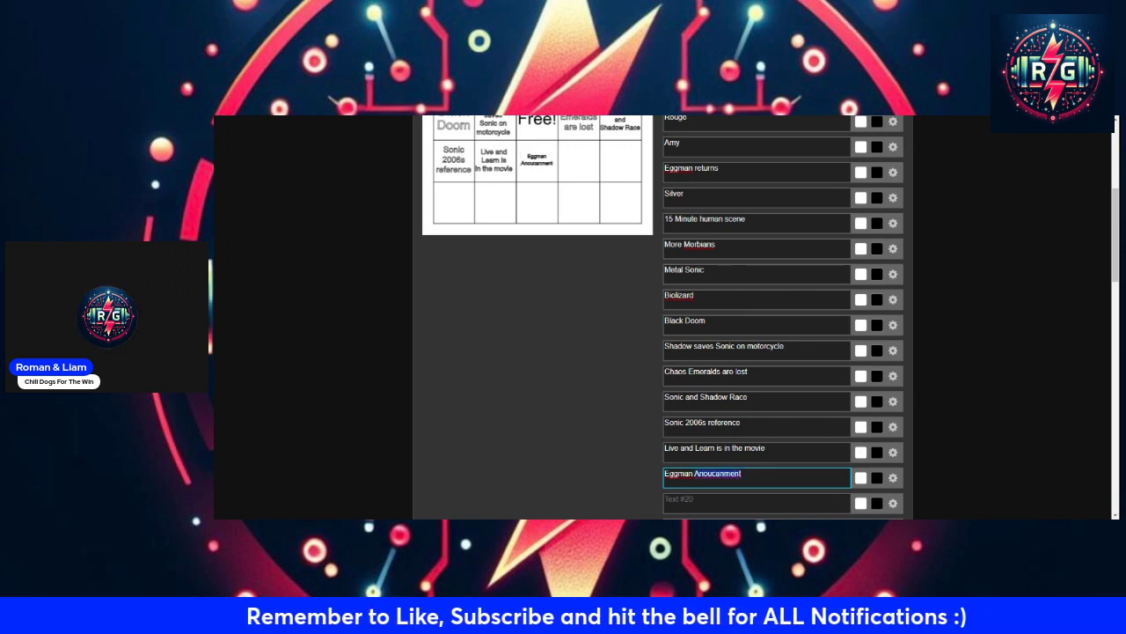
key(Right)
key(BackSpace)
key(BackSpace)
key(BackSpace)
key(BackSpace)
key(BackSpace)
key(BackSpace)
key(BackSpace)
key(BackSpace)
key(BackSpace)
text(niounce)
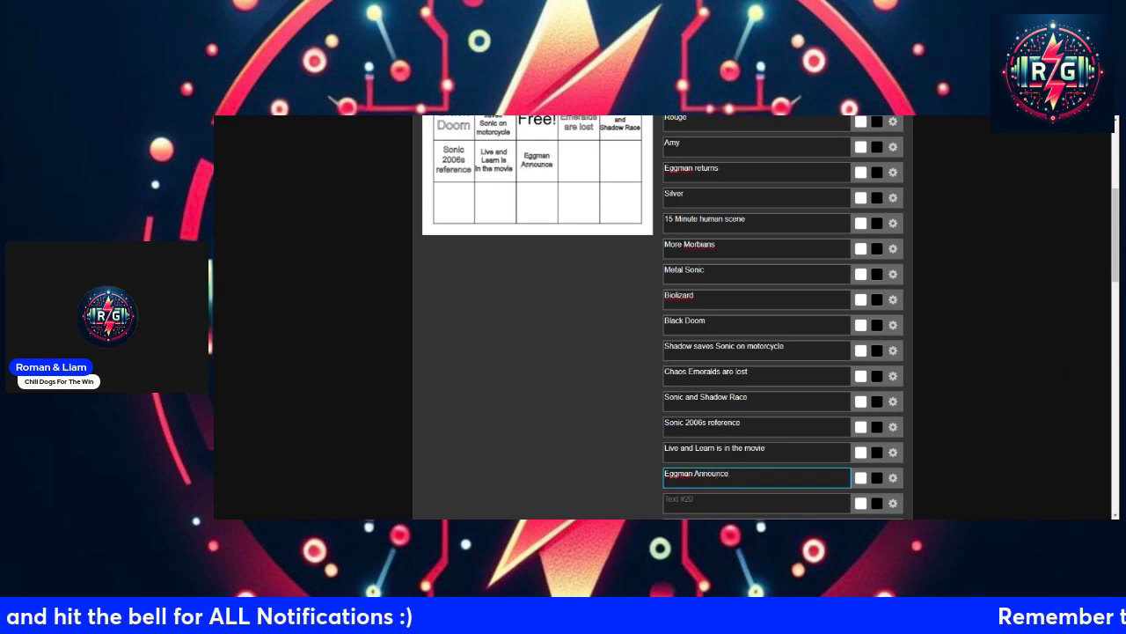
text(ment)
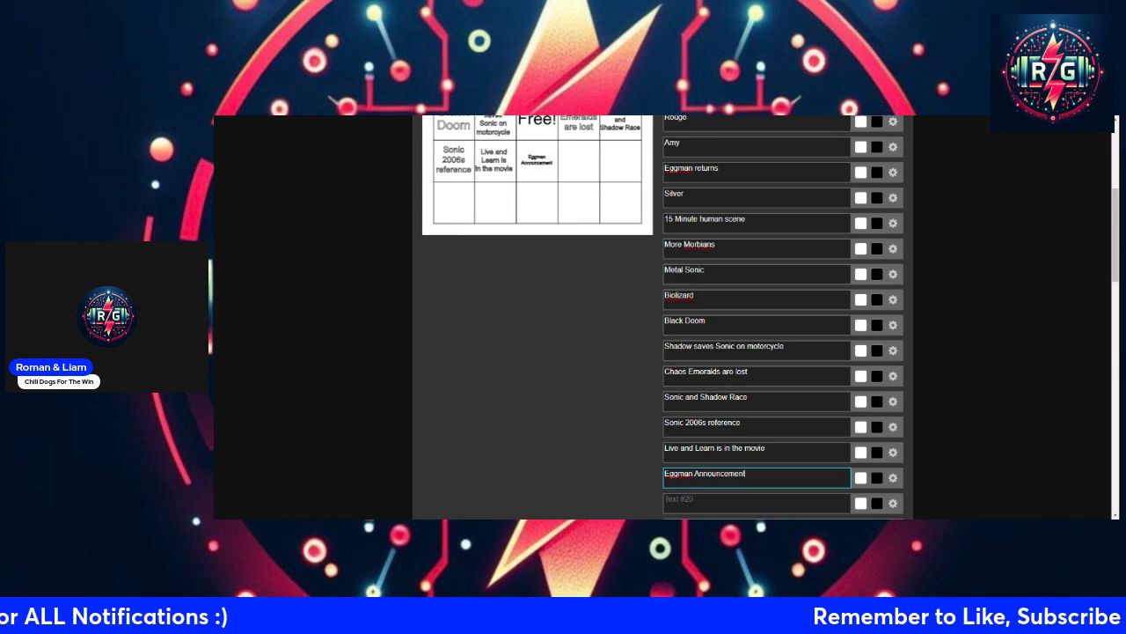
Fill the fourth square of the fourth row with "Shadow Show/Movie" and review it on the bingo sheet
scroll(607, 330, down, 1)
key(Tab)
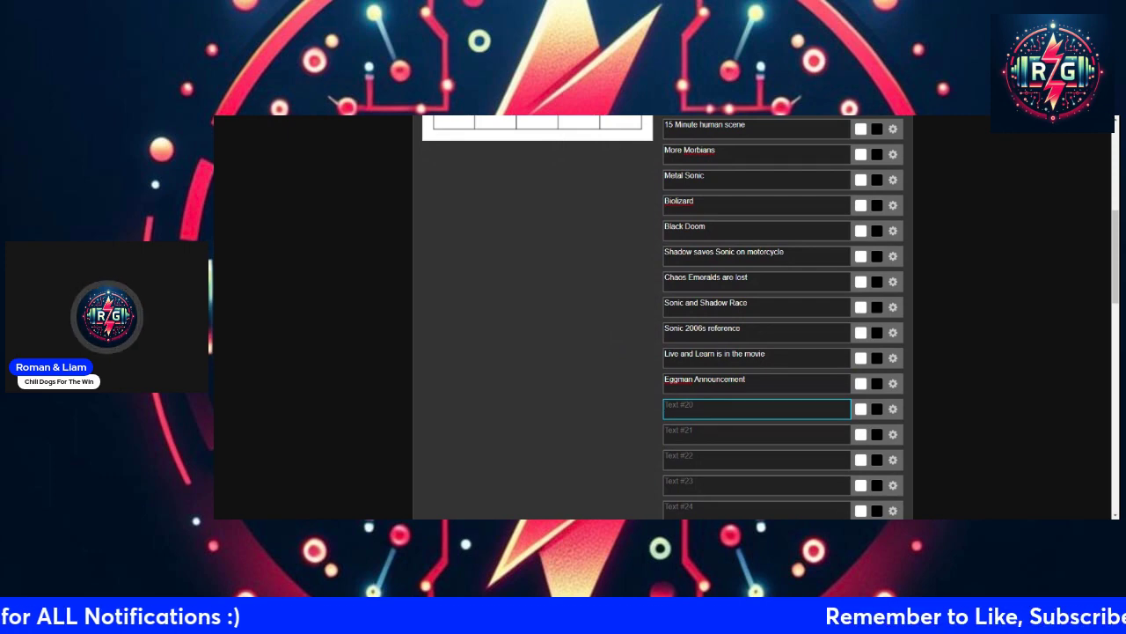
text(Shadow Show)
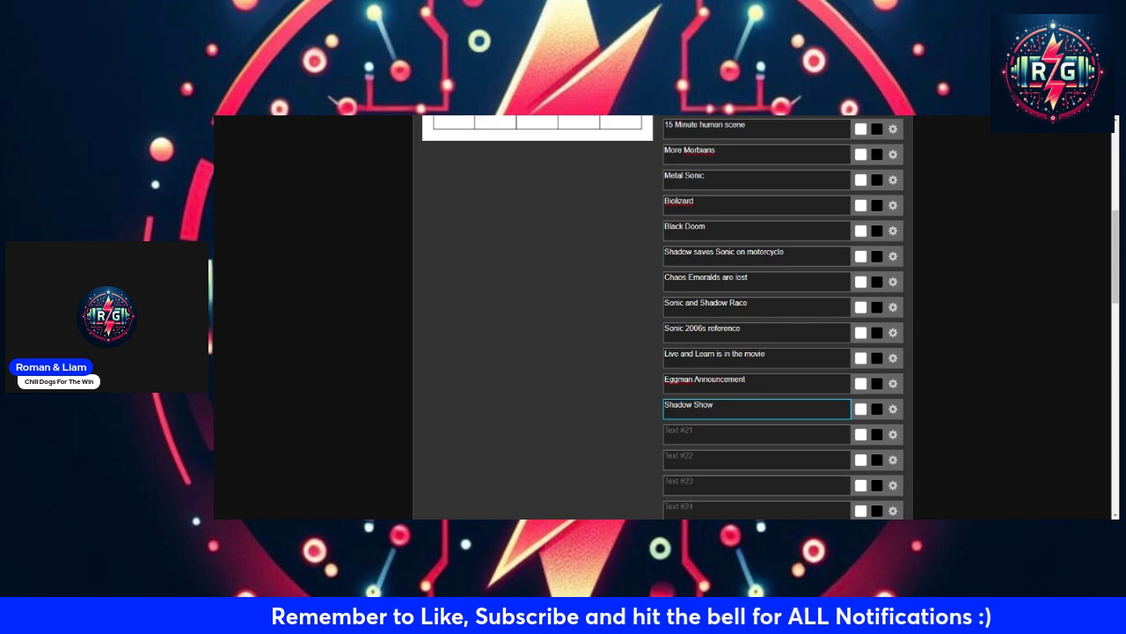
text(/Movie)
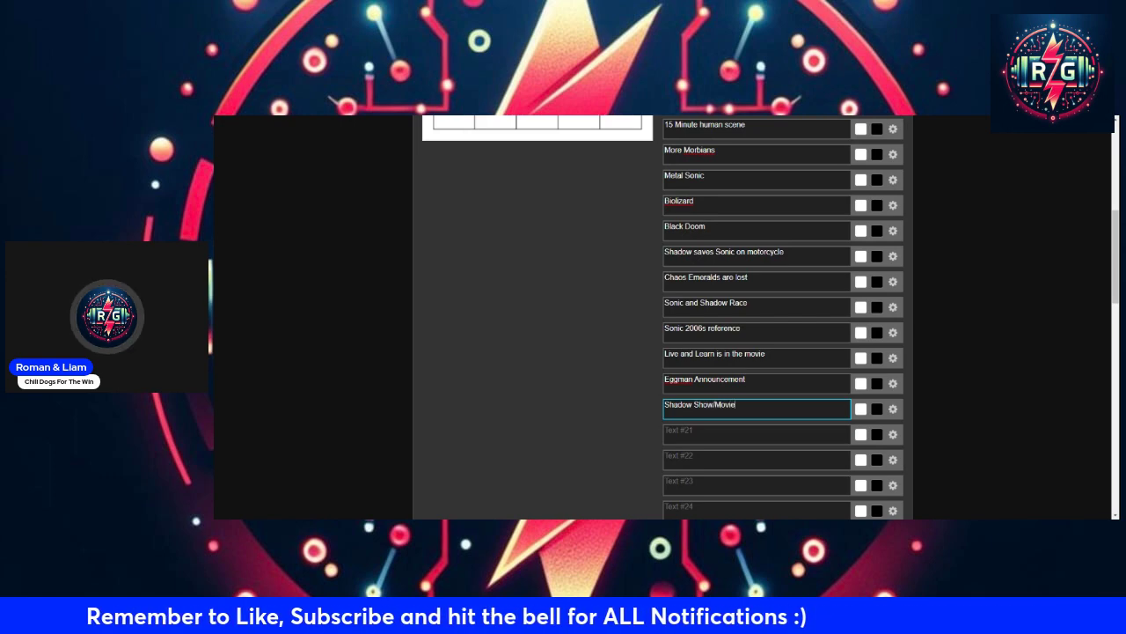
scroll(610, 428, up, 3)
scroll(586, 461, down, 1)
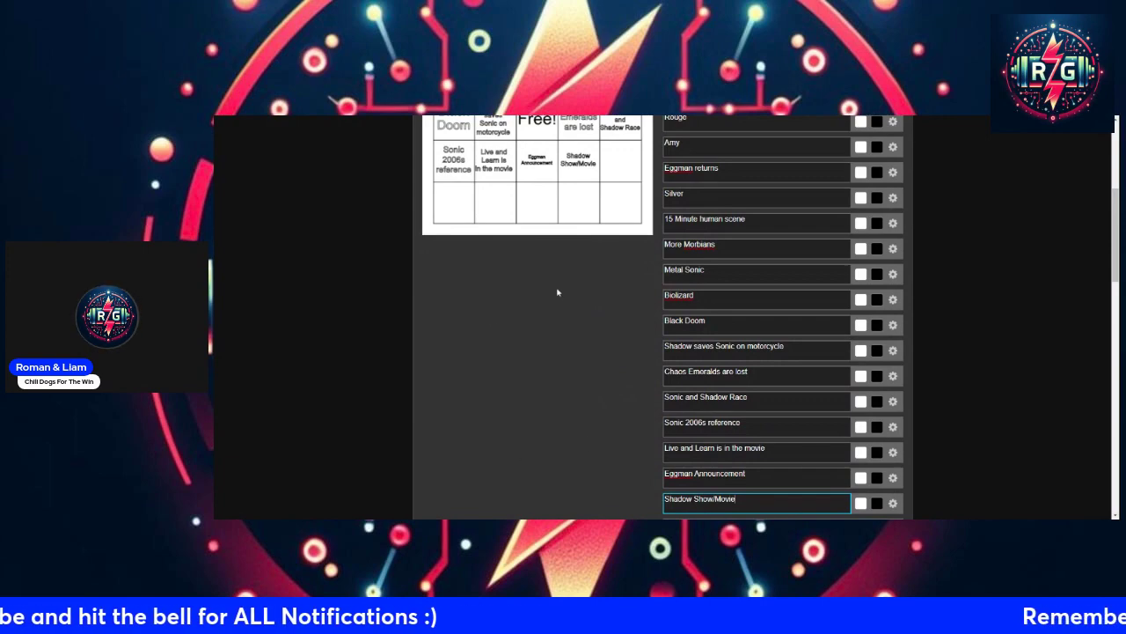
Fill the last square of the fourth row with "More Planets"
scroll(768, 354, up, 1)
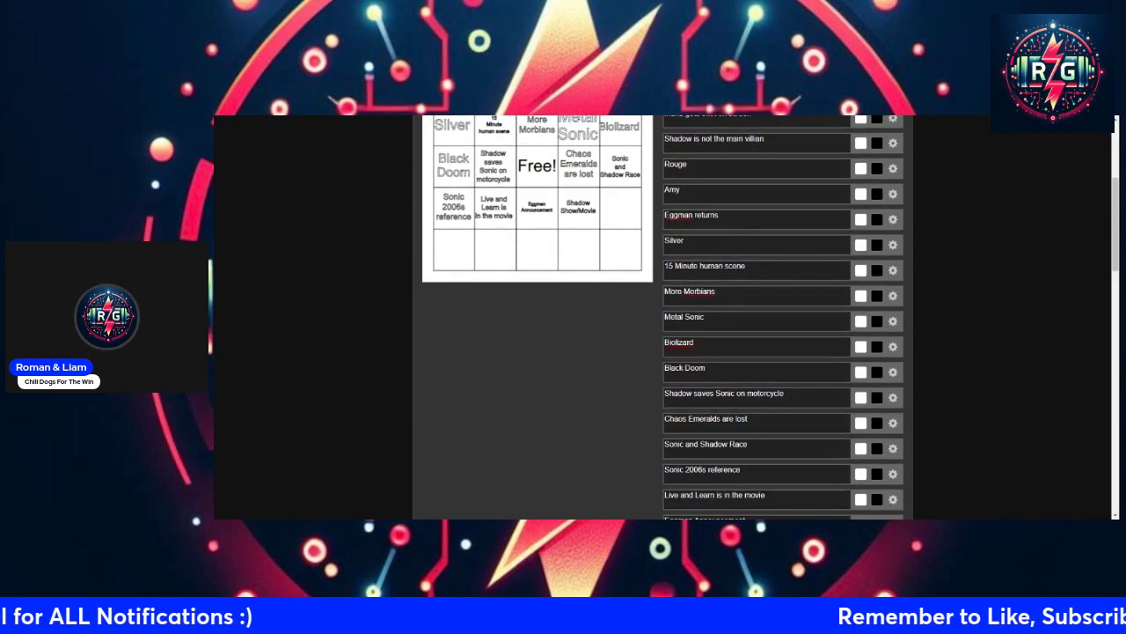
scroll(734, 390, down, 3)
key(Tab)
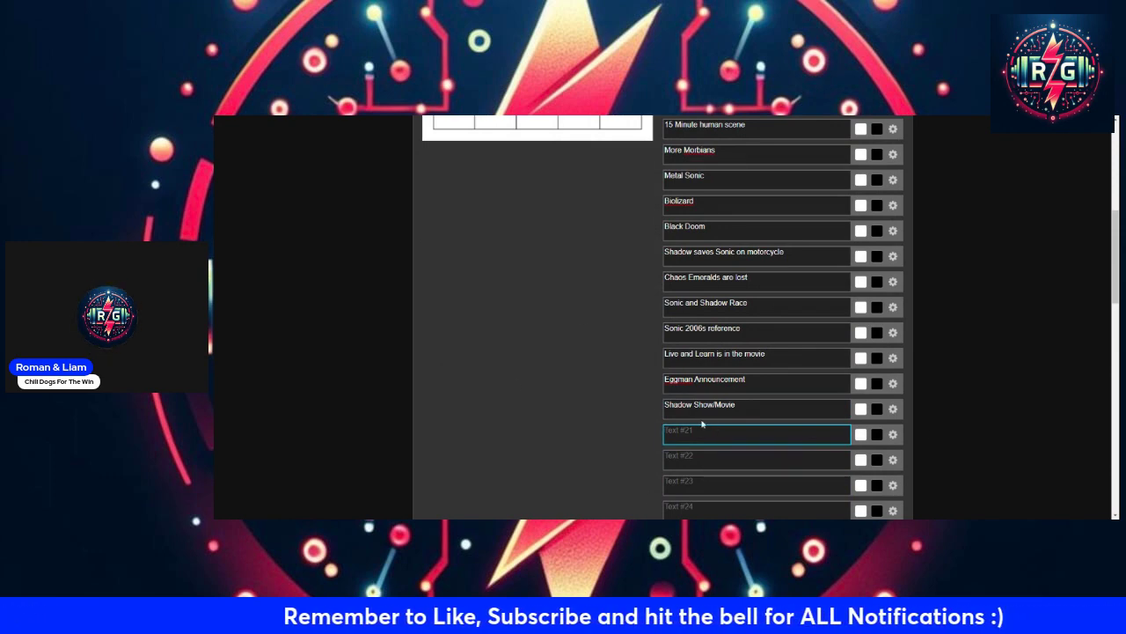
text(More Pla)
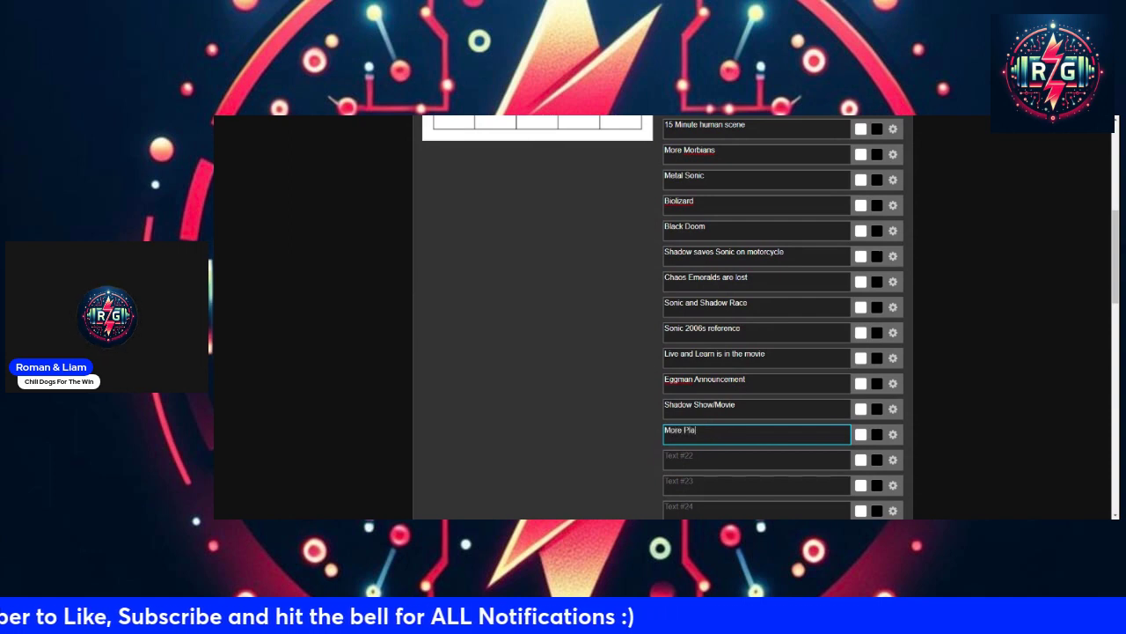
text(nets)
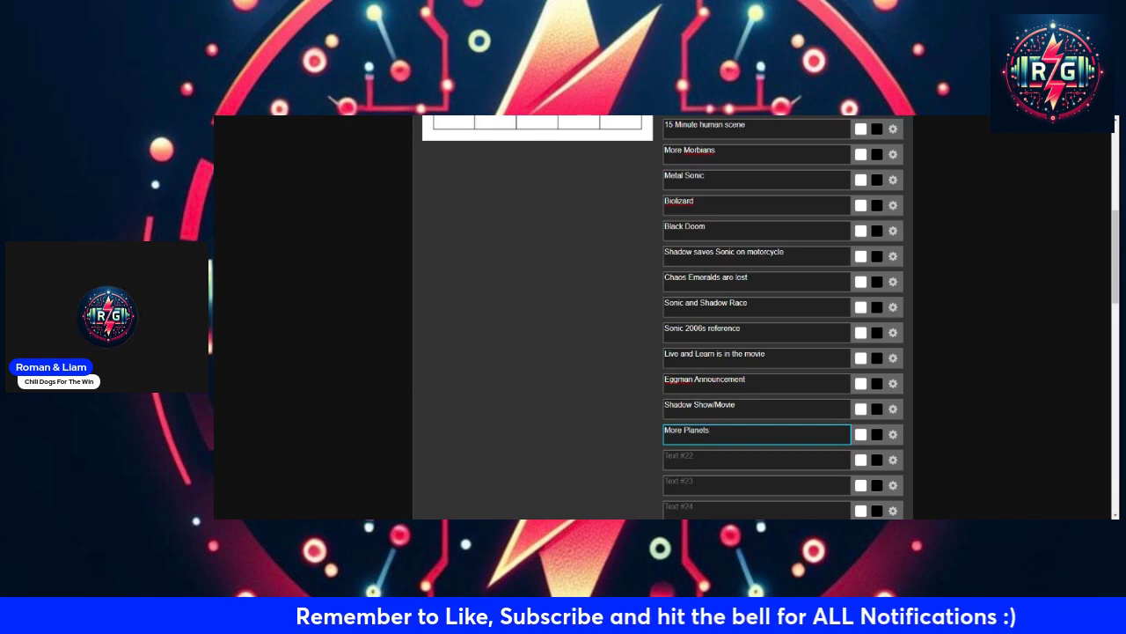
Fill the fifth row's first square with "Sonic betrays friends"
key(Tab)
scroll(713, 337, down, 2)
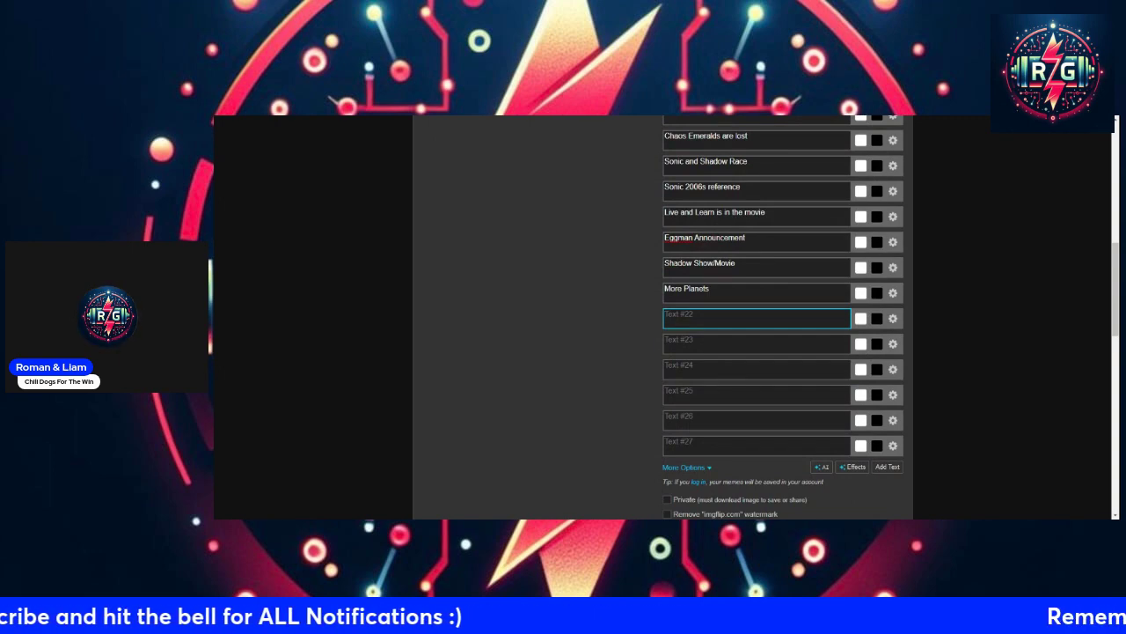
scroll(711, 402, up, 3)
scroll(648, 360, down, 2)
scroll(602, 352, up, 1)
scroll(651, 466, down, 3)
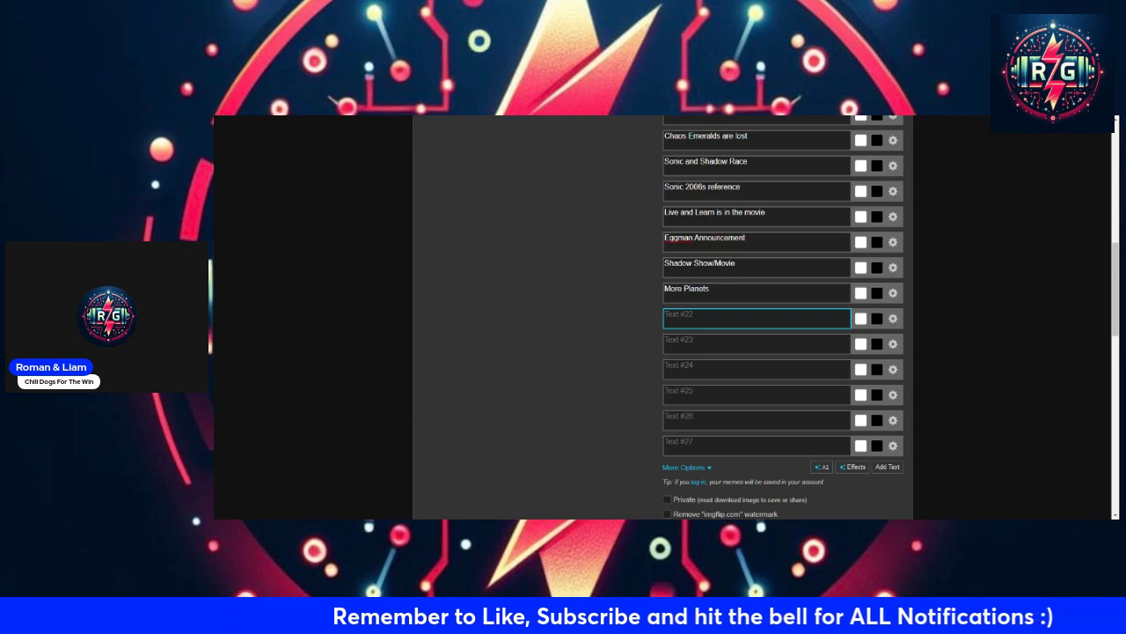
text(So)
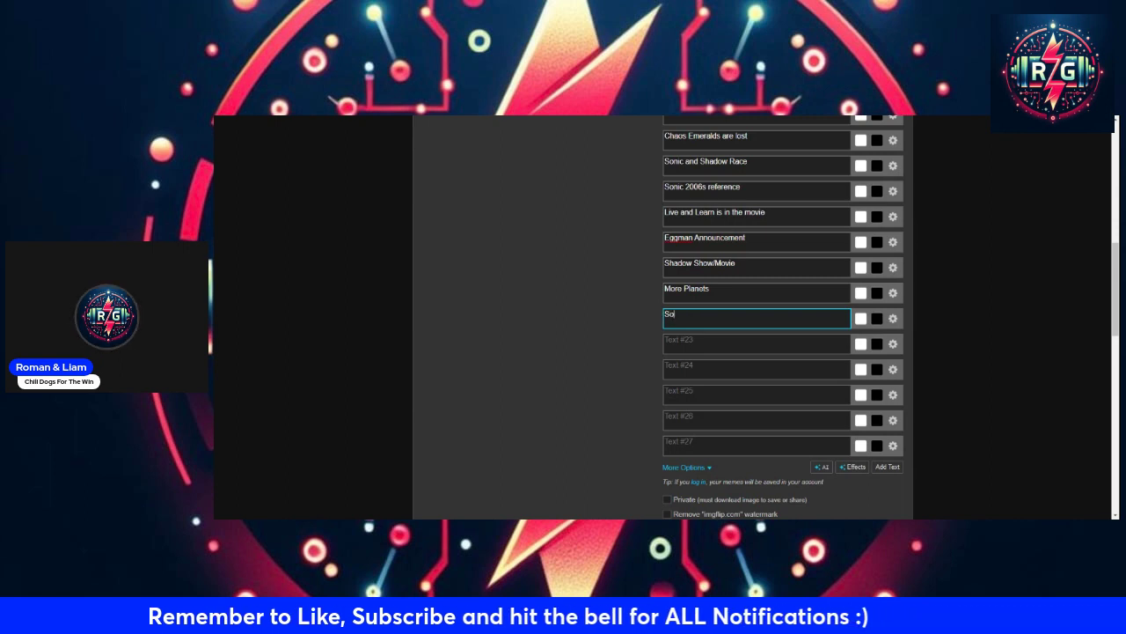
text(nic bel)
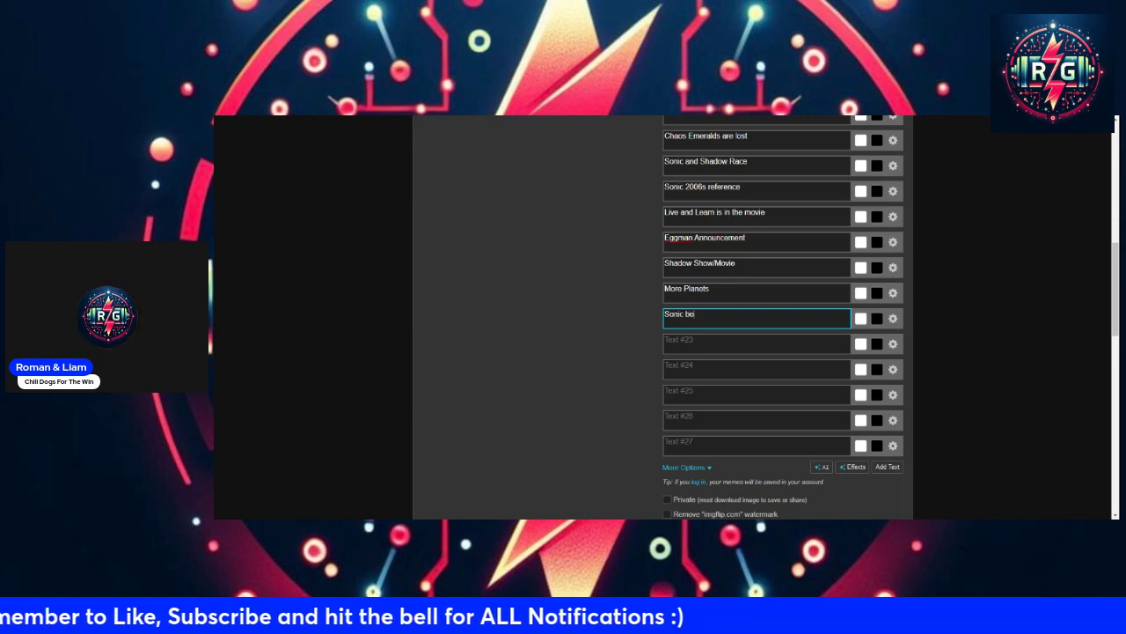
text(rai)
text(s friends)
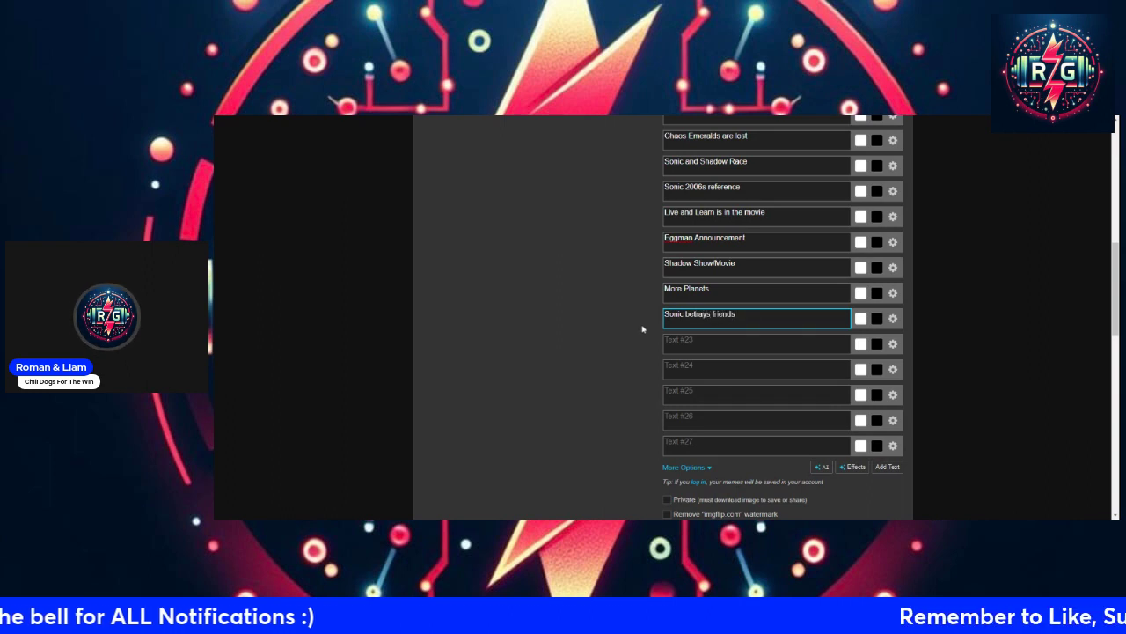
Fill the second square of the fifth row with "Crush 40", leaving out any further wording
click(809, 352)
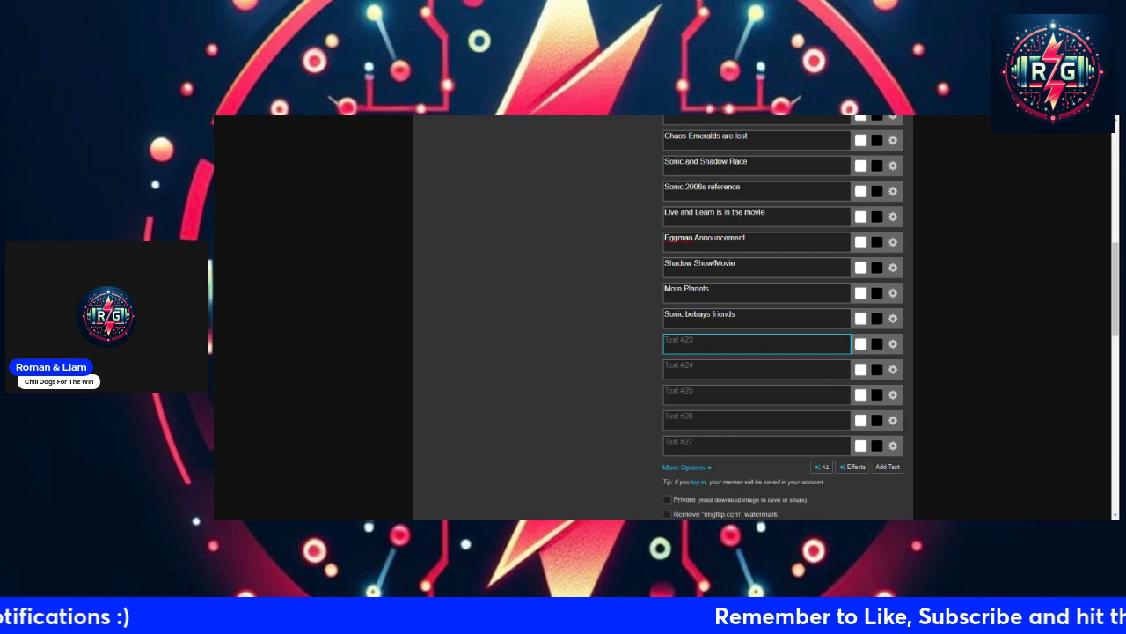
text(Crush)
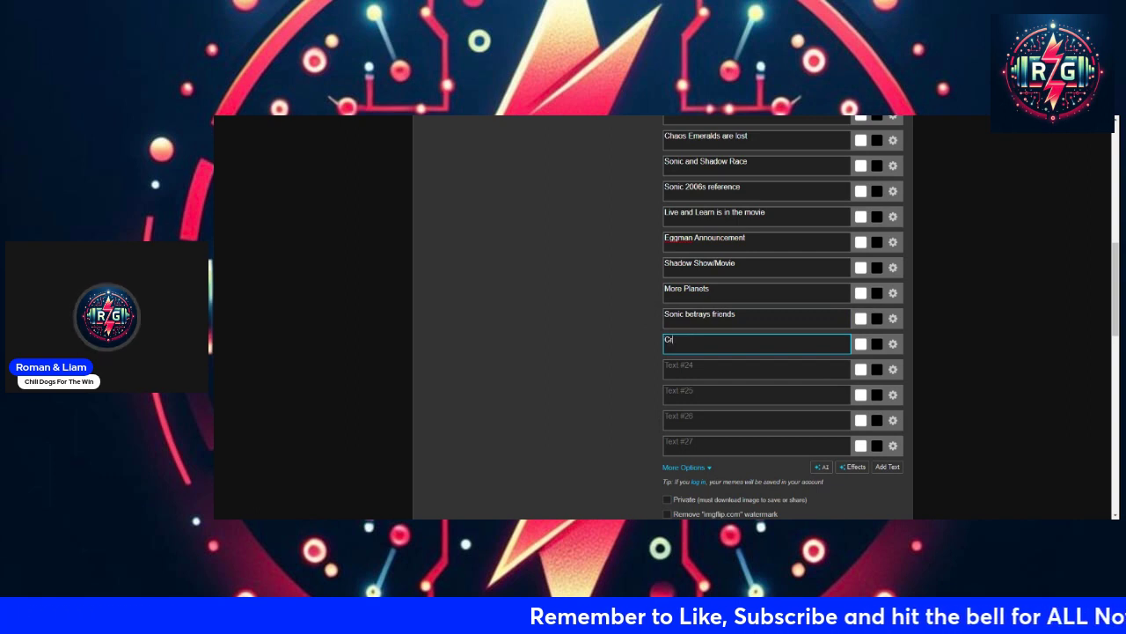
key(BackSpace)
key(BackSpace)
text(ush 40)
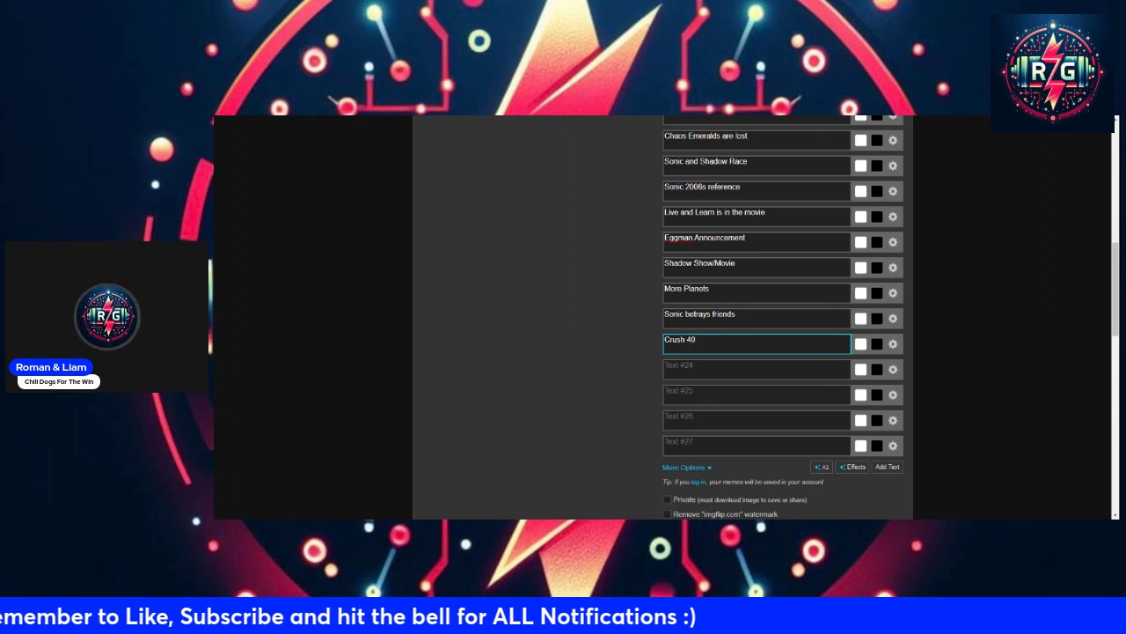
text( in th)
key(BackSpace)
key(BackSpace)
key(BackSpace)
key(BackSpace)
Fill the fifth row's middle square with "Team Chaotix"
click(778, 394)
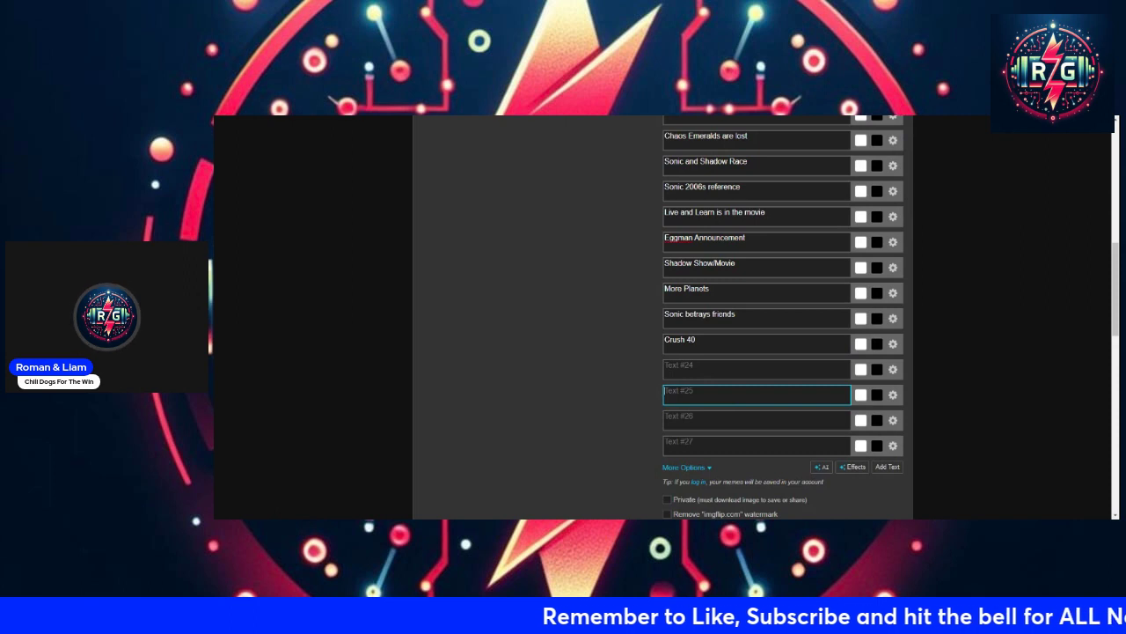
click(709, 368)
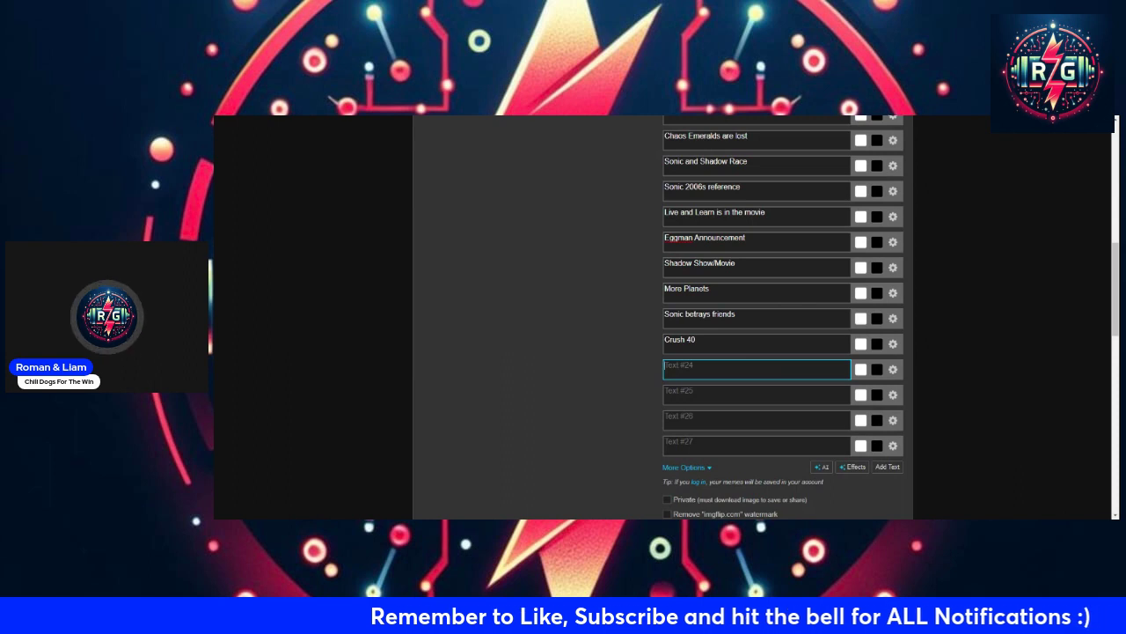
text(Team )
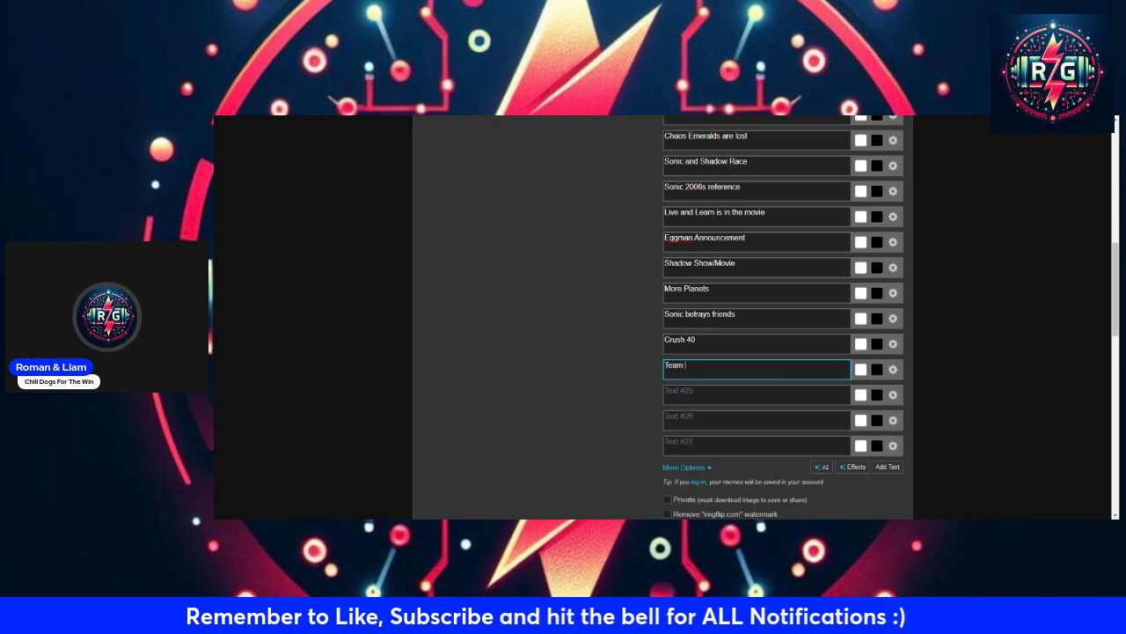
text(Chao)
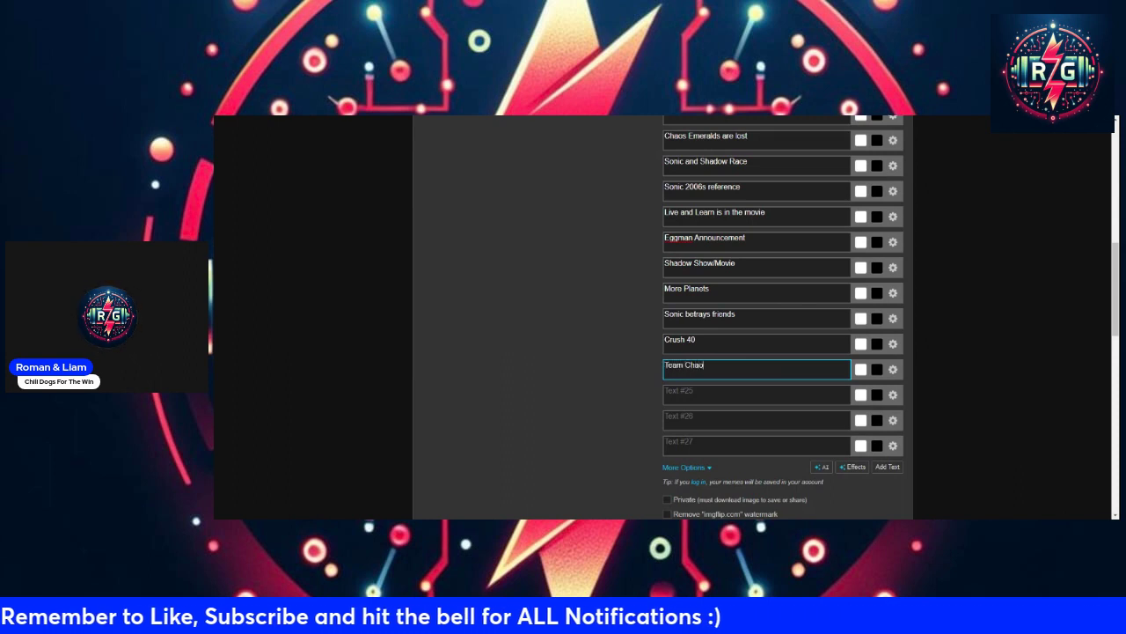
text(tix)
scroll(780, 390, up, 10)
scroll(569, 441, down, 10)
Fill the fourth square of the fifth row with "Hyper Sonic" and check it on the bingo sheet
click(693, 391)
scroll(573, 401, up, 10)
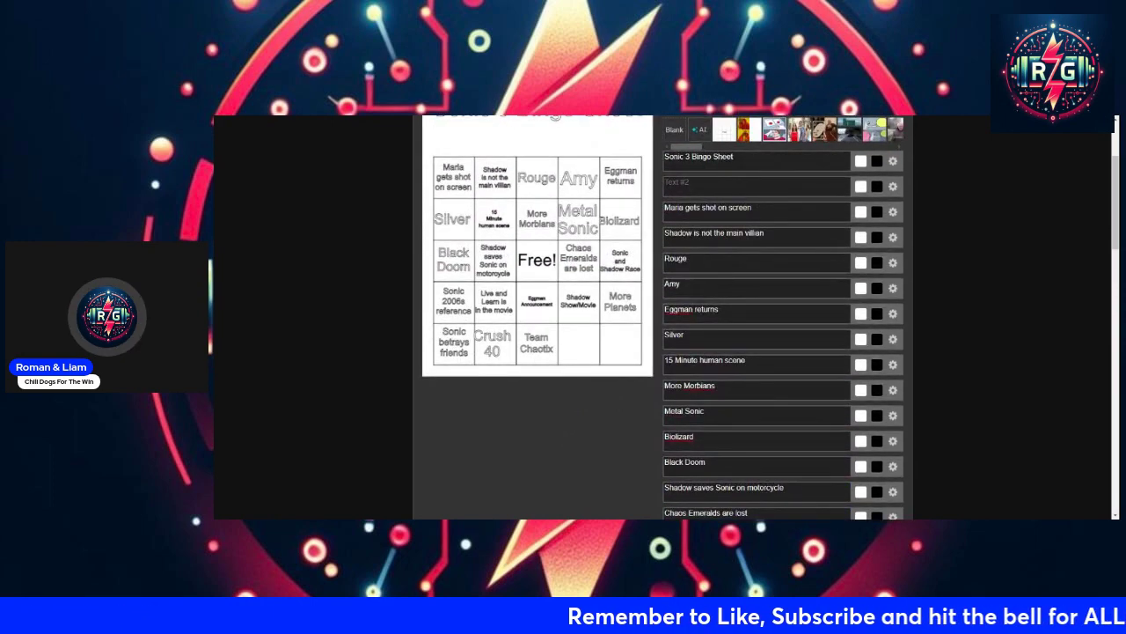
scroll(1034, 247, up, 2)
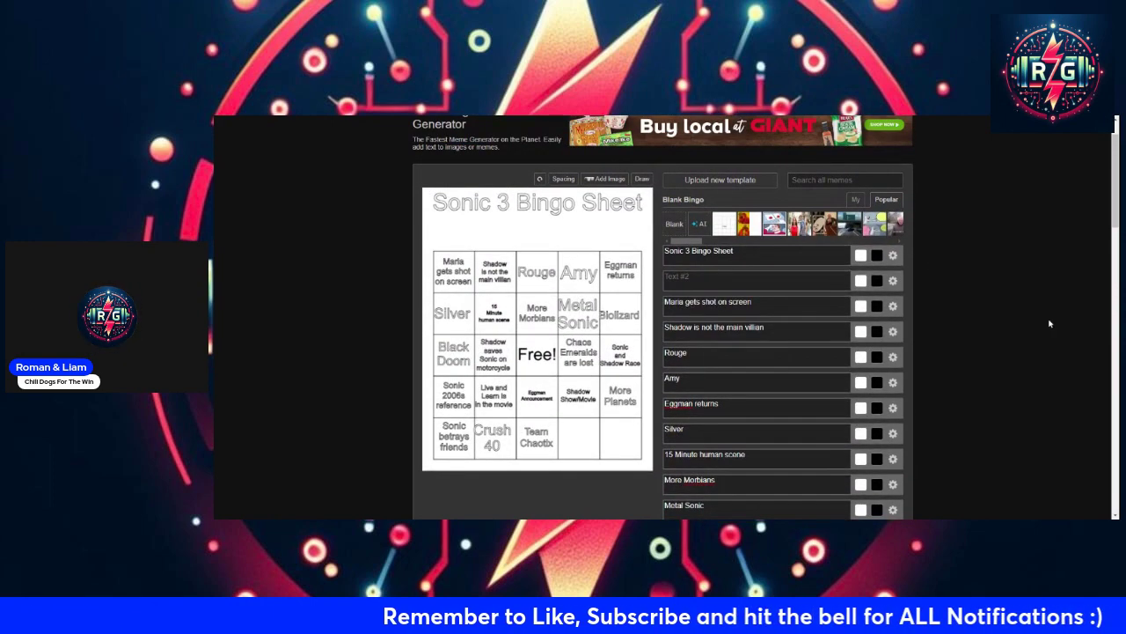
scroll(1036, 328, down, 10)
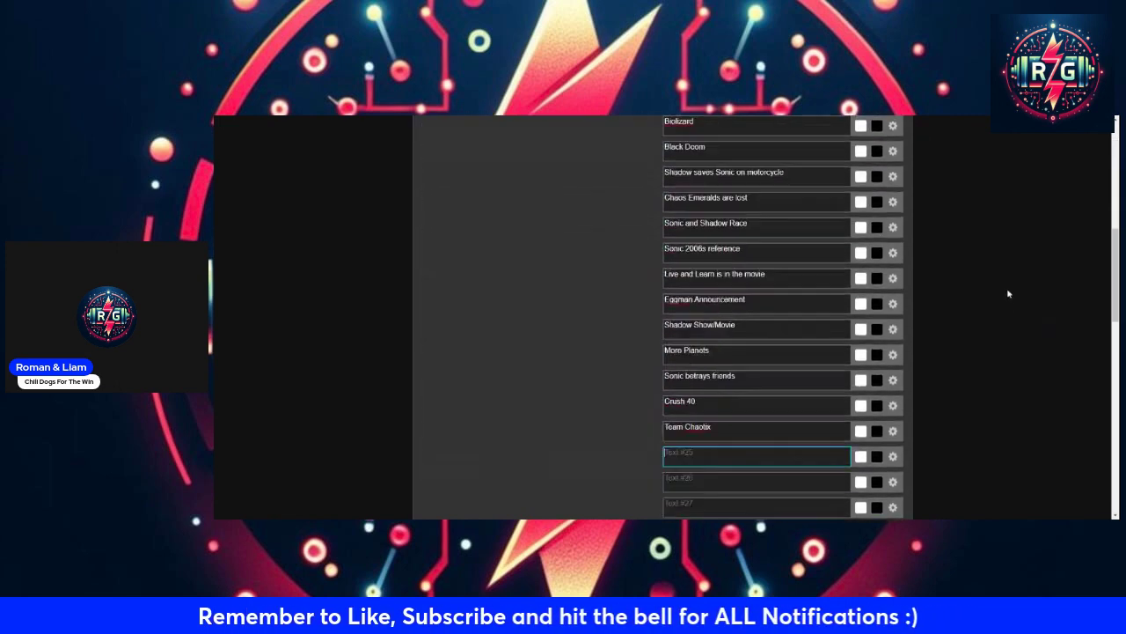
scroll(1006, 313, up, 5)
scroll(1000, 312, down, 6)
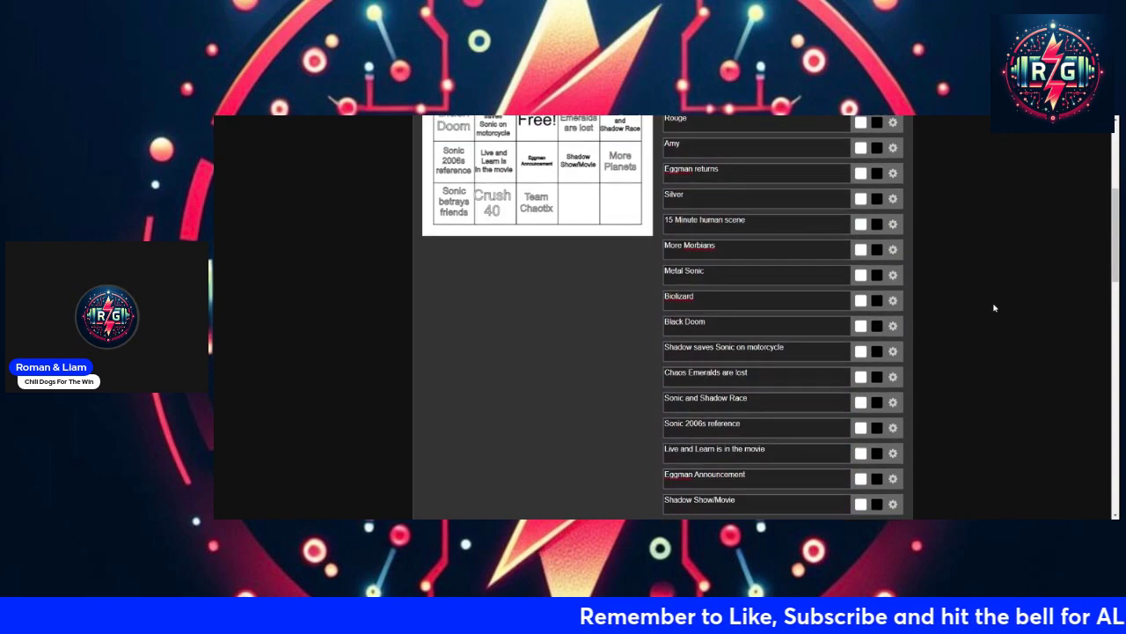
scroll(626, 305, up, 3)
scroll(536, 352, down, 6)
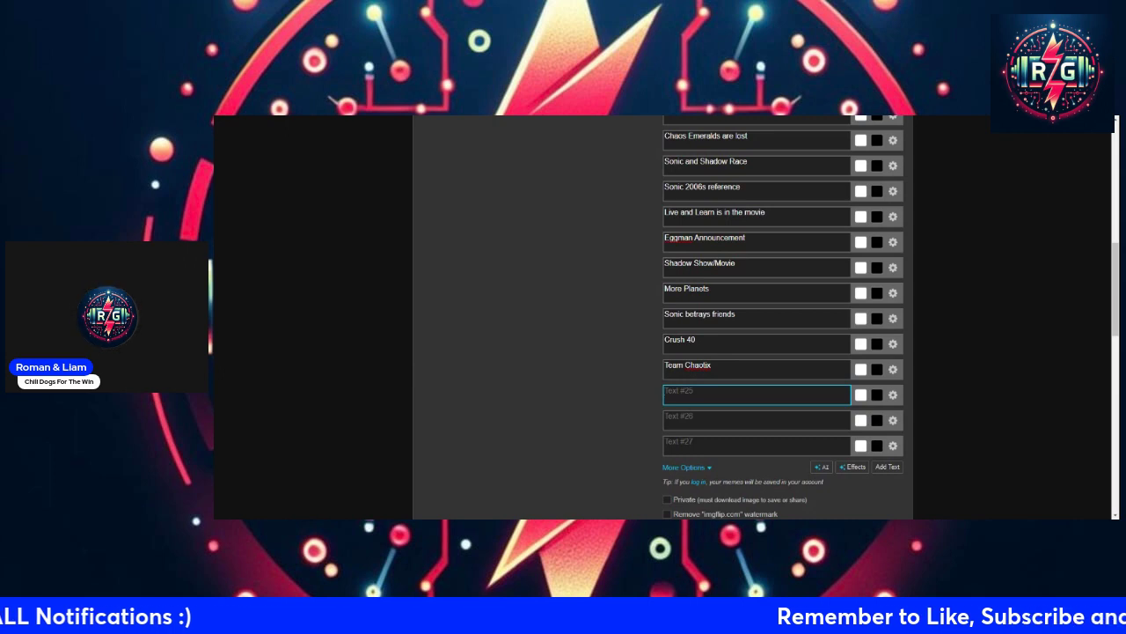
text(Hyper Sonic)
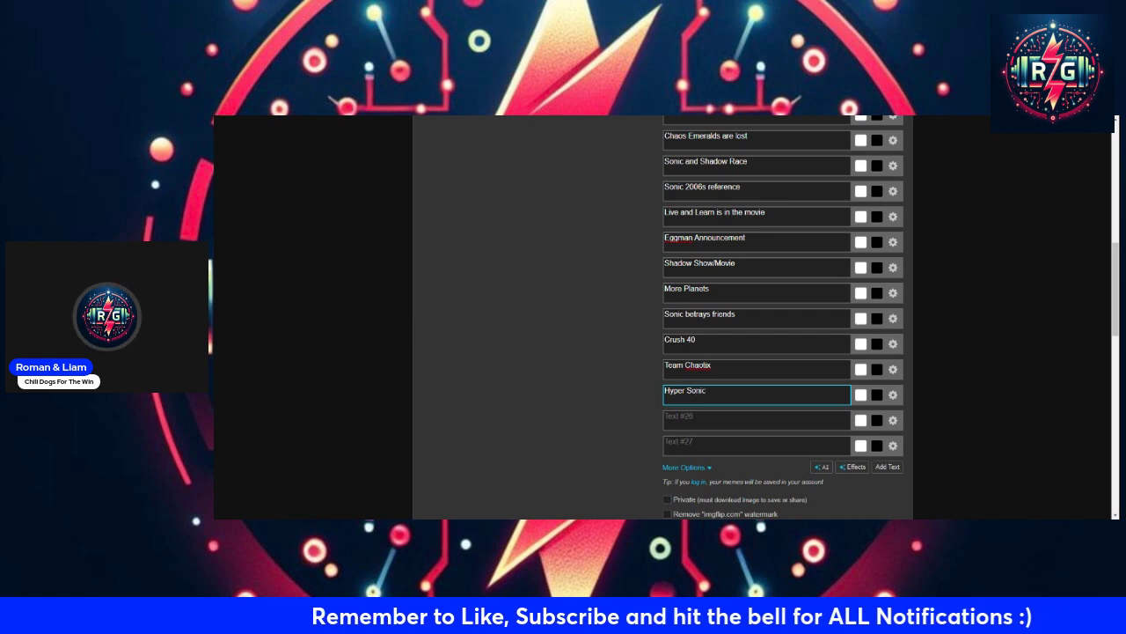
scroll(584, 255, up, 4)
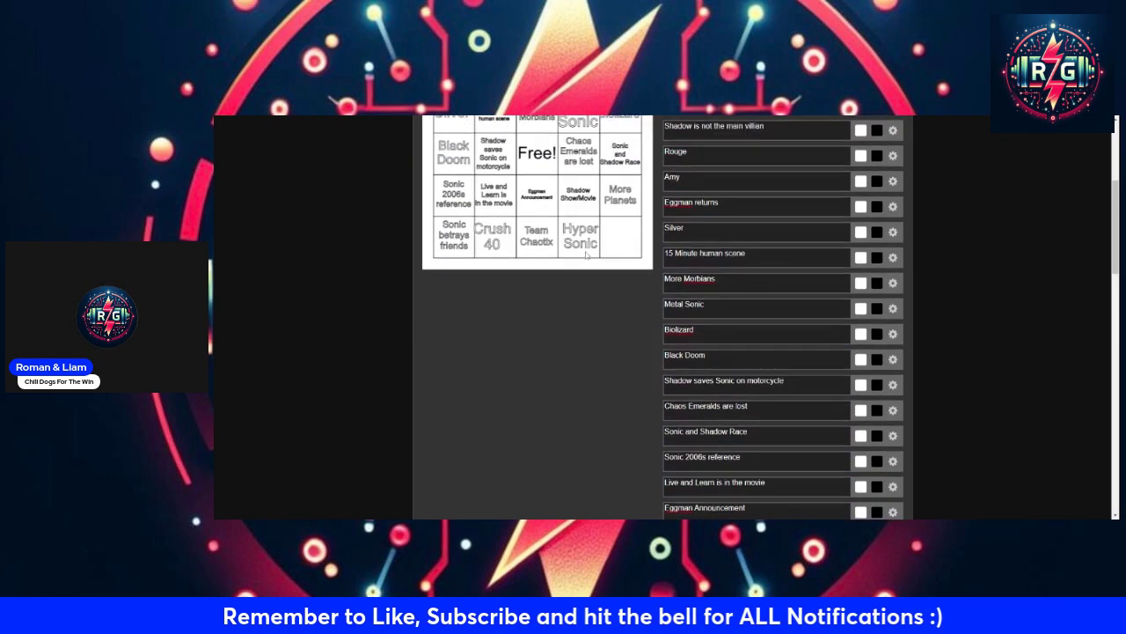
scroll(583, 316, down, 1)
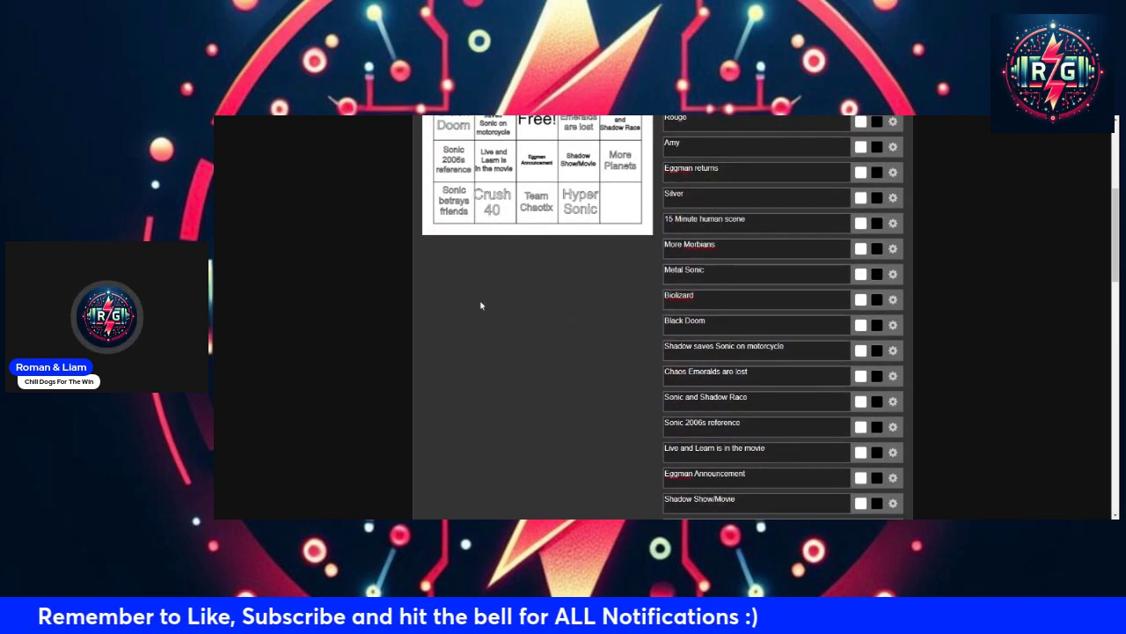
scroll(513, 302, up, 1)
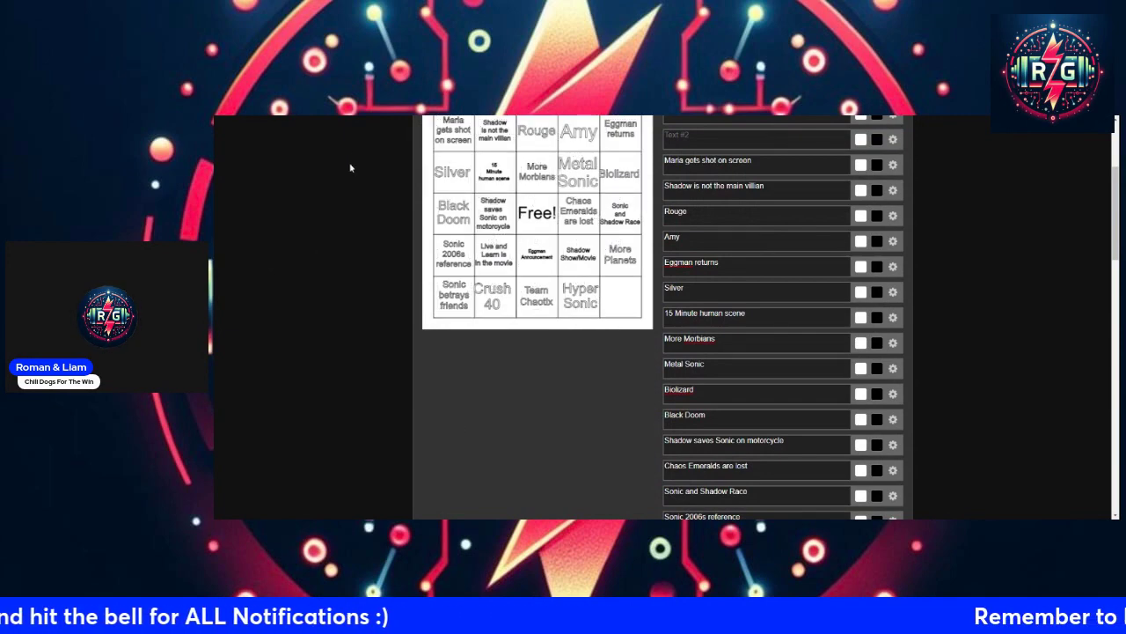
Fill the fifth row's last square with "One of the main trio dies"
scroll(350, 168, down, 8)
key(Tab)
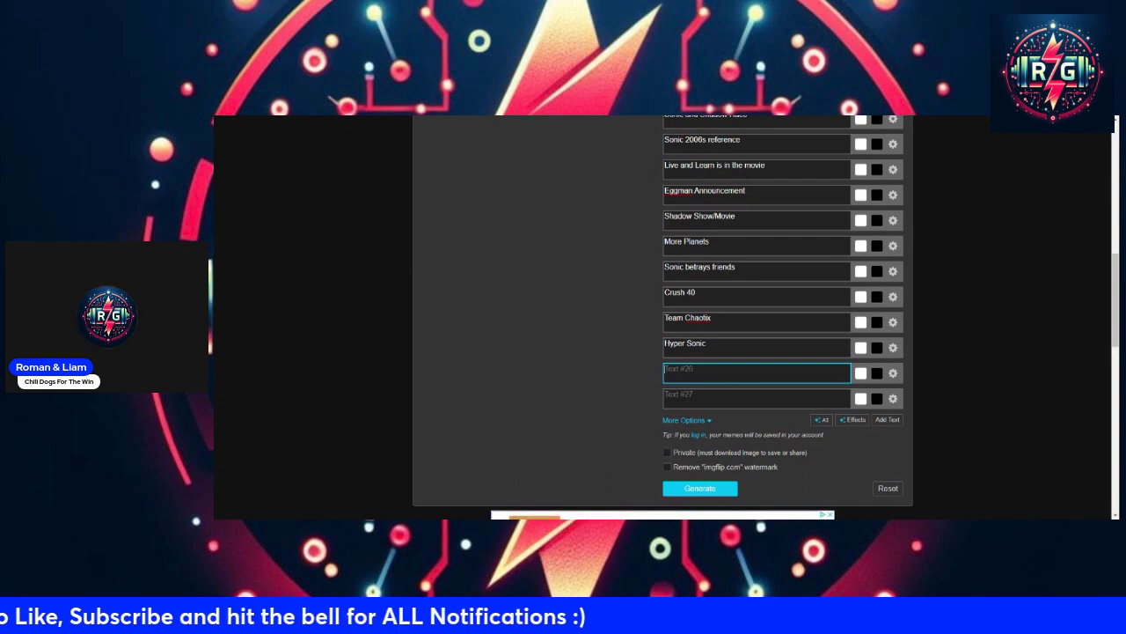
text(Main)
key(BackSpace)
key(BackSpace)
key(BackSpace)
key(BackSpace)
text(One of the main)
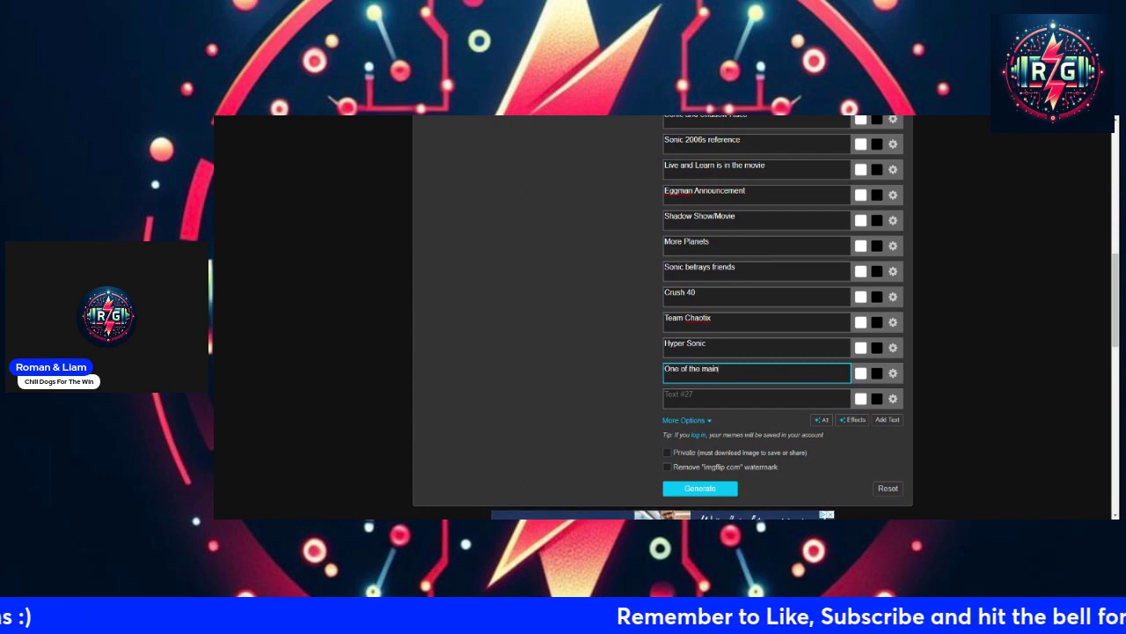
text( trio dies)
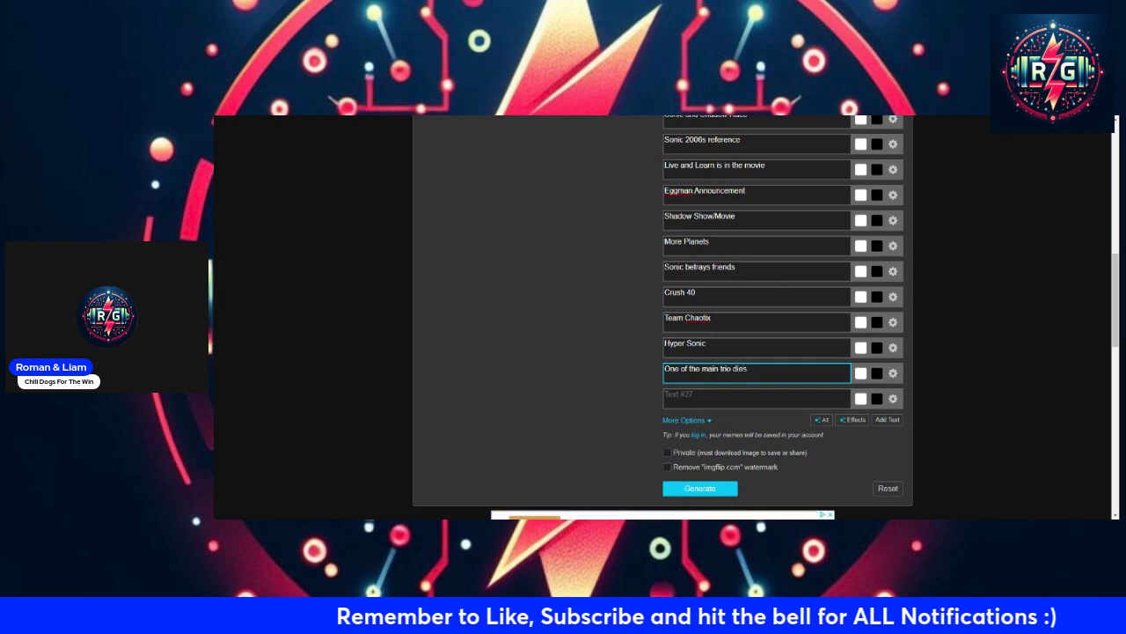
Enter trial letters in the unused last text box to see where they land on the sheet, and clear them
key(Tab)
scroll(518, 329, up, 5)
scroll(518, 322, up, 2)
scroll(616, 343, down, 10)
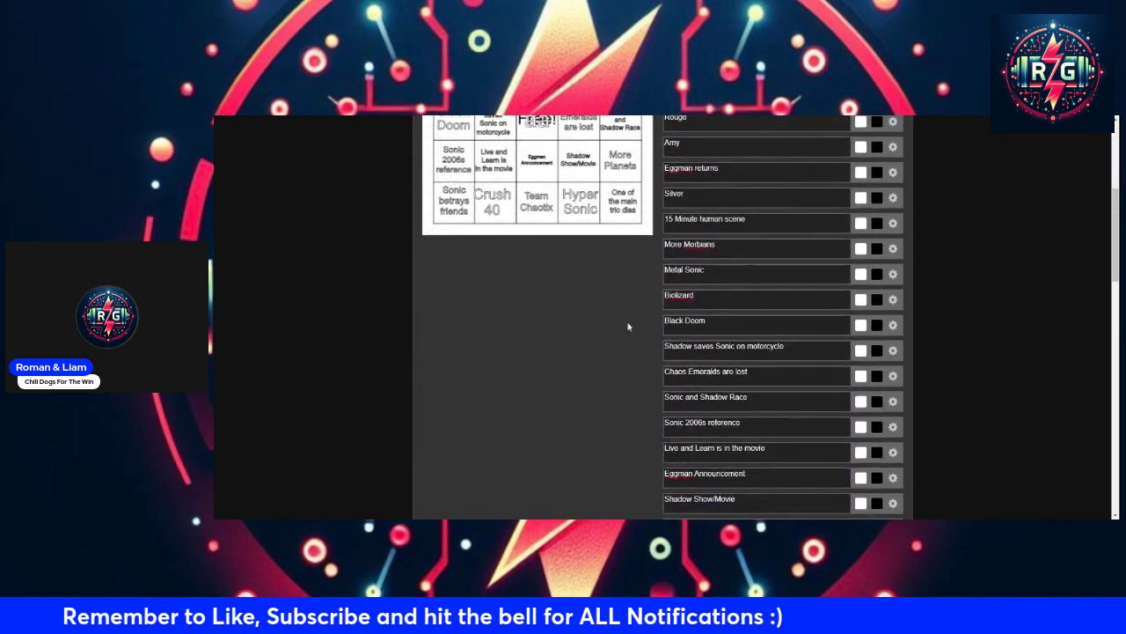
text(aa)
key(BackSpace)
key(BackSpace)
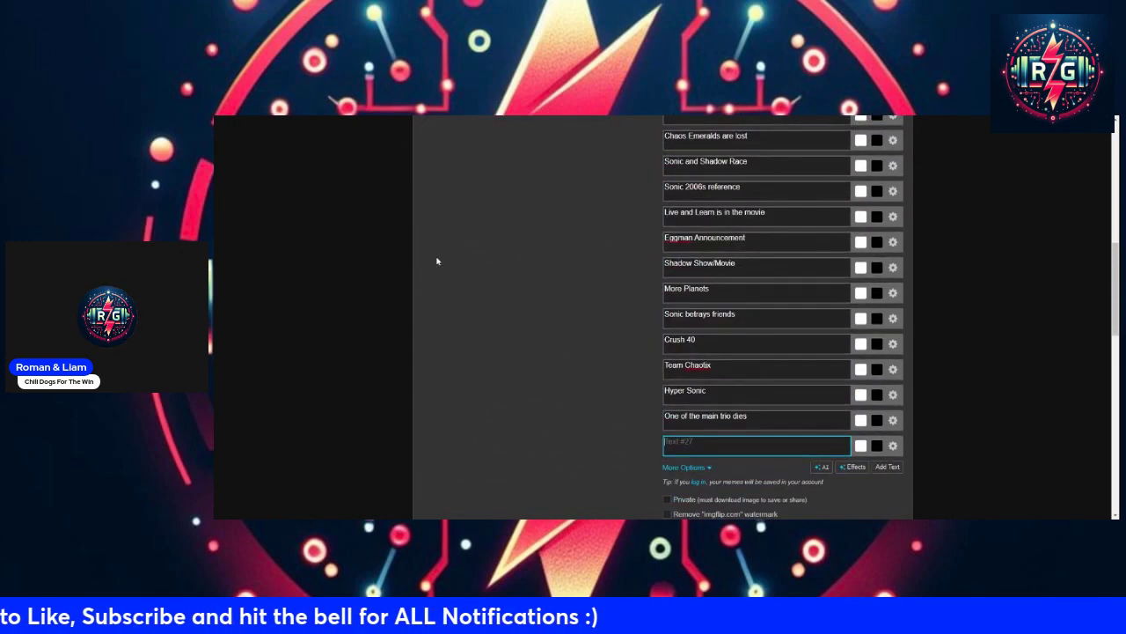
Review the entries in all five rows of the bingo sheet
scroll(463, 258, up, 10)
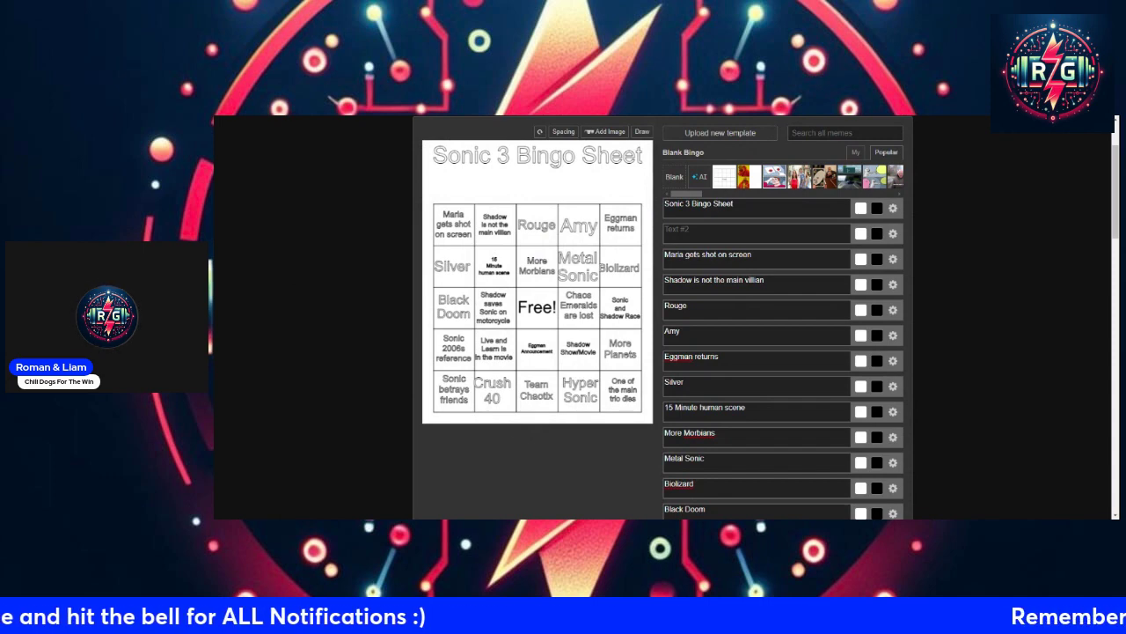
scroll(528, 405, down, 6)
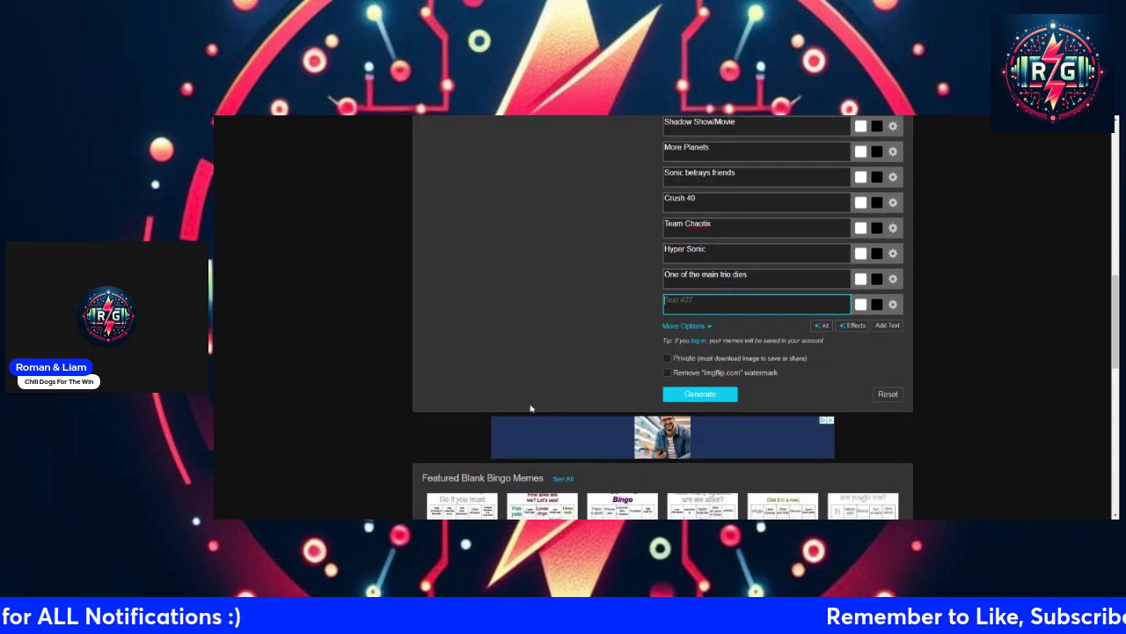
scroll(578, 373, up, 8)
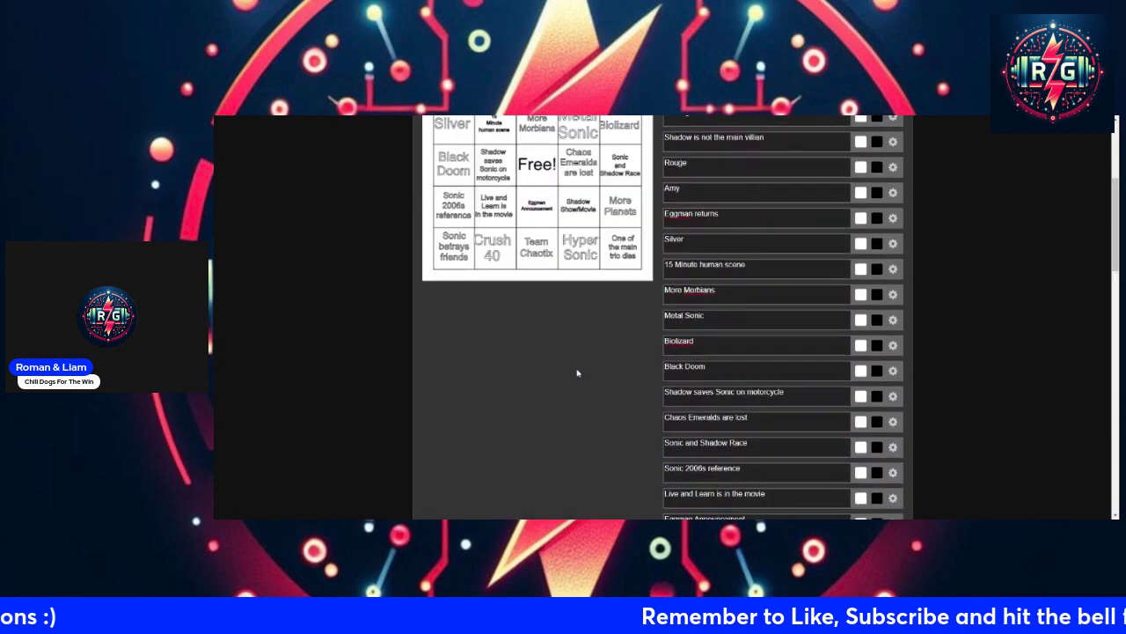
scroll(397, 345, down, 1)
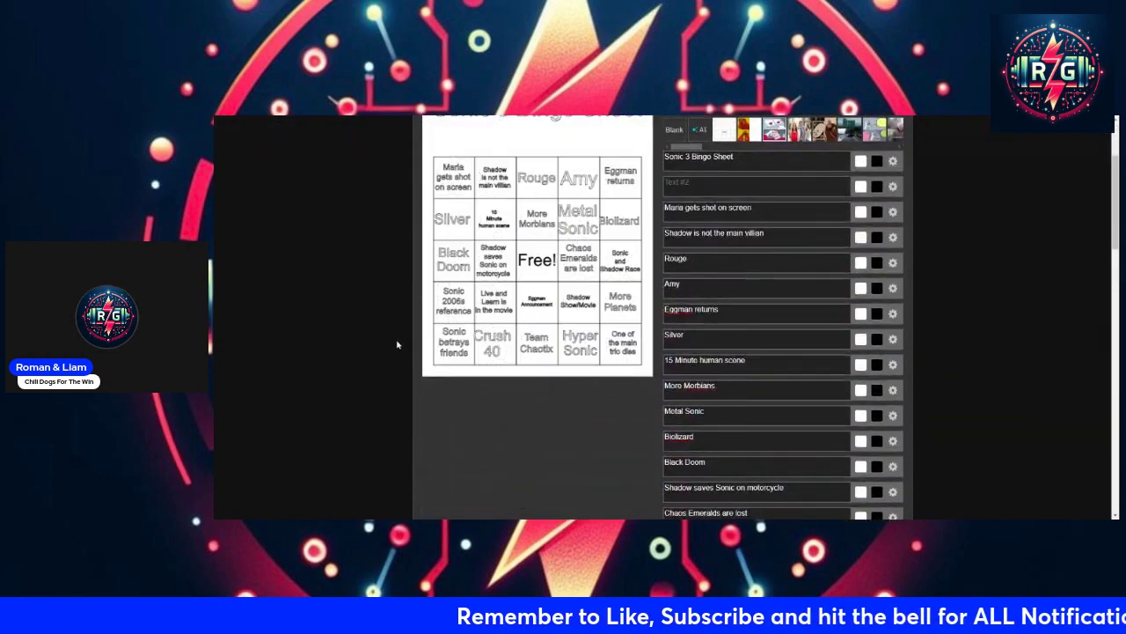